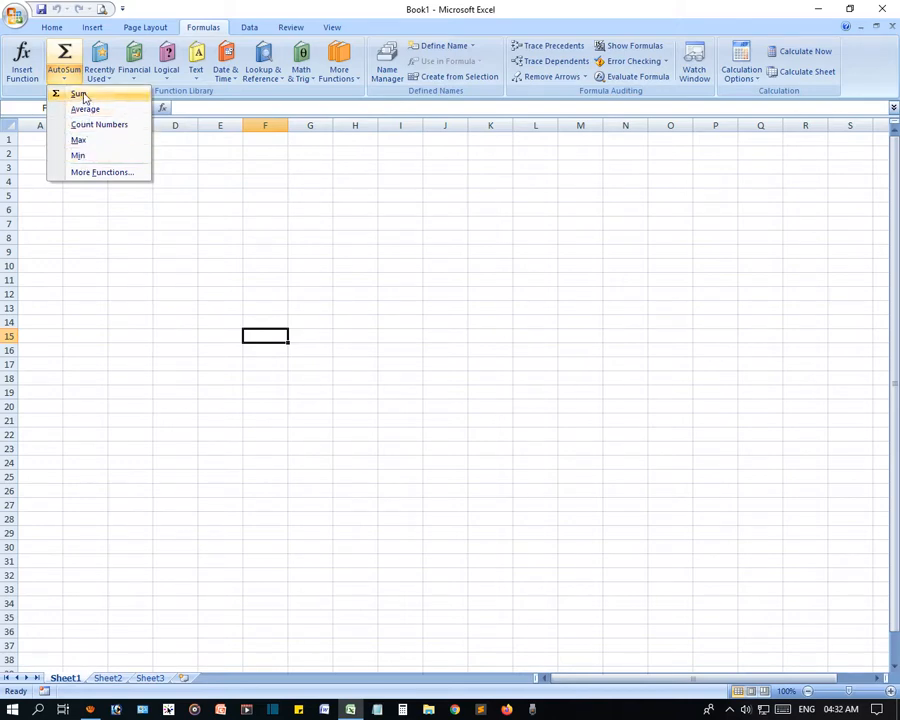
# Enter the title "Online School" in cell C1
pyautogui.click(372, 254)
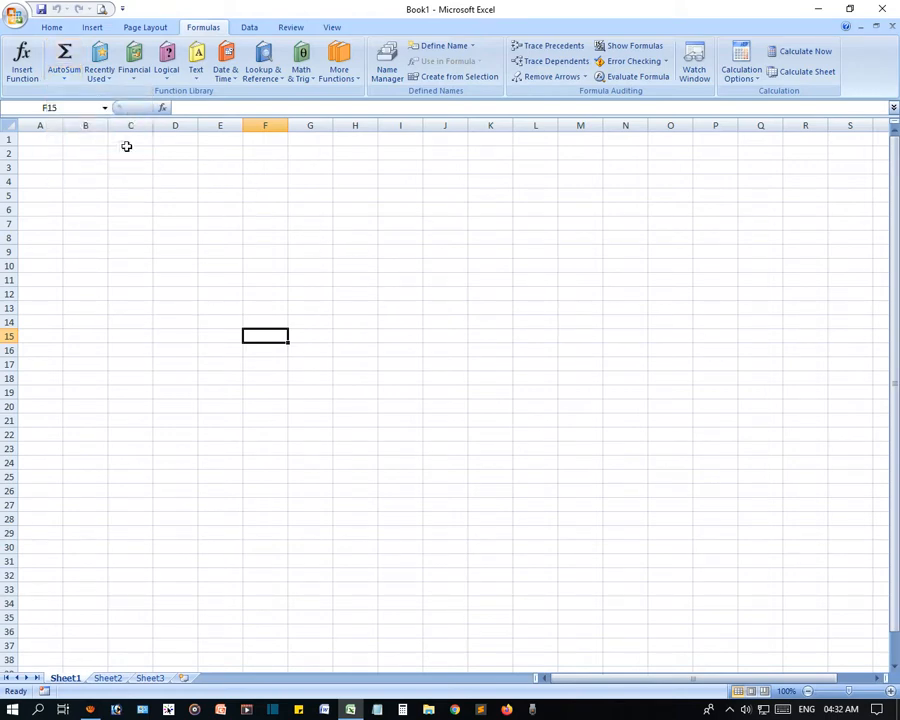
pyautogui.click(130, 140)
pyautogui.write('Onlin')
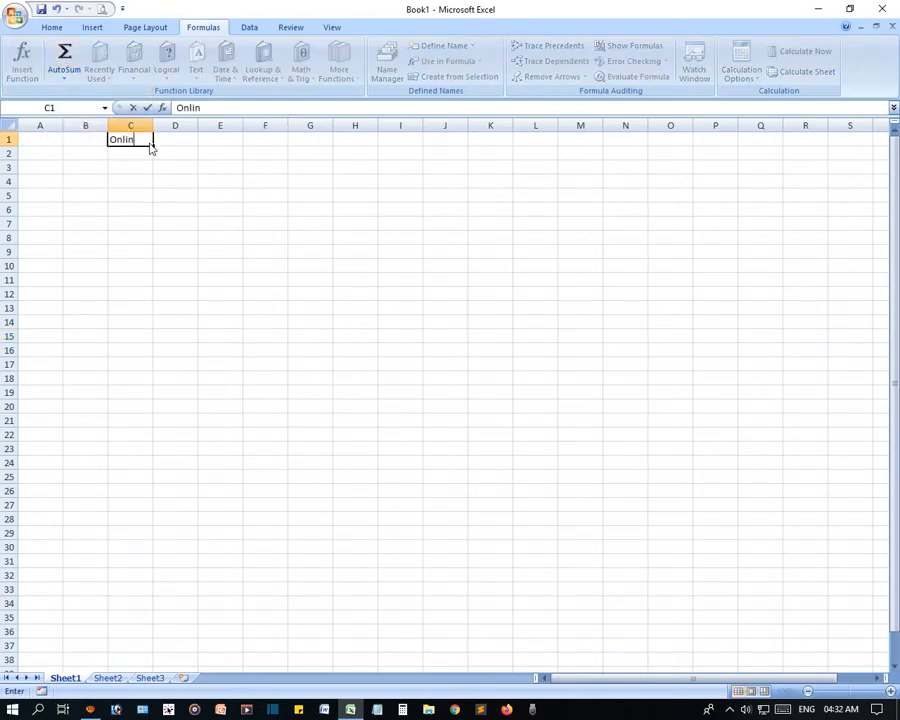
pyautogui.write('e School')
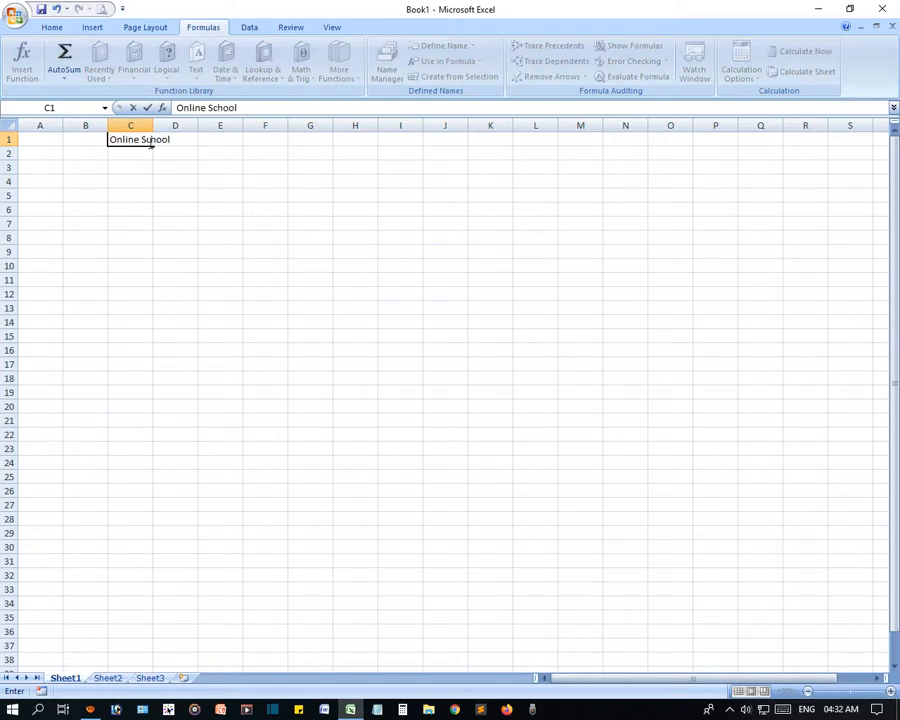
pyautogui.click(172, 197)
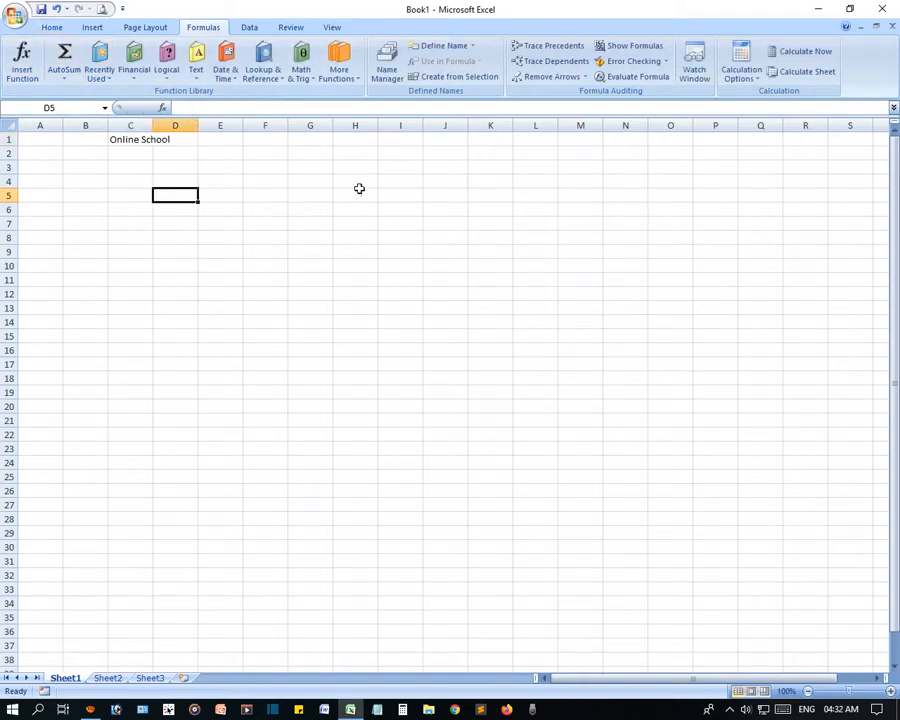
# Enter the column heading "Value" in cell L4
pyautogui.click(524, 181)
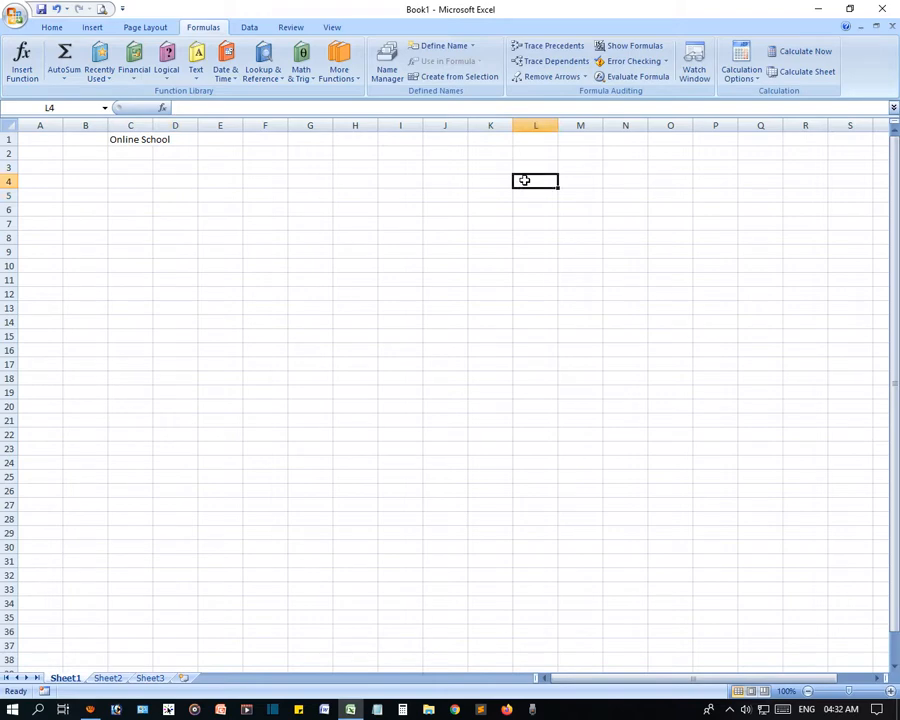
pyautogui.write('Valu')
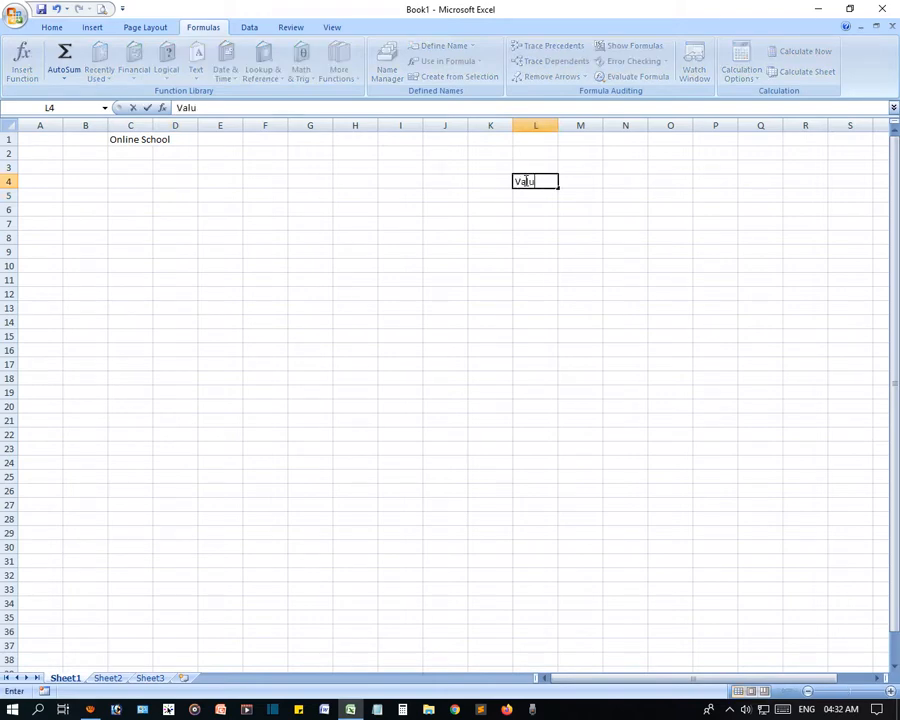
pyautogui.write('e')
pyautogui.press('Tab')
pyautogui.press('Down')
pyautogui.press('Left')
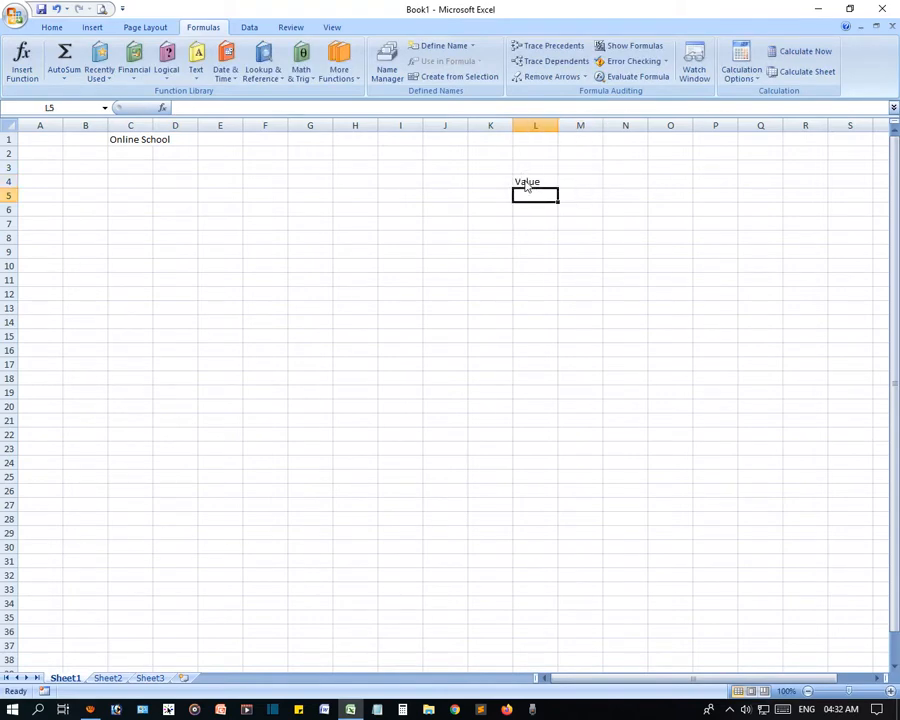
# Fill cells L5 to L29 with the consecutive numbers 1 to 25 below the Value heading
pyautogui.write('1')
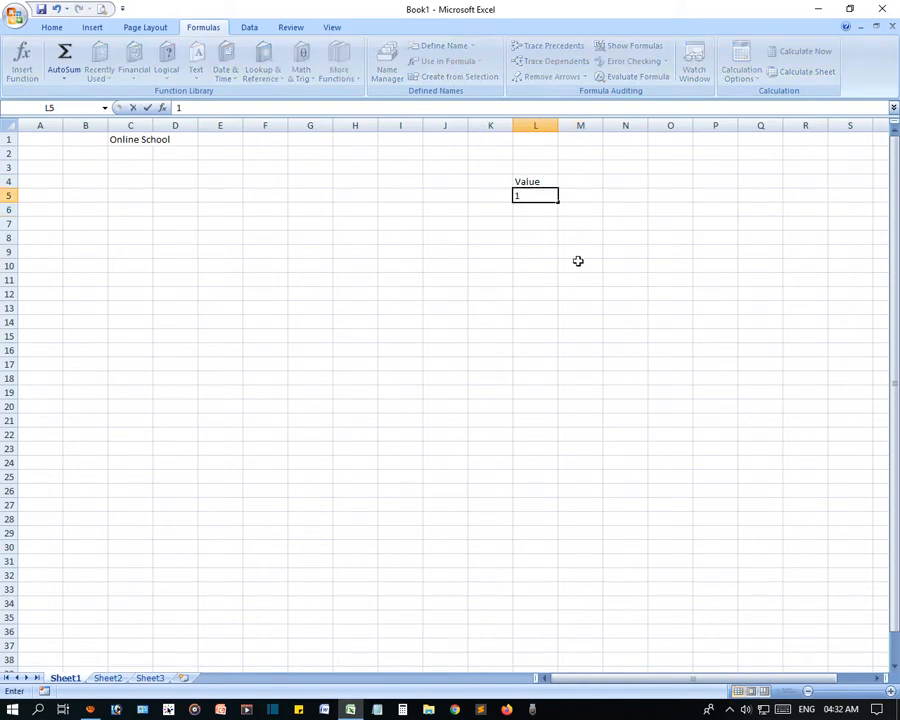
pyautogui.click(578, 261)
pyautogui.click(547, 199)
pyautogui.moveTo(555, 201); pyautogui.dragTo(535, 543)
pyautogui.click(591, 586)
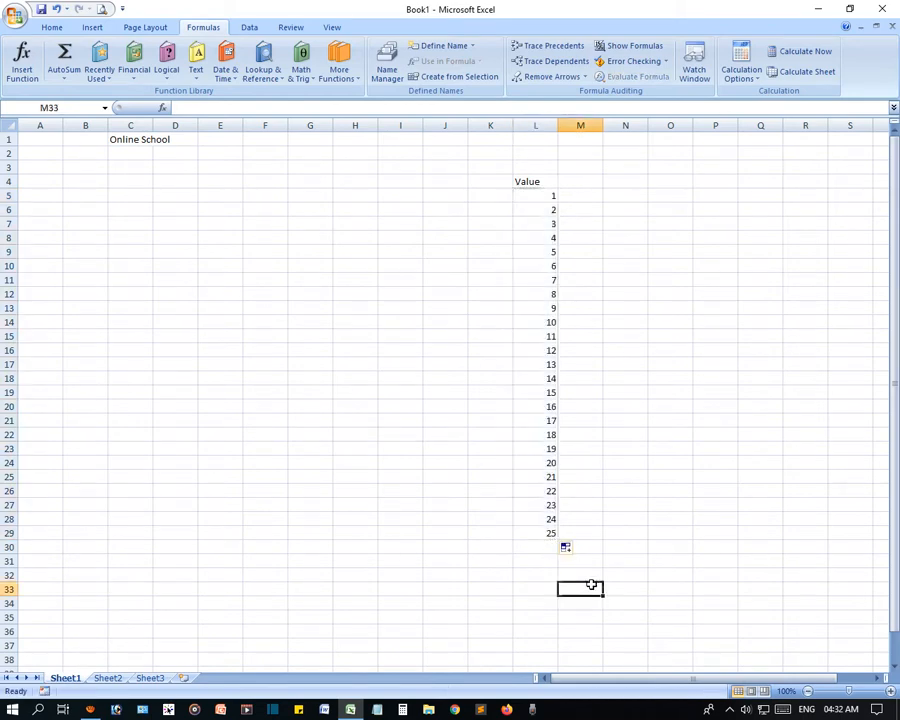
# Label cell K31 "Total" below the list of values
pyautogui.click(500, 560)
pyautogui.write('Total')
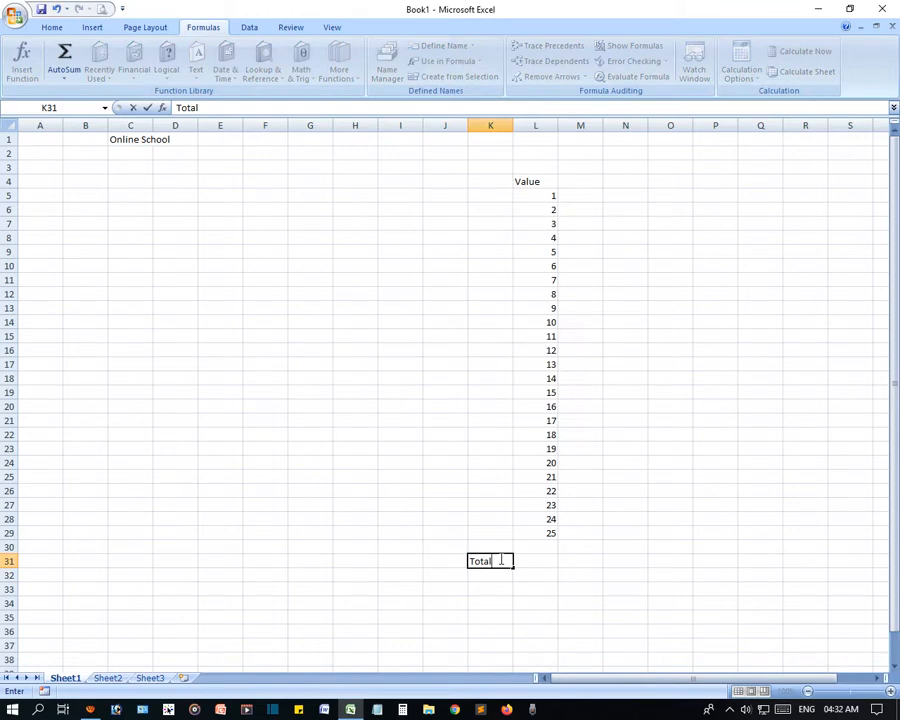
pyautogui.press('Tab')
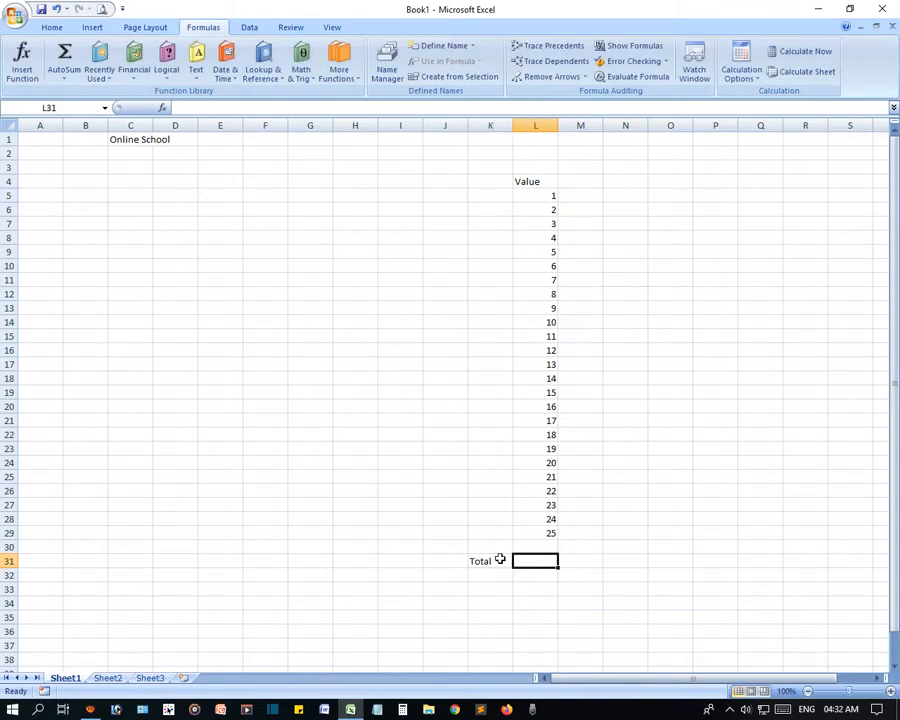
# Fill the result cell L31 beside the Total label with yellow
pyautogui.click(53, 30)
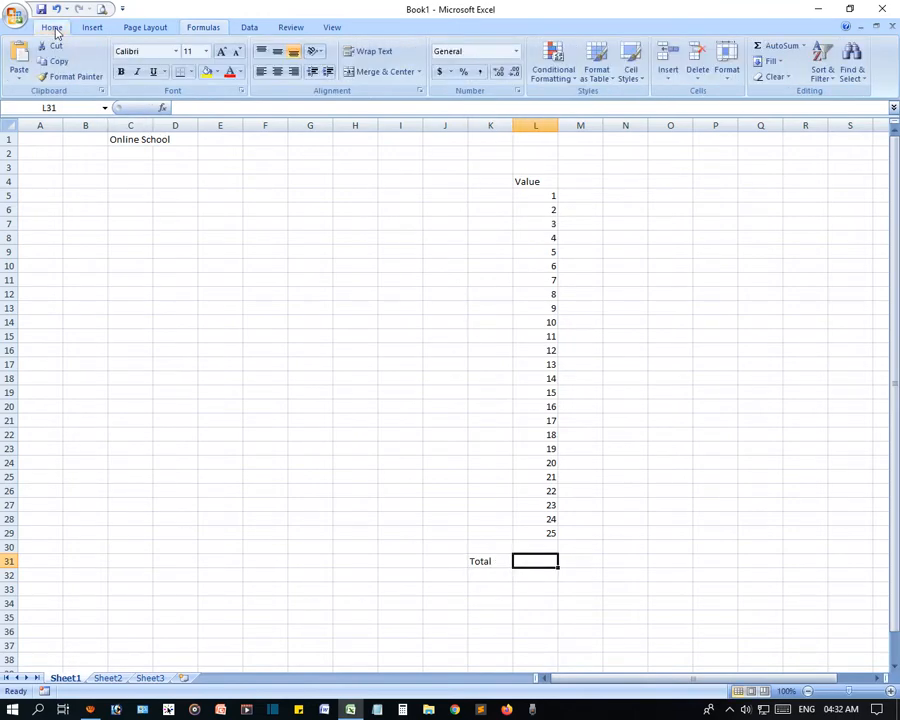
pyautogui.click(216, 73)
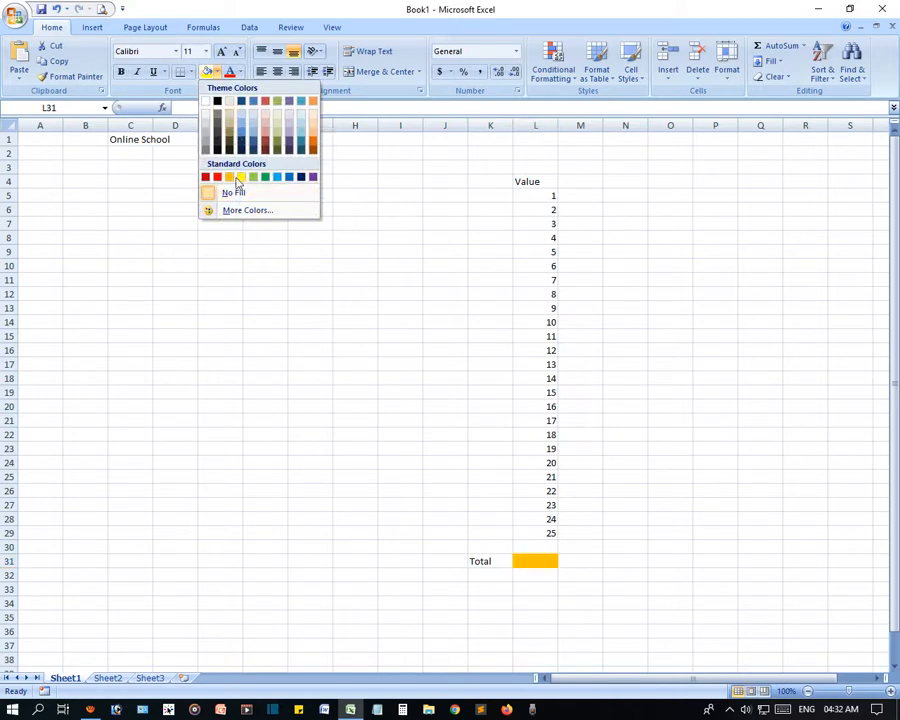
pyautogui.click(241, 177)
pyautogui.click(700, 588)
# Enter a formula in L31 that adds every cell from L5 to L29 individually with plus signs, starting =L5+L6+L7 and ending +L28+L29
pyautogui.click(536, 559)
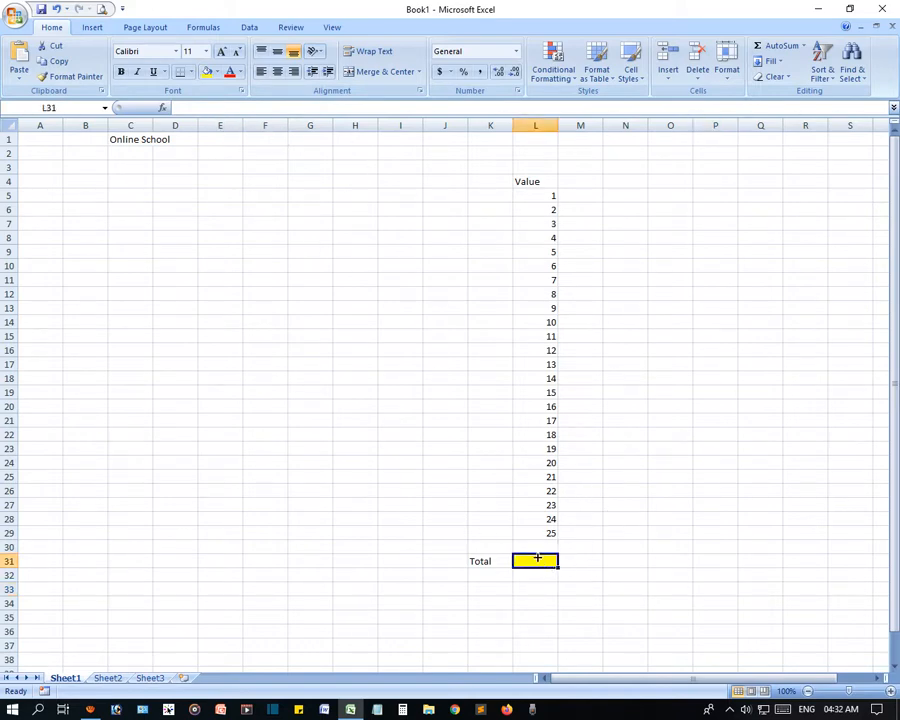
pyautogui.click(232, 109)
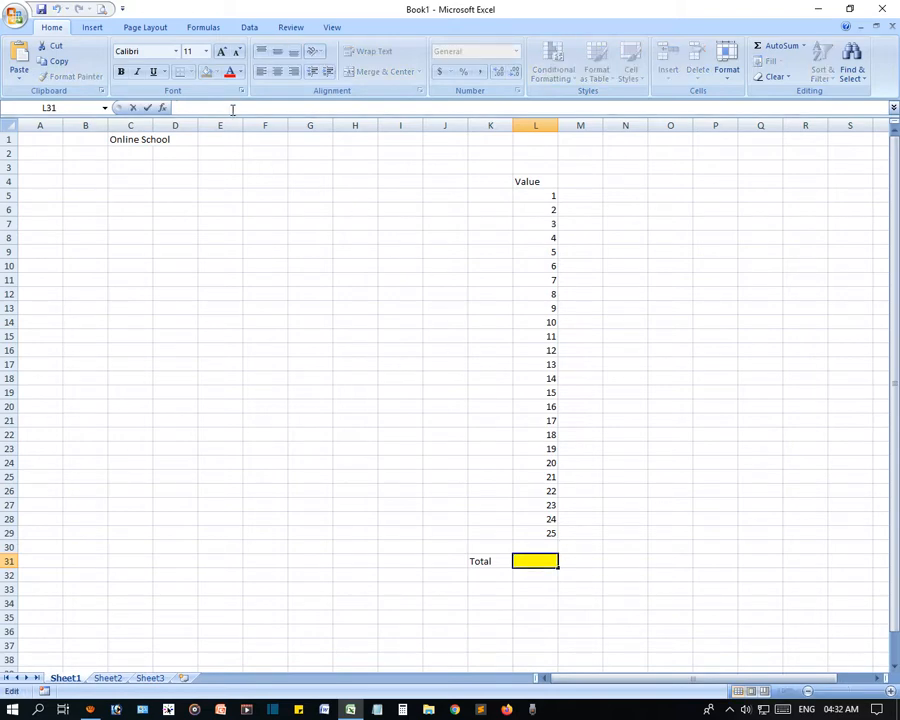
pyautogui.write('=')
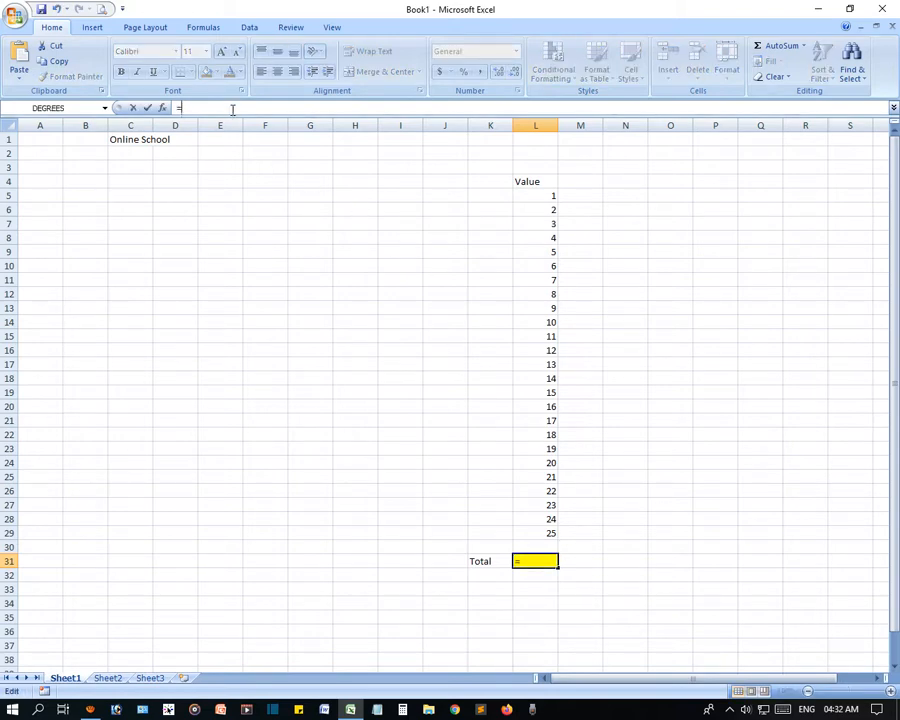
pyautogui.click(548, 196)
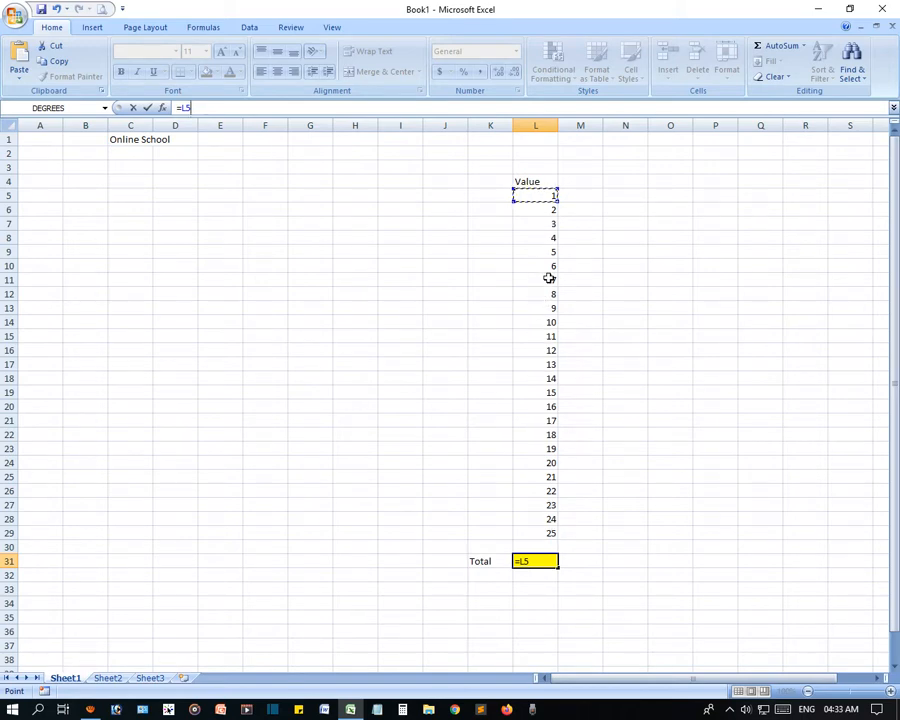
pyautogui.write('+')
pyautogui.click(545, 209)
pyautogui.write('+')
pyautogui.click(545, 226)
pyautogui.write('+')
pyautogui.click(543, 238)
pyautogui.write('+')
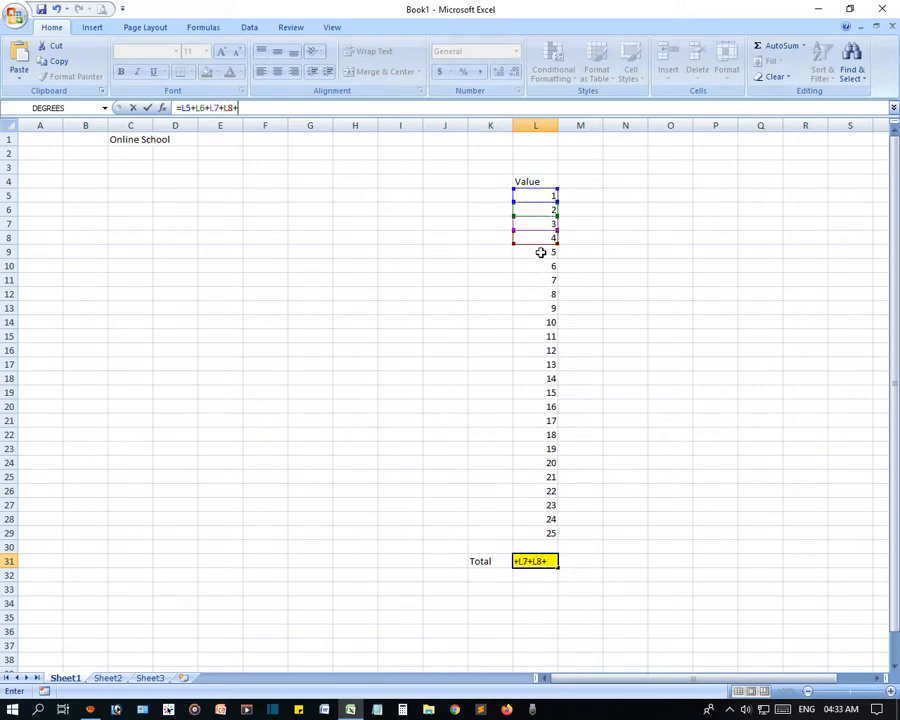
pyautogui.click(540, 252)
pyautogui.write('+')
pyautogui.click(541, 266)
pyautogui.write('+')
pyautogui.click(541, 280)
pyautogui.write('+')
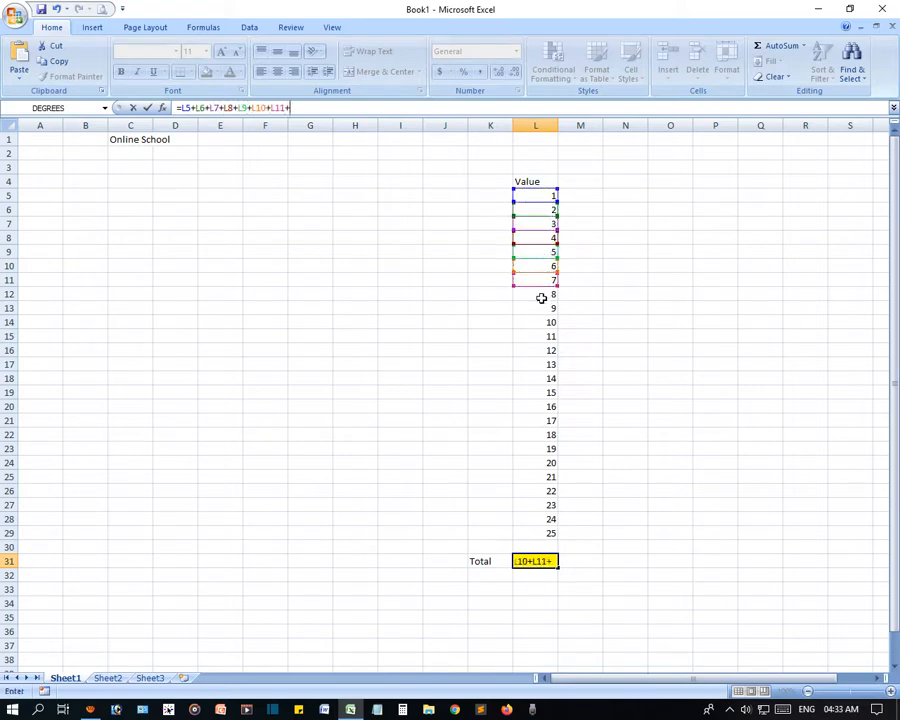
pyautogui.click(541, 296)
pyautogui.write('+')
pyautogui.click(540, 309)
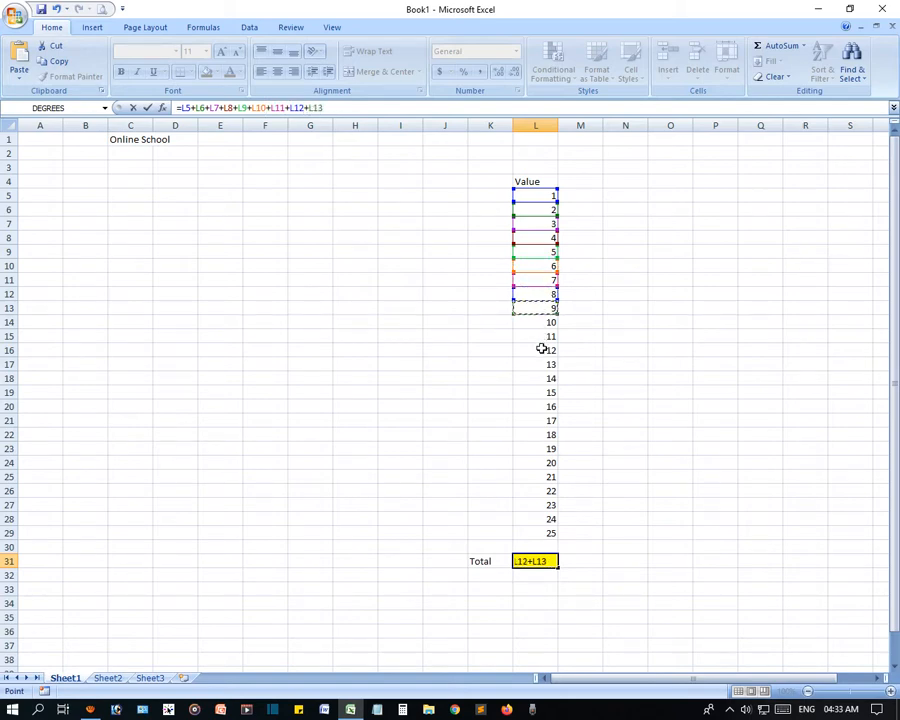
pyautogui.write('+')
pyautogui.click(537, 320)
pyautogui.write('+')
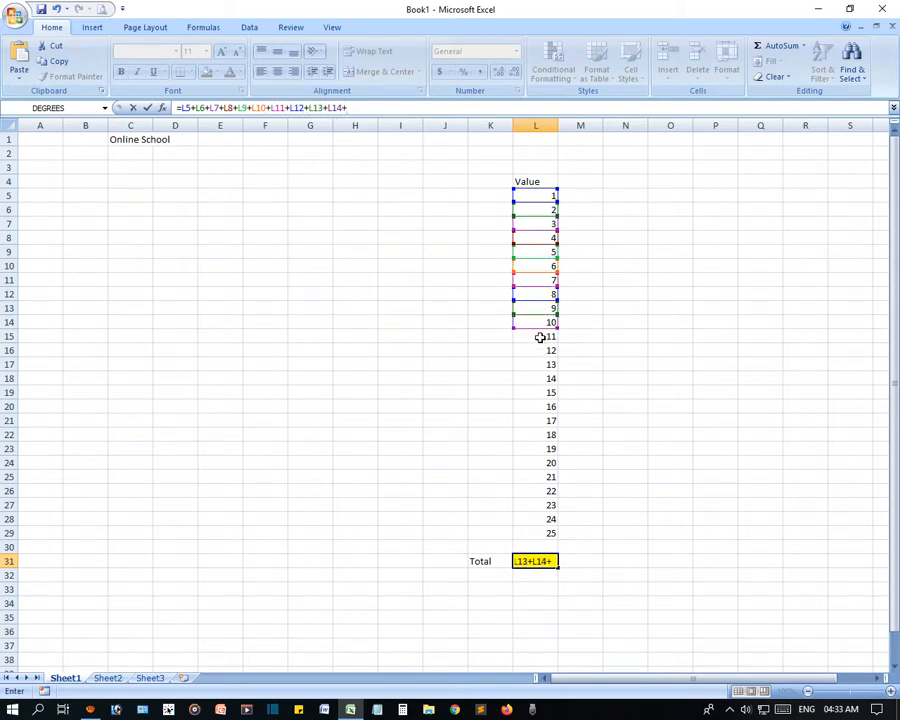
pyautogui.click(540, 338)
pyautogui.write('+')
pyautogui.click(538, 351)
pyautogui.write('+')
pyautogui.click(536, 363)
pyautogui.write('+')
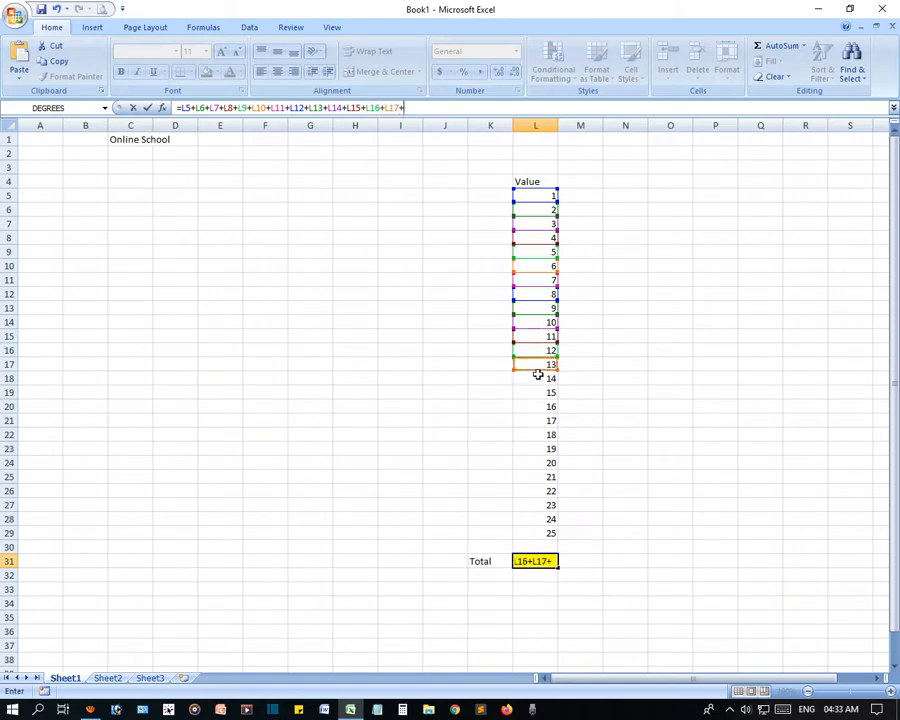
pyautogui.click(538, 378)
pyautogui.write('+')
pyautogui.click(538, 393)
pyautogui.write('+')
pyautogui.click(540, 406)
pyautogui.write('+')
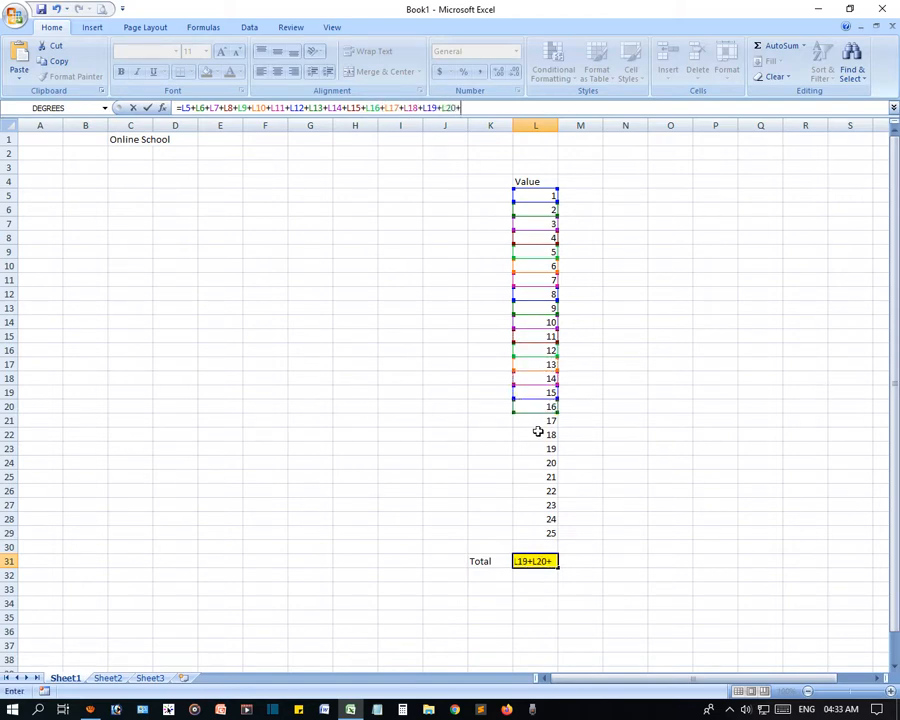
pyautogui.click(538, 431)
pyautogui.write('+')
pyautogui.click(538, 445)
pyautogui.write('+')
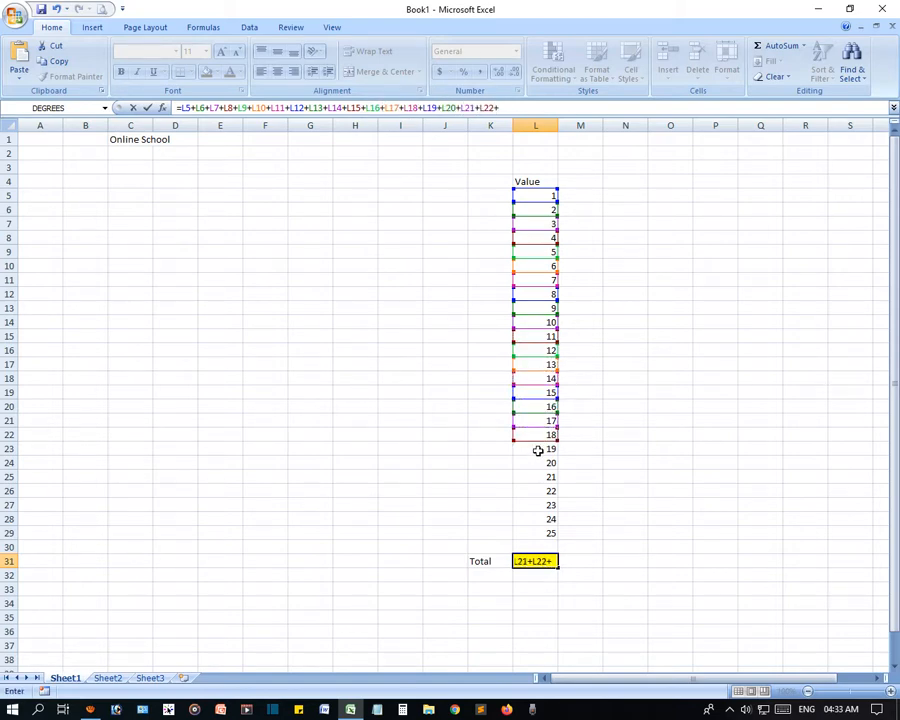
pyautogui.click(538, 451)
pyautogui.write('+')
pyautogui.click(536, 463)
pyautogui.write('+')
pyautogui.click(536, 477)
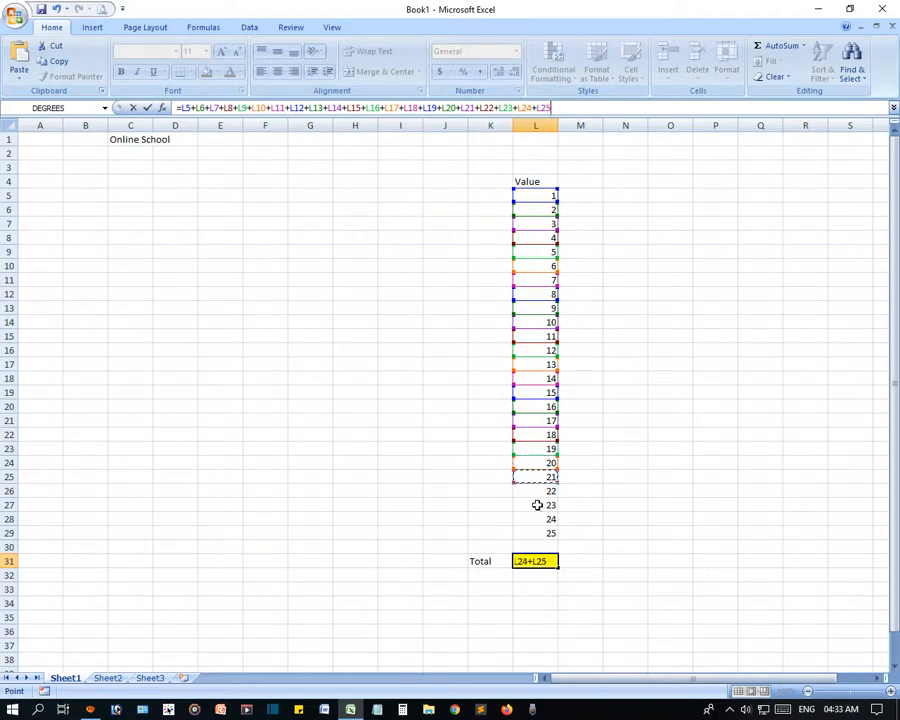
pyautogui.write('+')
pyautogui.click(537, 491)
pyautogui.write('+')
pyautogui.click(536, 505)
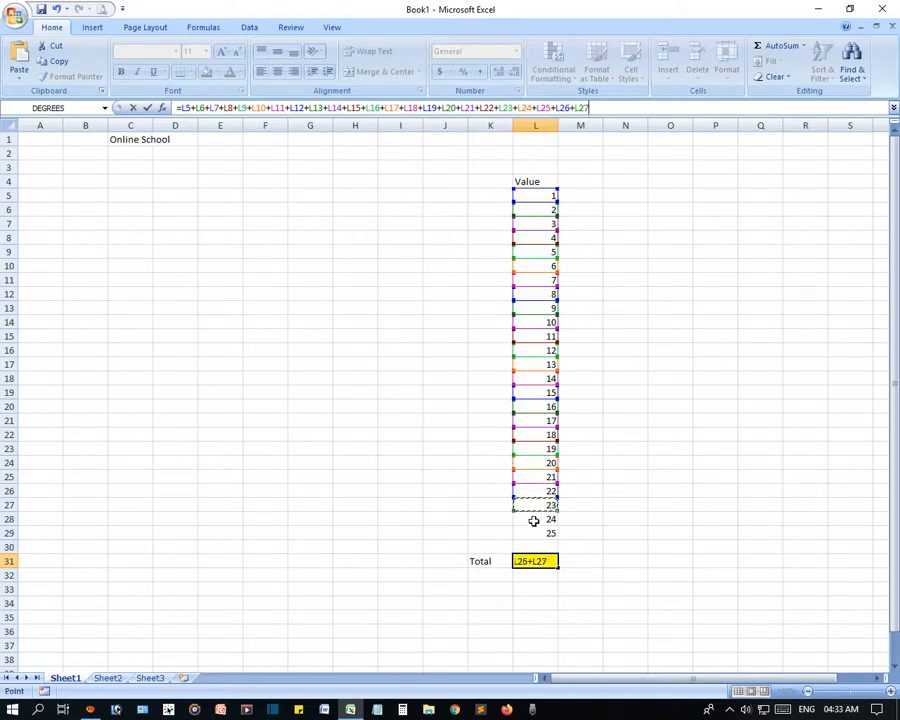
pyautogui.write('+')
pyautogui.click(539, 518)
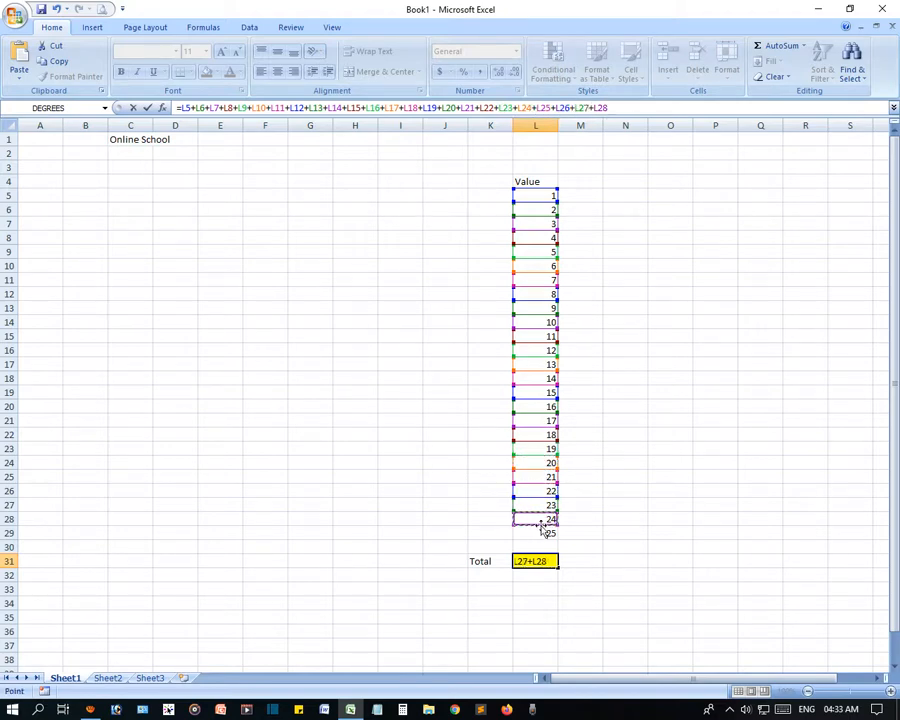
pyautogui.write('+')
pyautogui.click(540, 532)
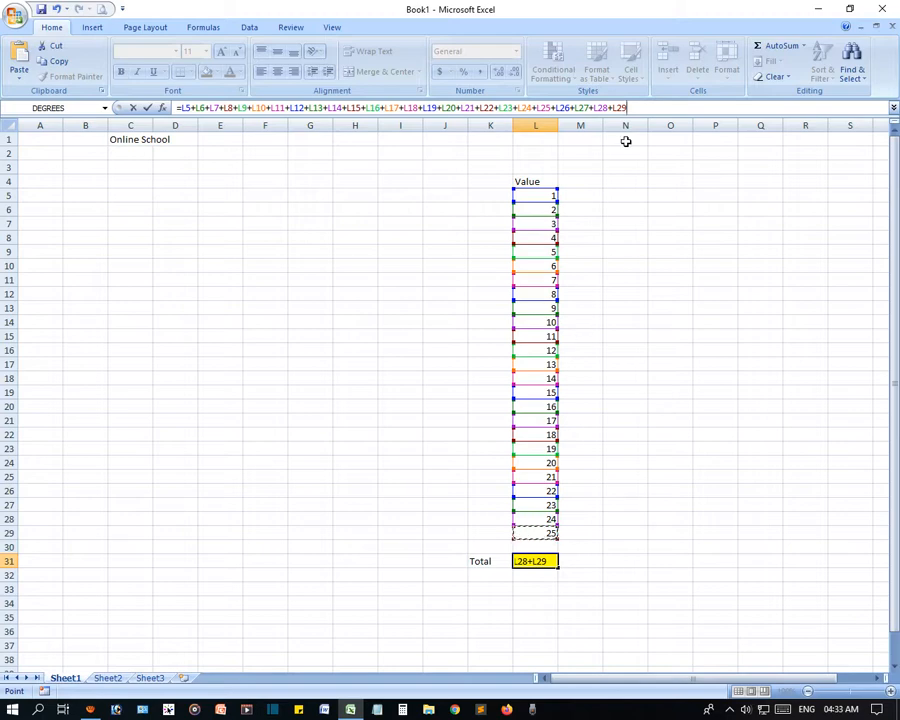
pyautogui.press('Return')
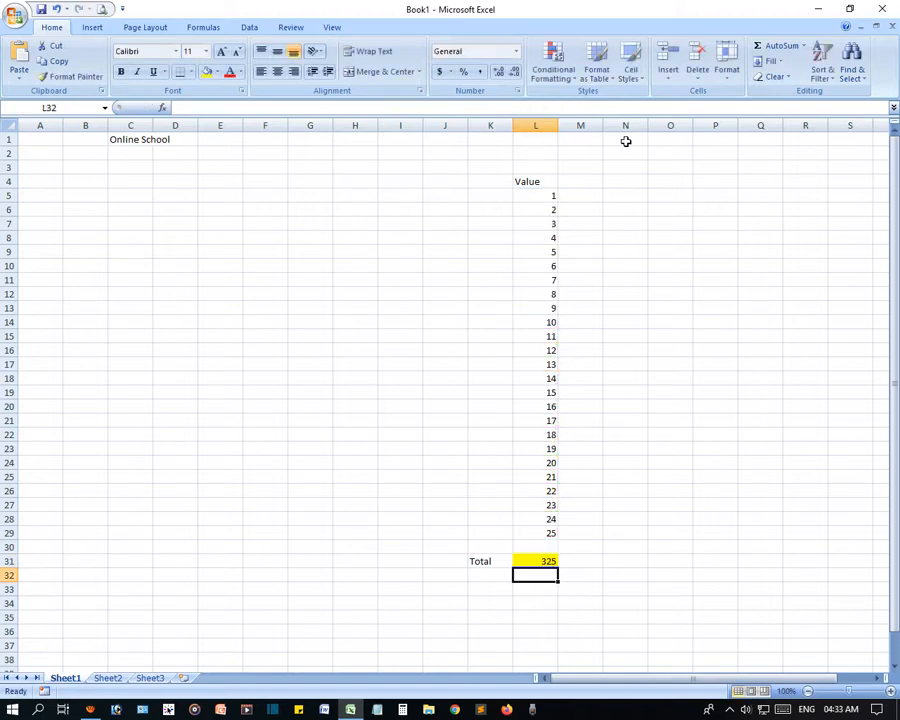
# Examine the long addition formula in L31 and the range L5:L29 that it adds up, then leave the formula without editing it
pyautogui.click(537, 557)
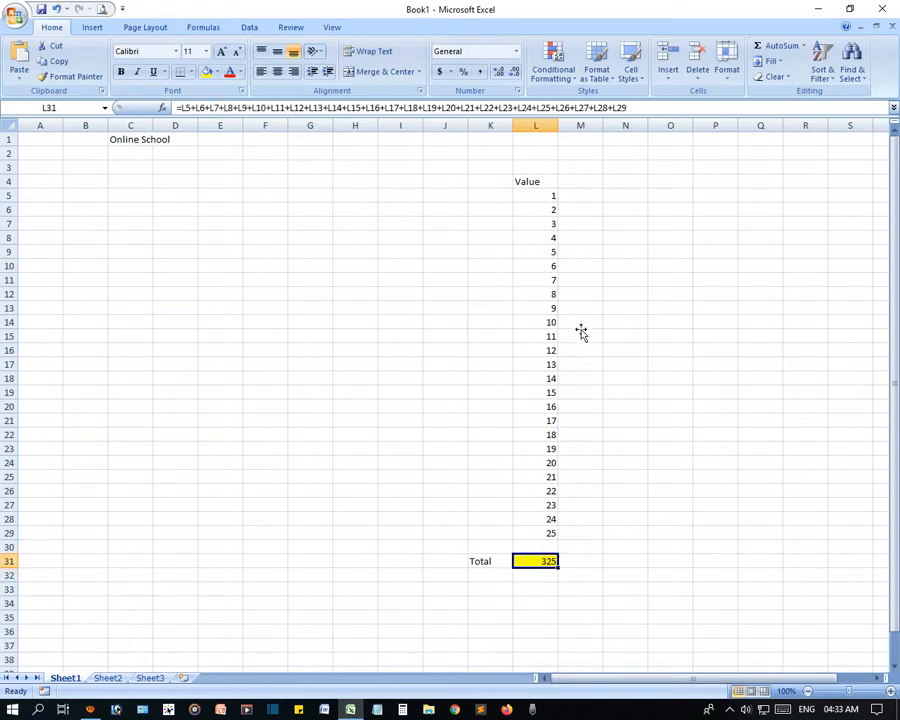
pyautogui.moveTo(538, 195); pyautogui.dragTo(528, 536)
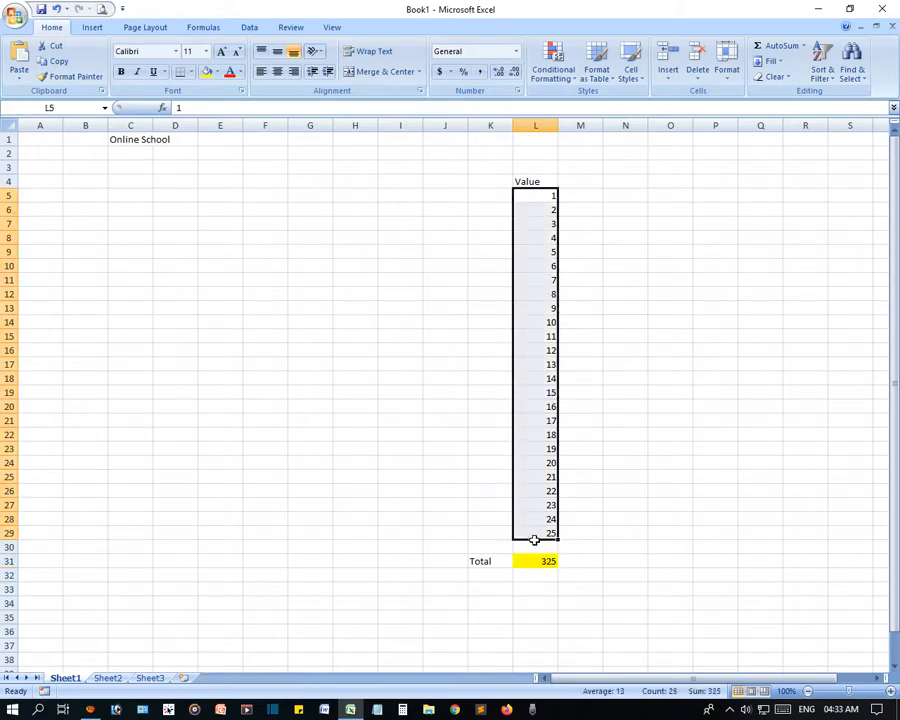
pyautogui.click(544, 560)
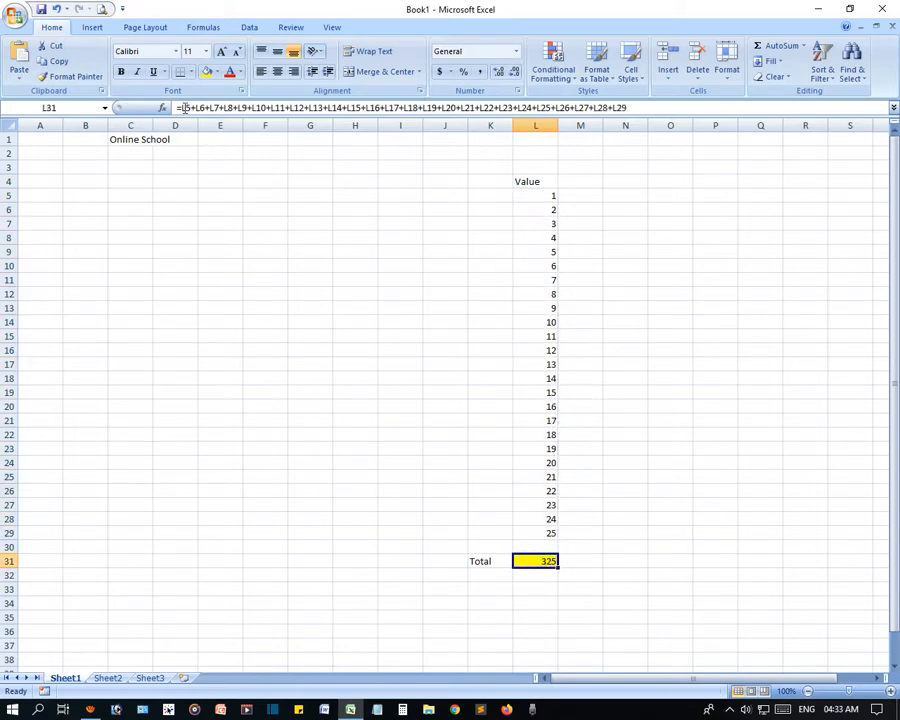
pyautogui.moveTo(178, 108)
pyautogui.mouseDown()
pyautogui.moveTo(638, 106)
pyautogui.moveTo(173, 104)
pyautogui.mouseUp()
pyautogui.click(643, 106)
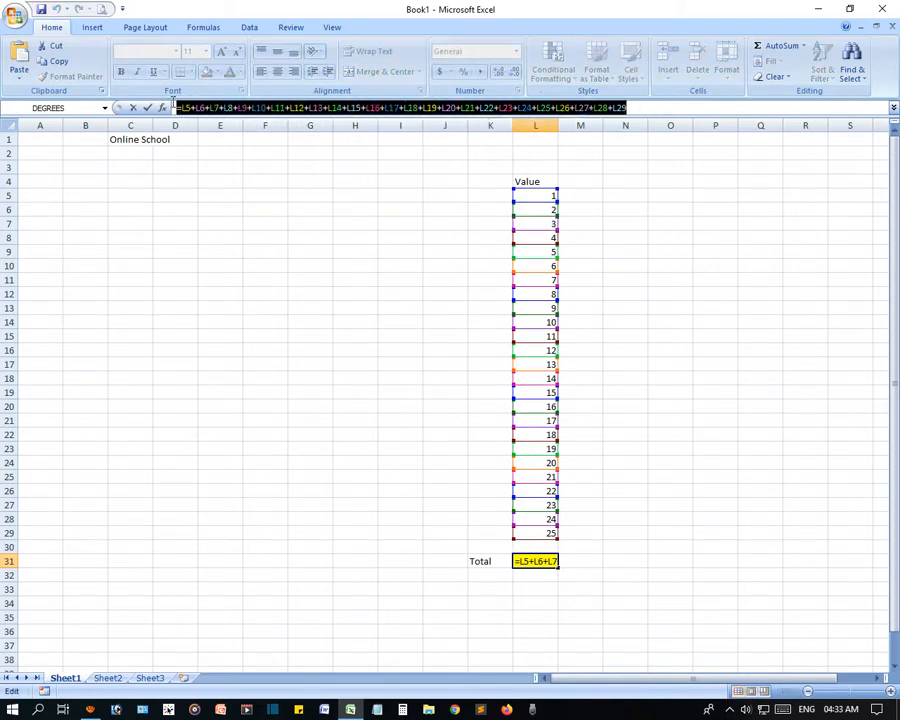
pyautogui.click(352, 252)
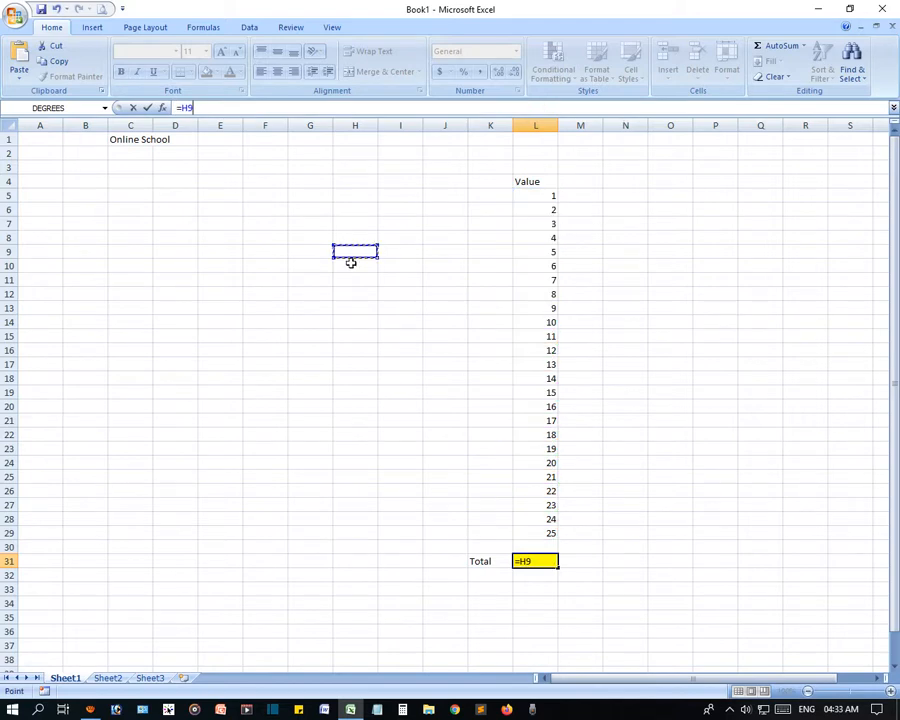
pyautogui.press('Escape')
pyautogui.click(390, 362)
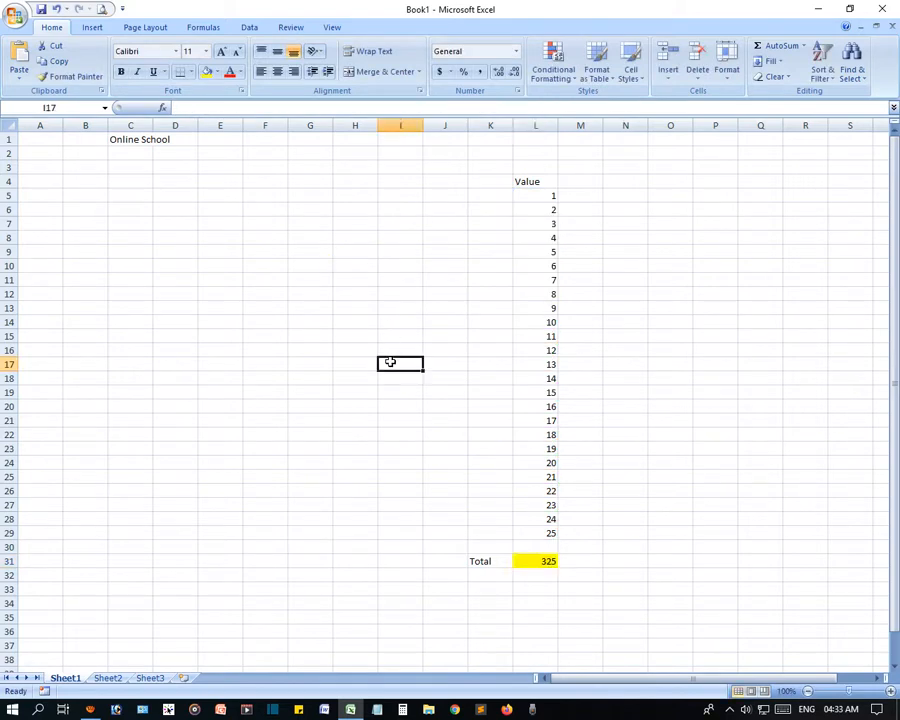
# Total the values in L5:L29 with the AutoSum Sum function, placing the result in L30
pyautogui.moveTo(530, 197); pyautogui.dragTo(541, 530)
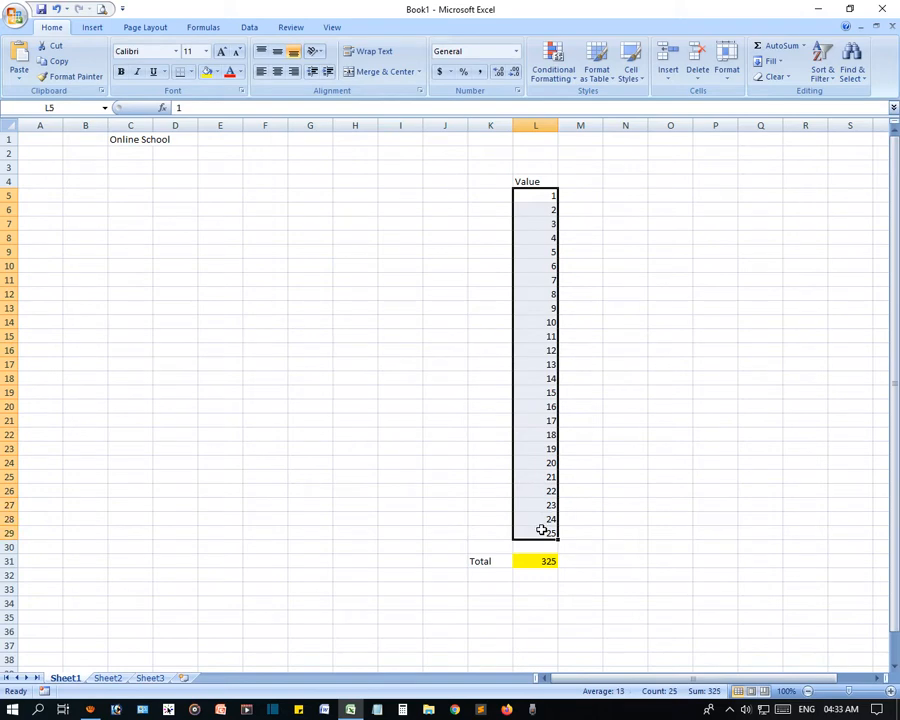
pyautogui.click(482, 492)
pyautogui.click(540, 563)
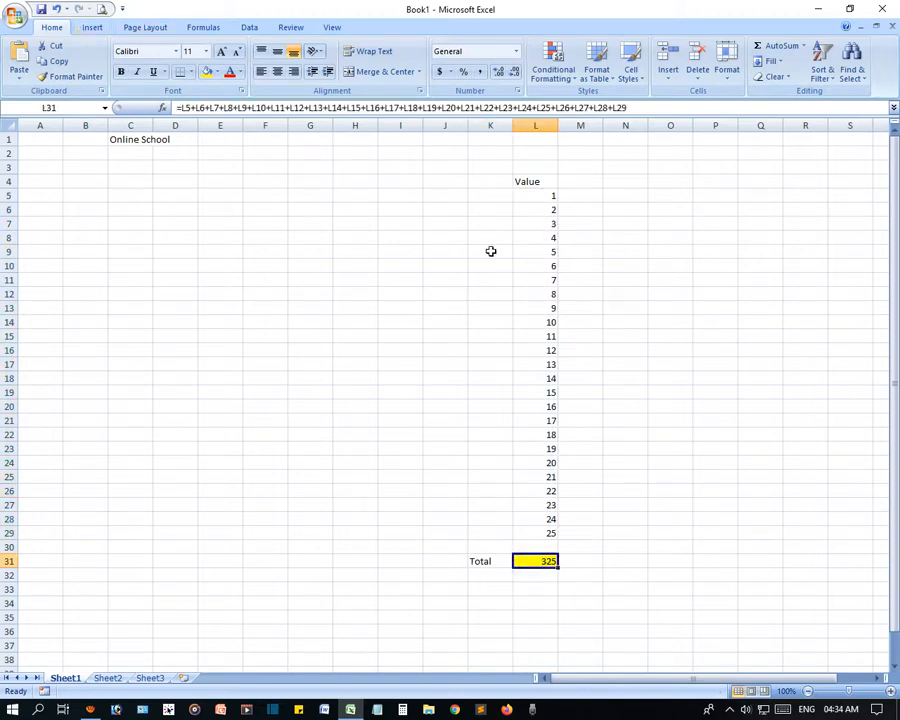
pyautogui.moveTo(532, 197); pyautogui.dragTo(532, 546)
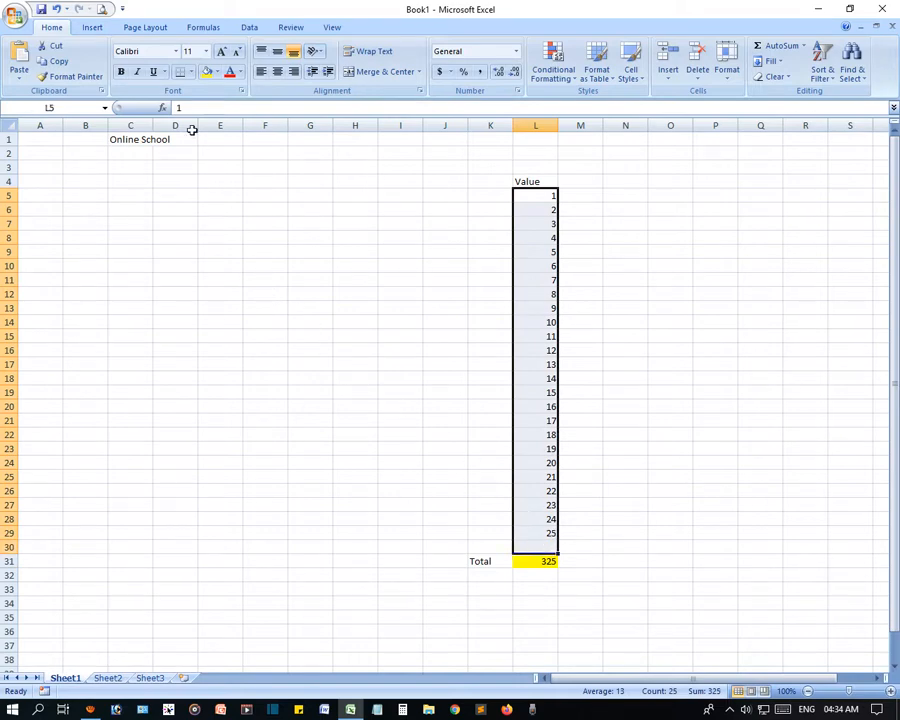
pyautogui.click(203, 28)
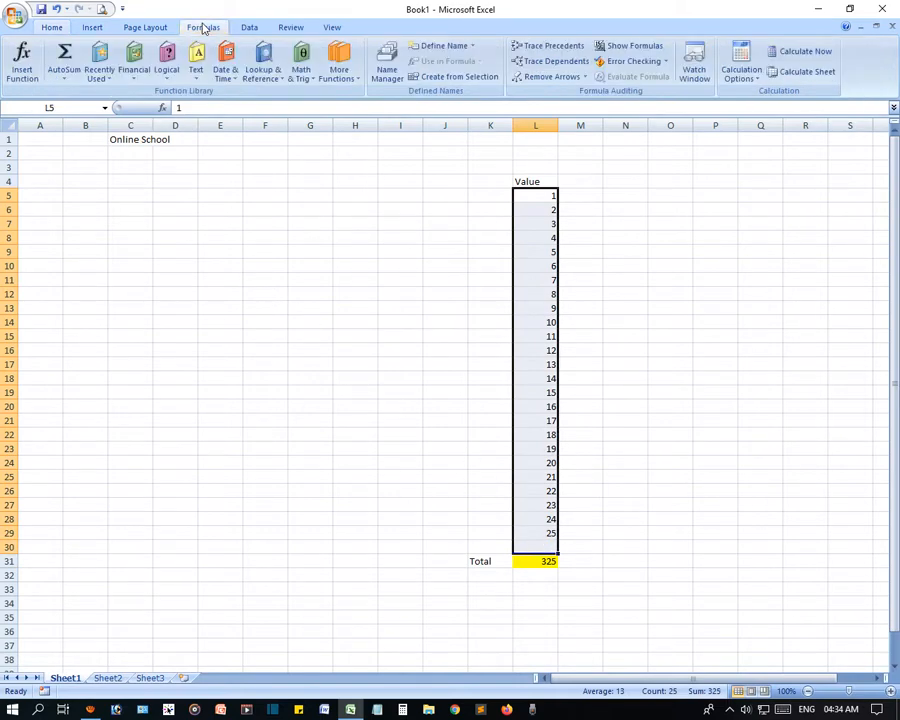
pyautogui.click(65, 79)
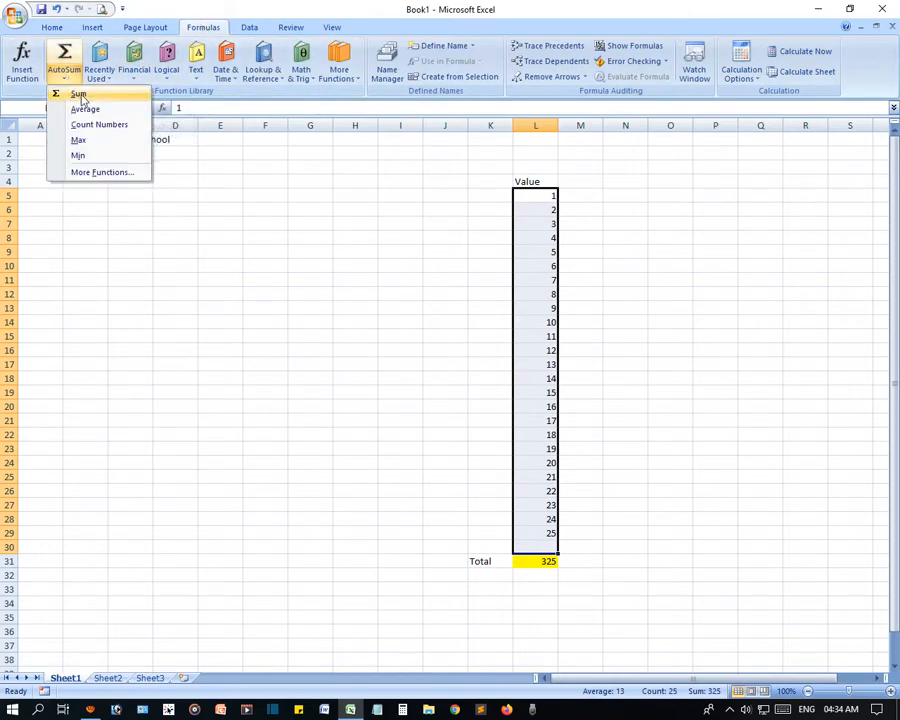
pyautogui.click(82, 98)
pyautogui.click(480, 552)
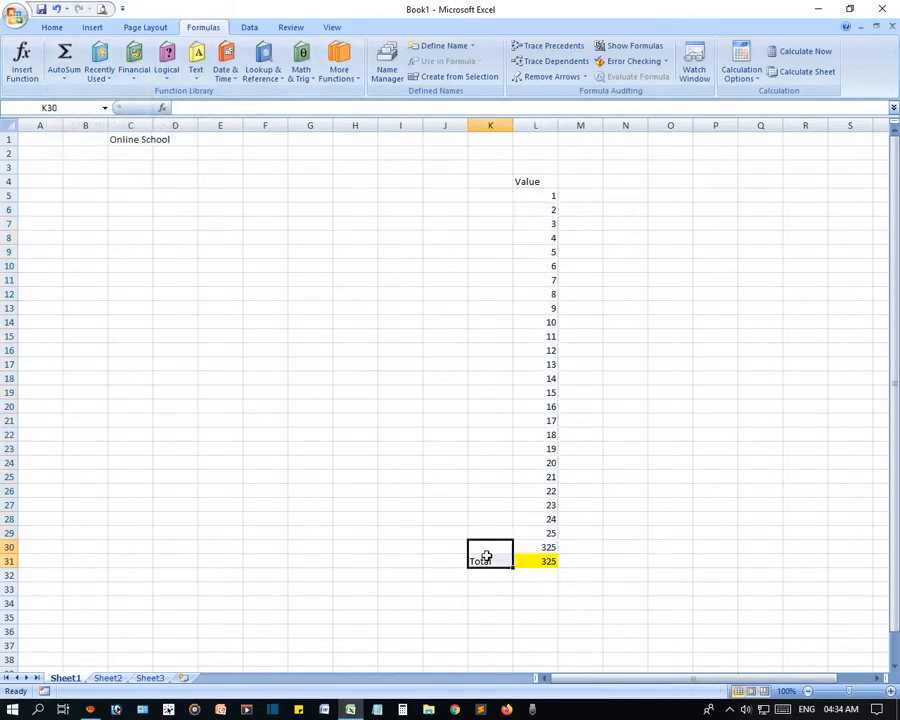
# Fill the SUM result cell L30 with a darker tan theme colour
pyautogui.click(535, 546)
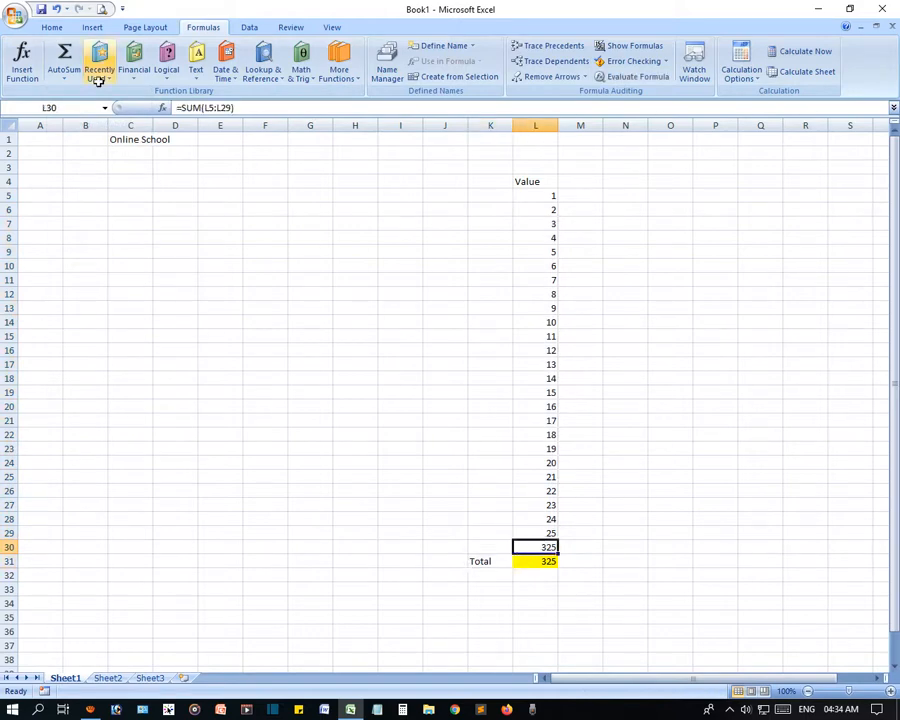
pyautogui.click(55, 30)
pyautogui.click(216, 72)
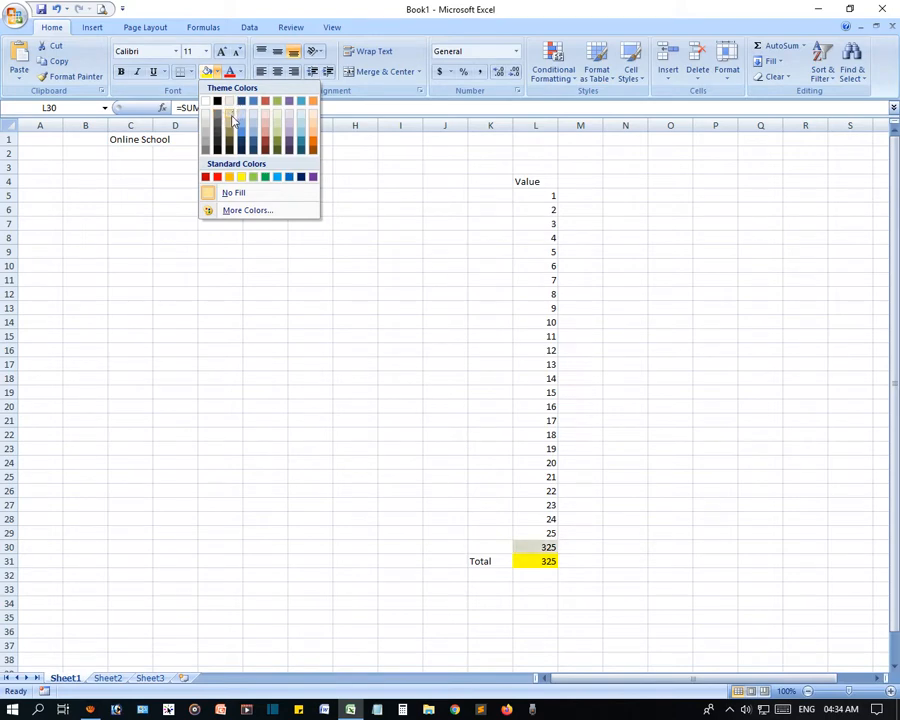
pyautogui.click(231, 125)
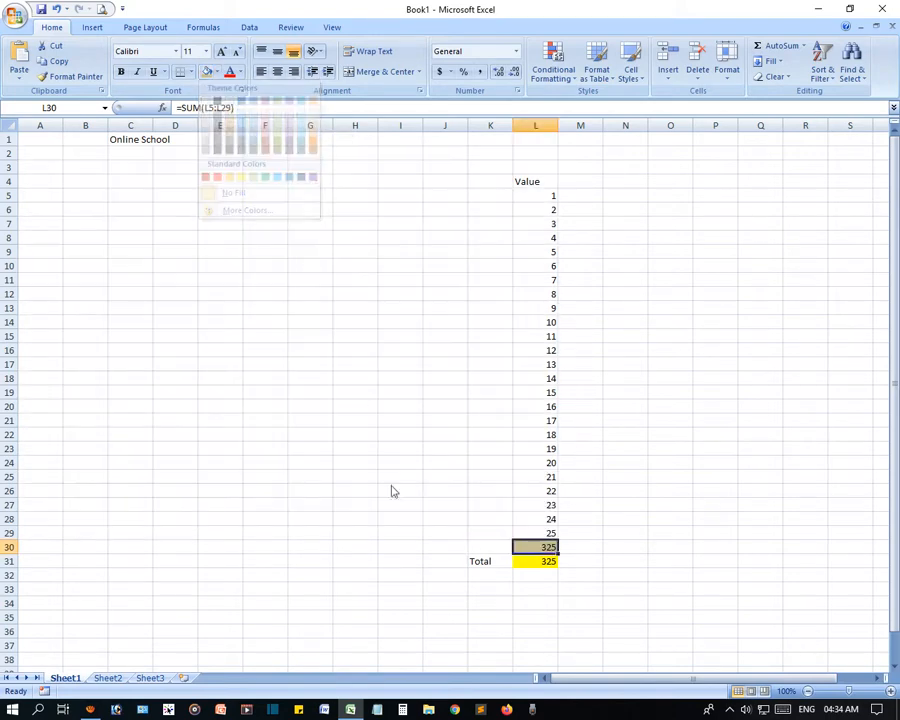
pyautogui.click(400, 574)
# Examine the SUM formula in L30 and the value range it covers, leaving the formula unedited
pyautogui.click(525, 547)
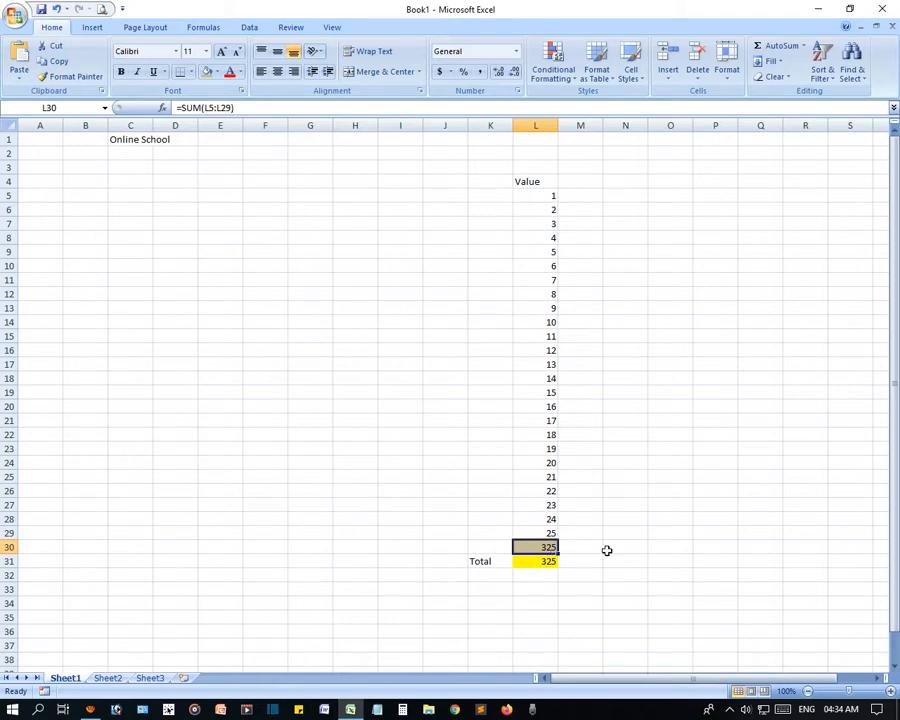
pyautogui.click(188, 422)
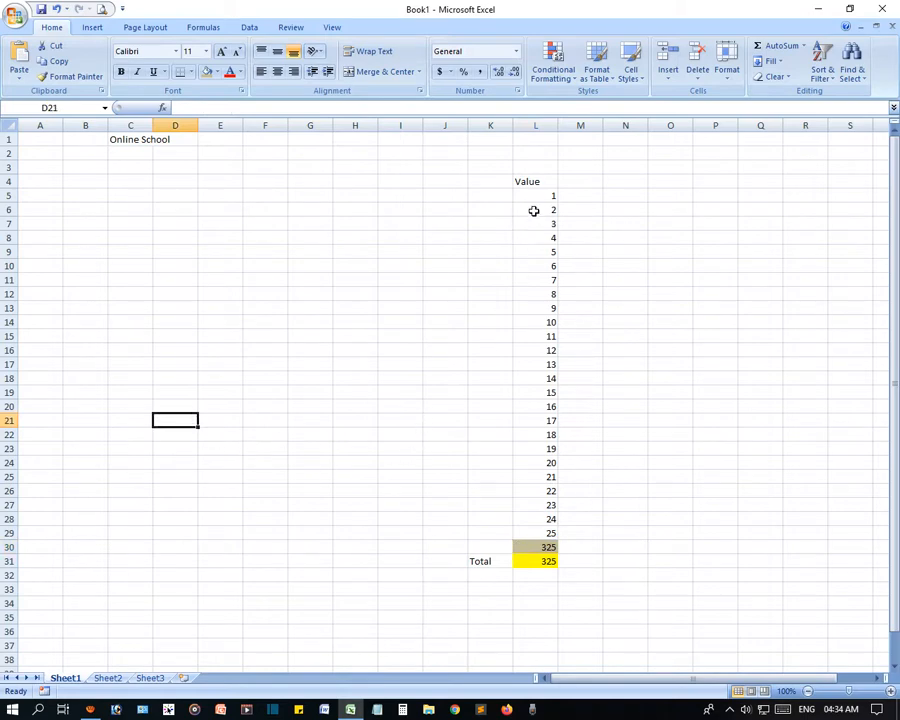
pyautogui.moveTo(539, 193); pyautogui.dragTo(538, 620)
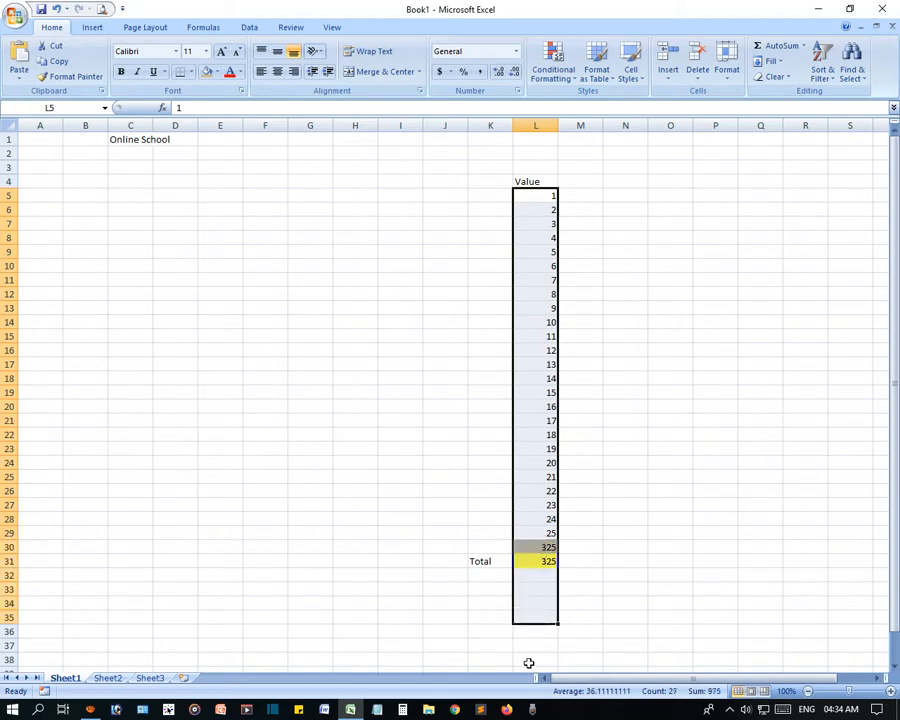
pyautogui.click(542, 616)
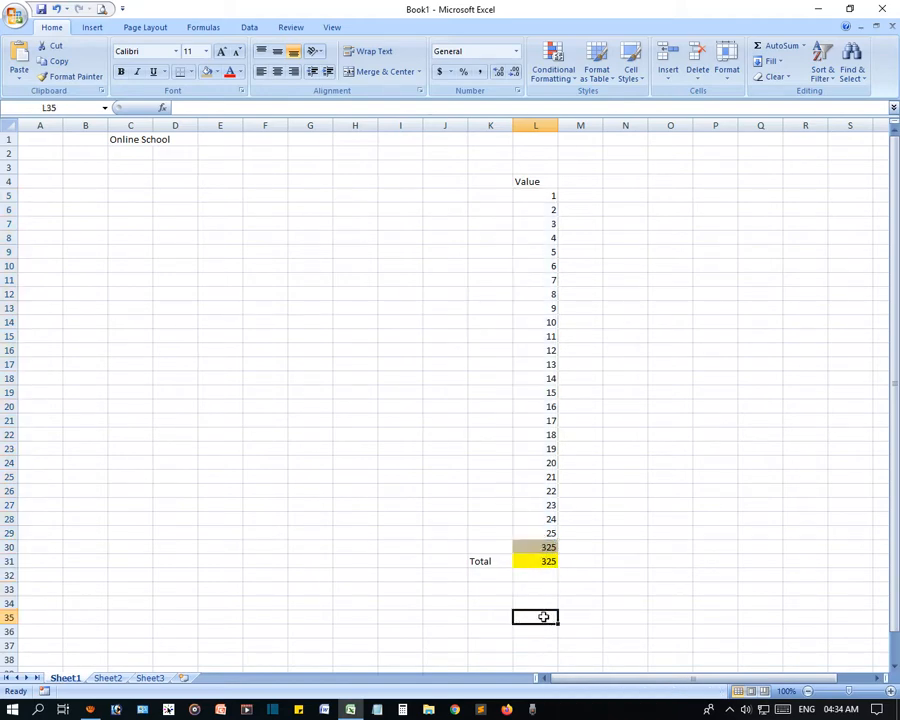
pyautogui.click(127, 389)
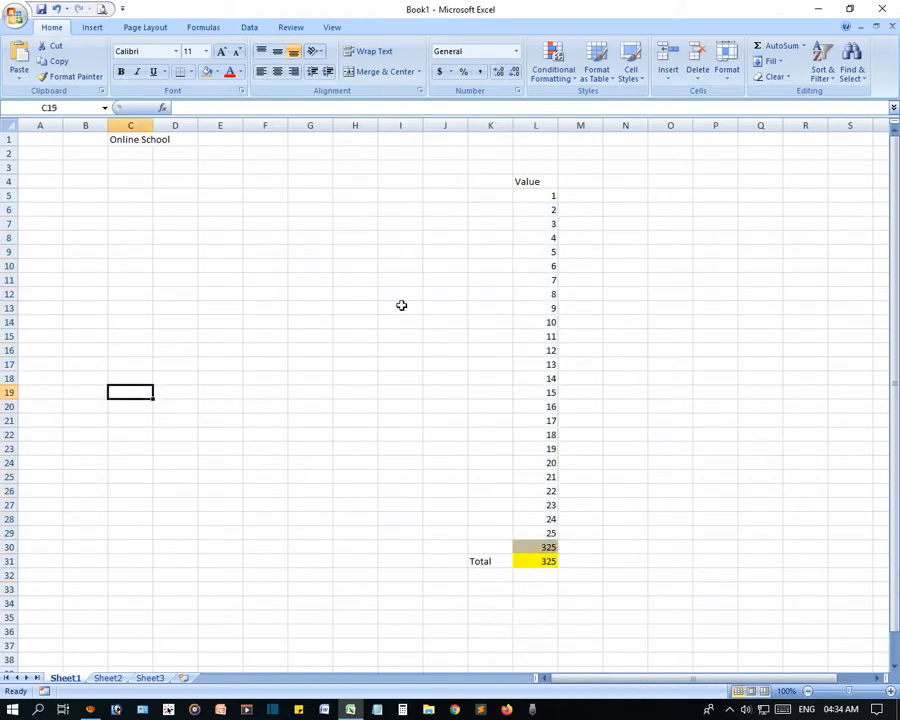
pyautogui.click(539, 546)
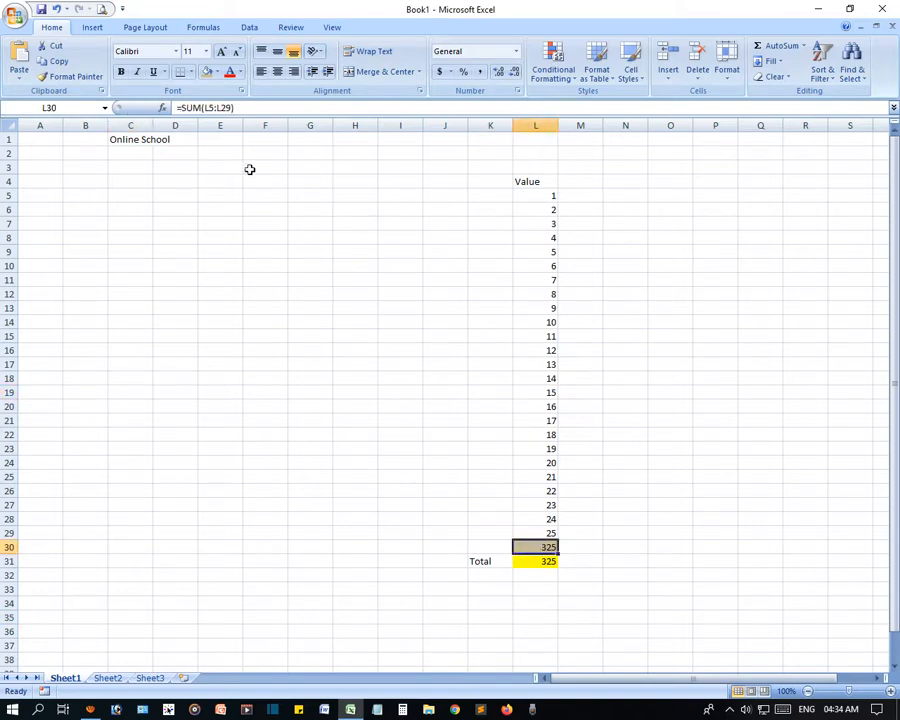
pyautogui.moveTo(177, 108); pyautogui.dragTo(242, 107)
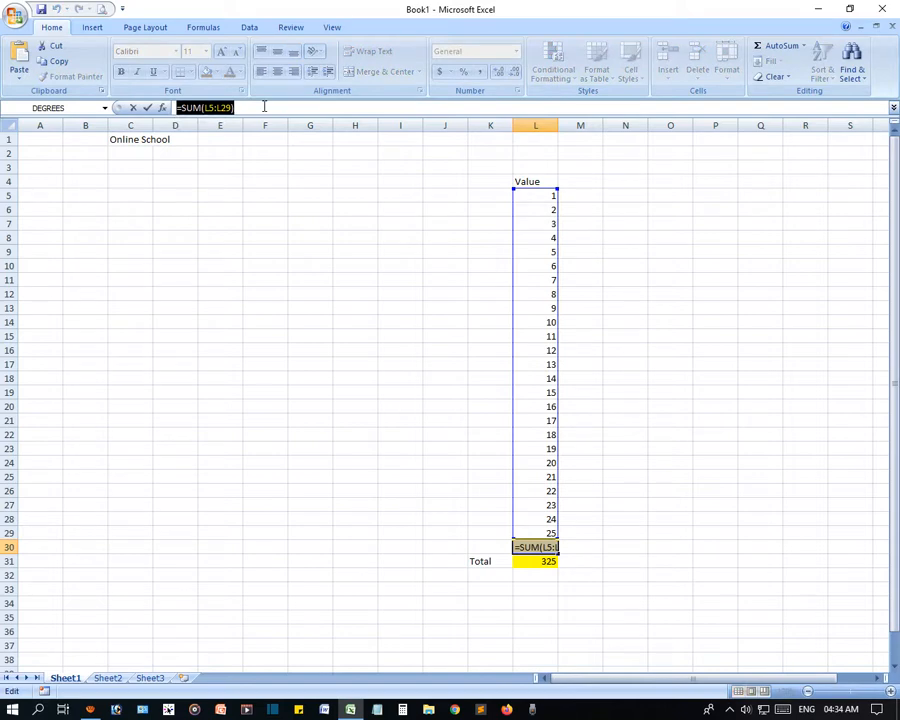
pyautogui.click(200, 108)
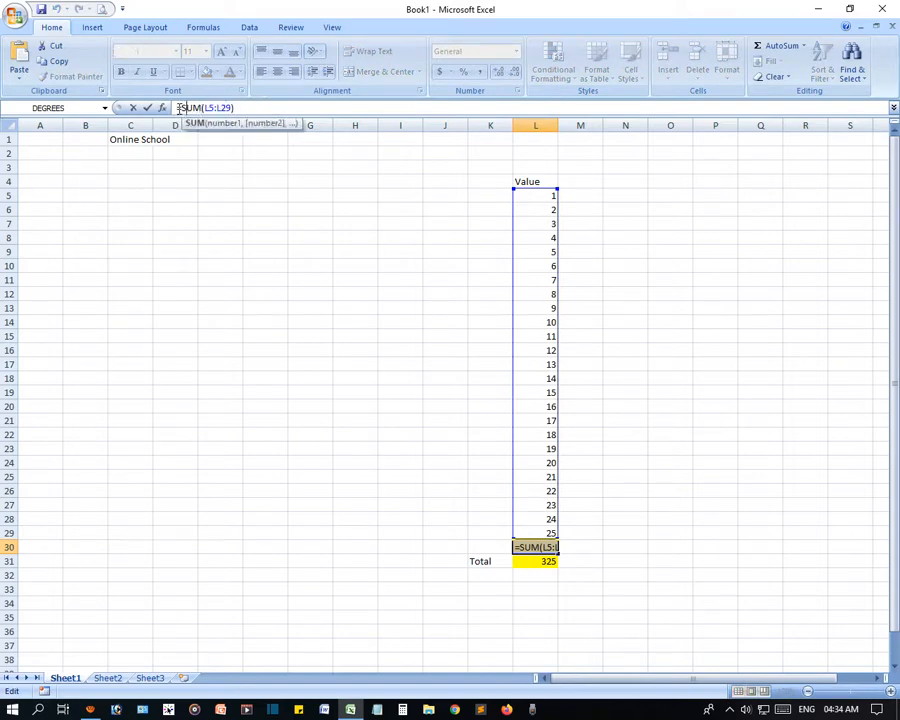
pyautogui.click(176, 108)
pyautogui.moveTo(248, 108); pyautogui.dragTo(177, 108)
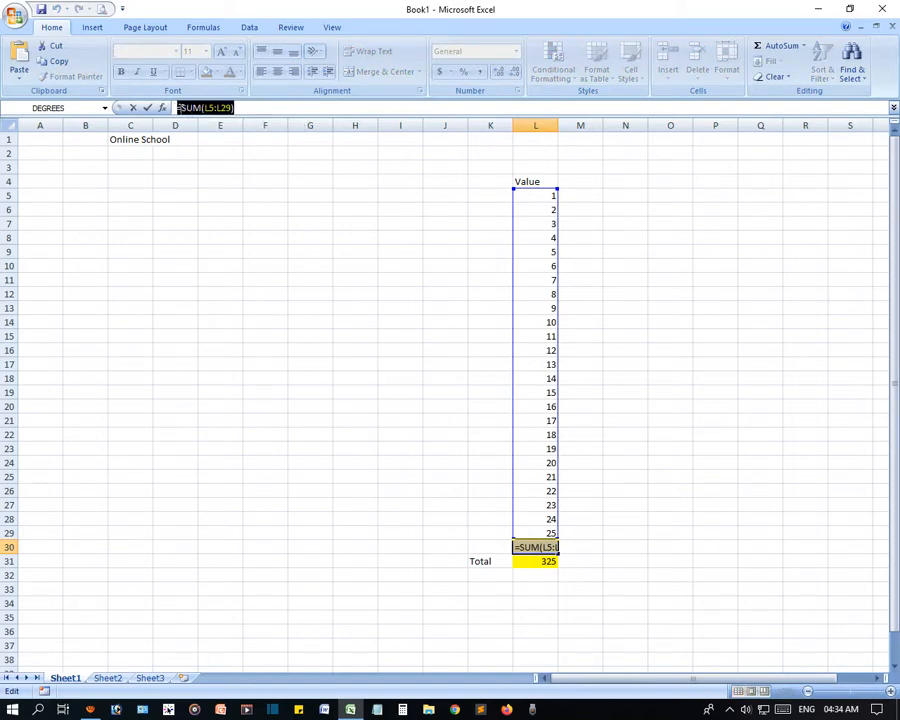
pyautogui.press('Escape')
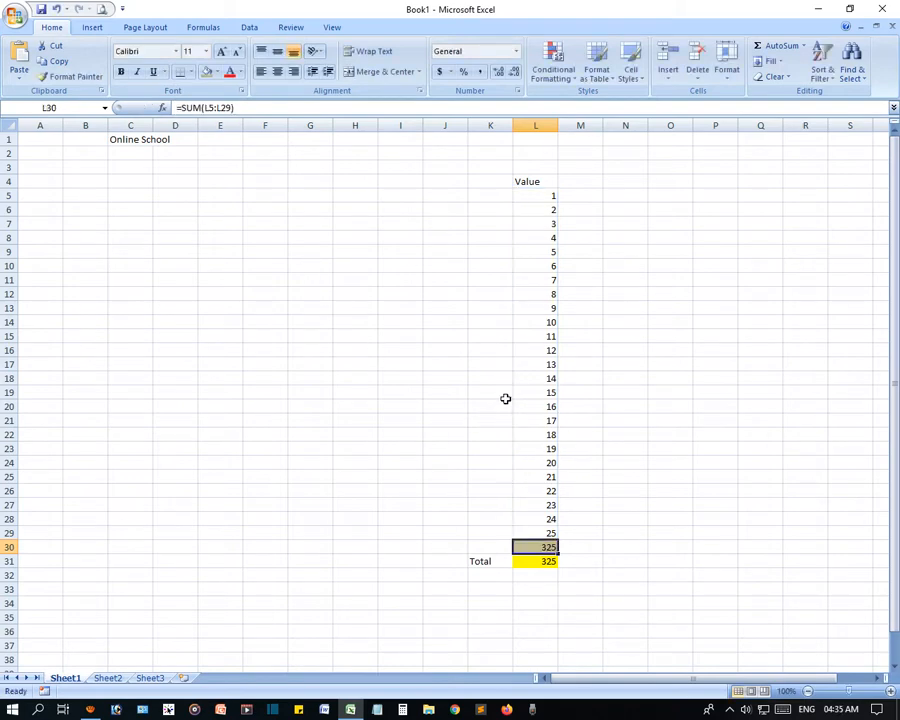
pyautogui.click(301, 275)
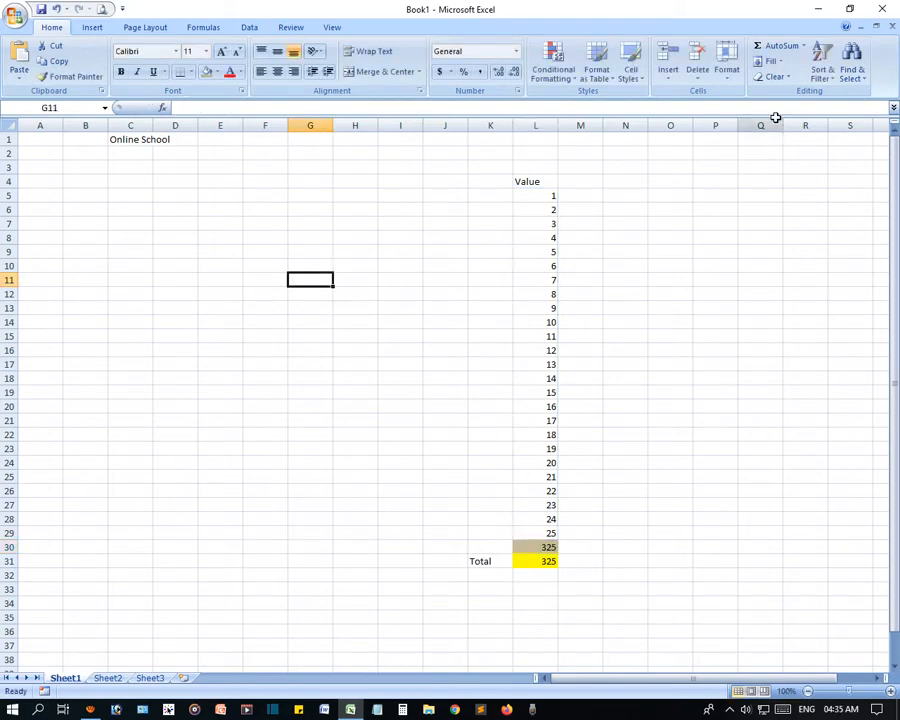
# Look at where AutoSum is offered and review its list of functions, cancelling the trial SUM formula in G11
pyautogui.click(203, 27)
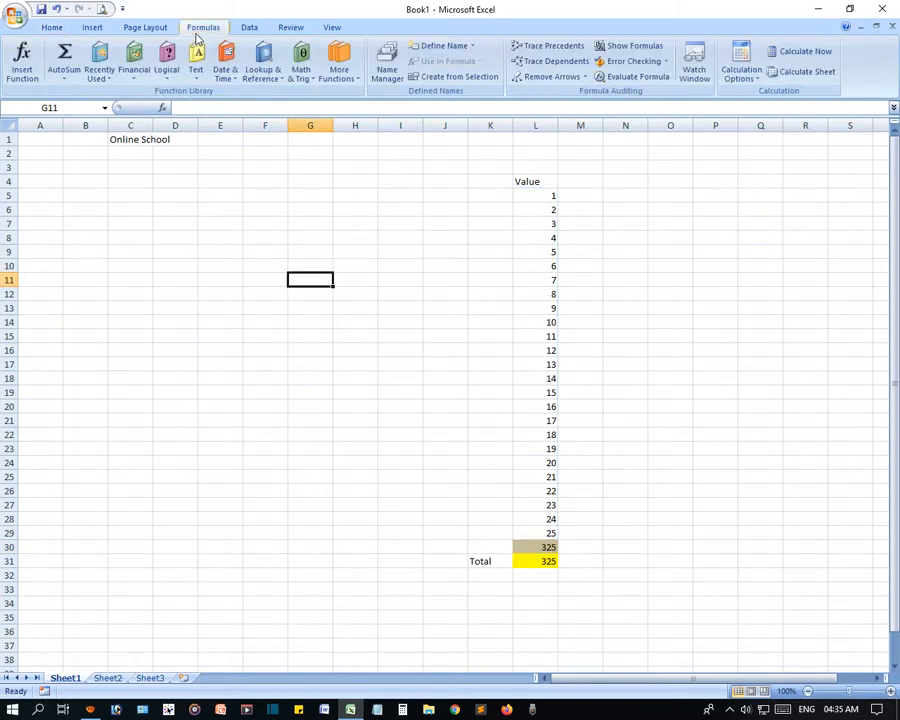
pyautogui.click(51, 27)
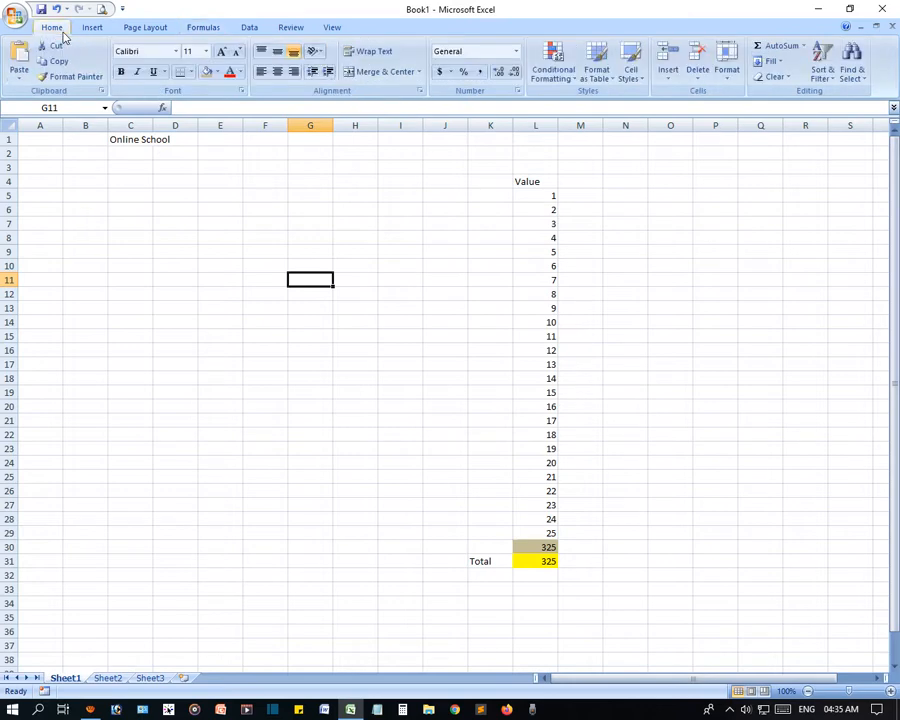
pyautogui.click(785, 46)
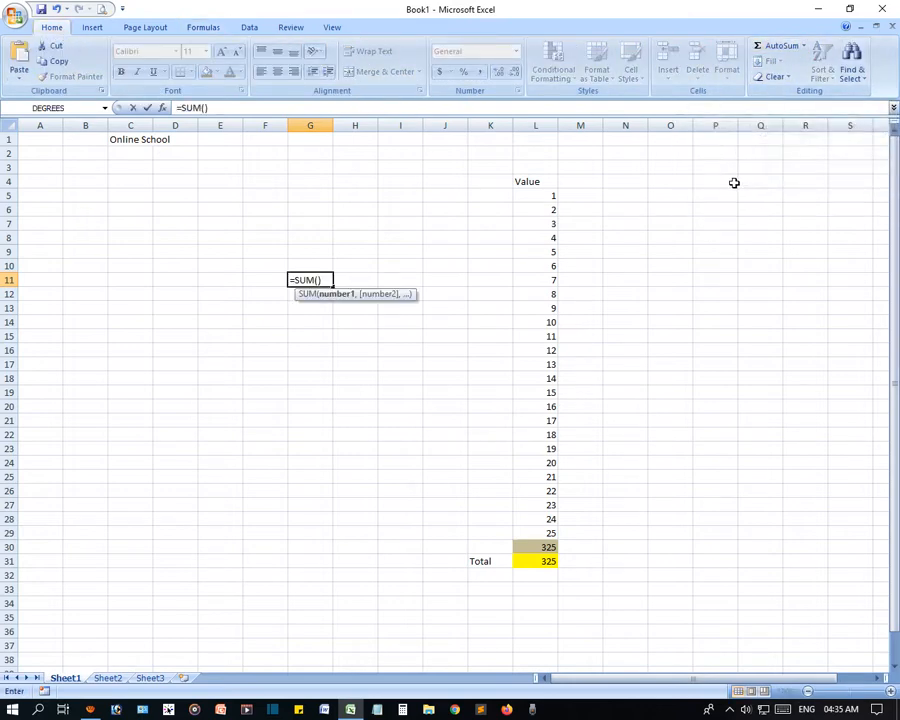
pyautogui.press('Escape')
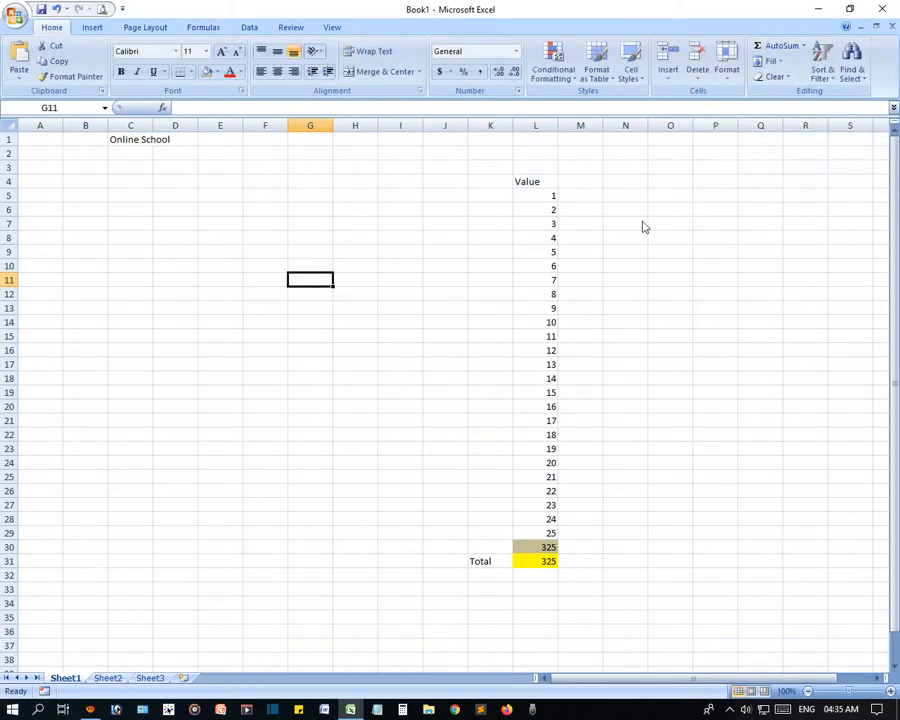
pyautogui.click(803, 46)
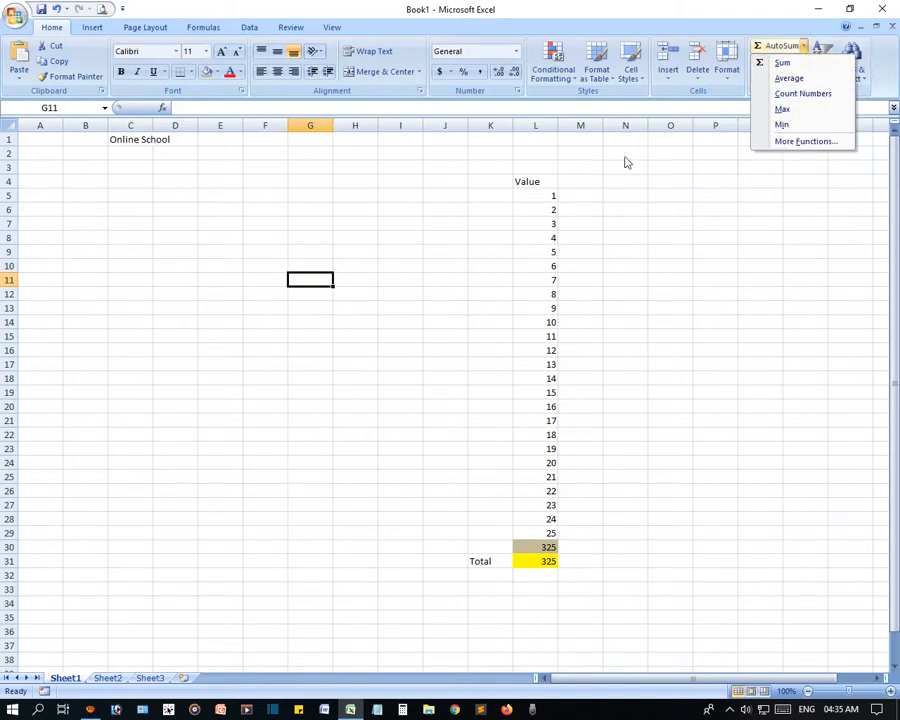
pyautogui.click(539, 199)
pyautogui.click(540, 200)
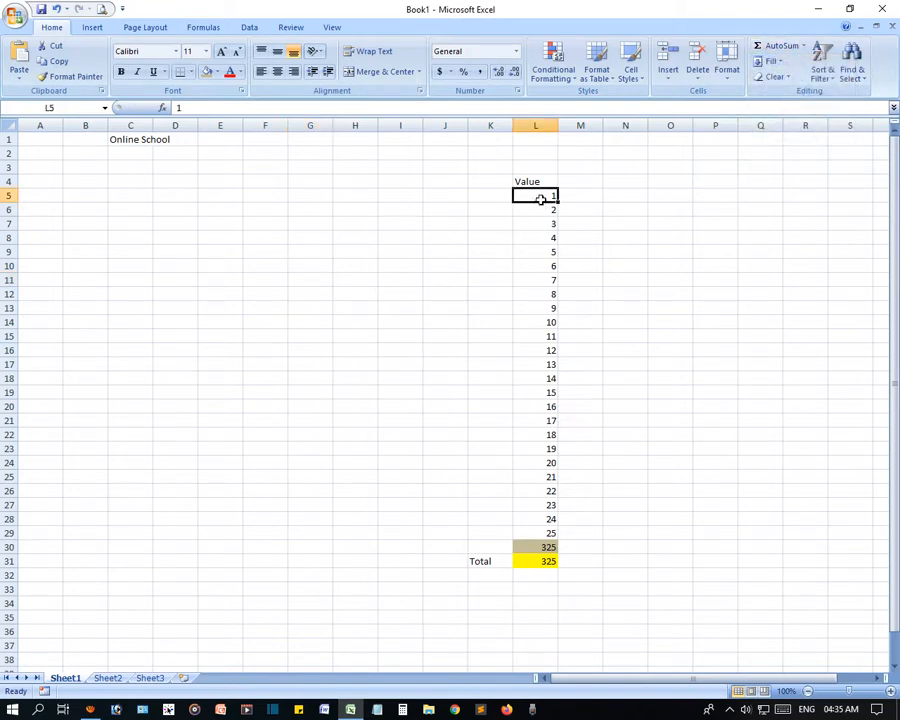
pyautogui.moveTo(540, 199); pyautogui.dragTo(538, 438)
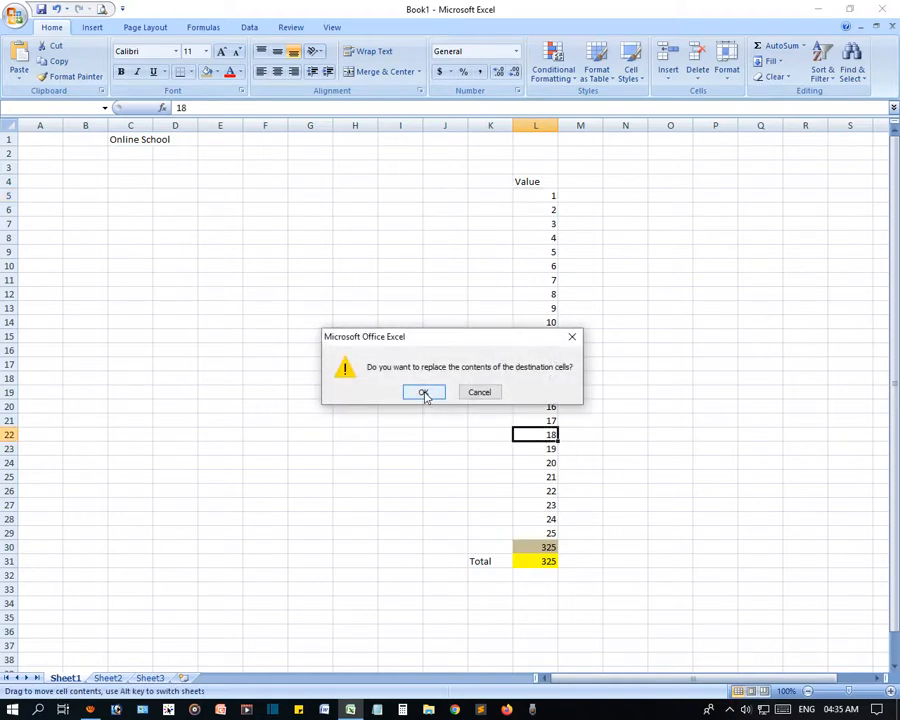
pyautogui.click(479, 392)
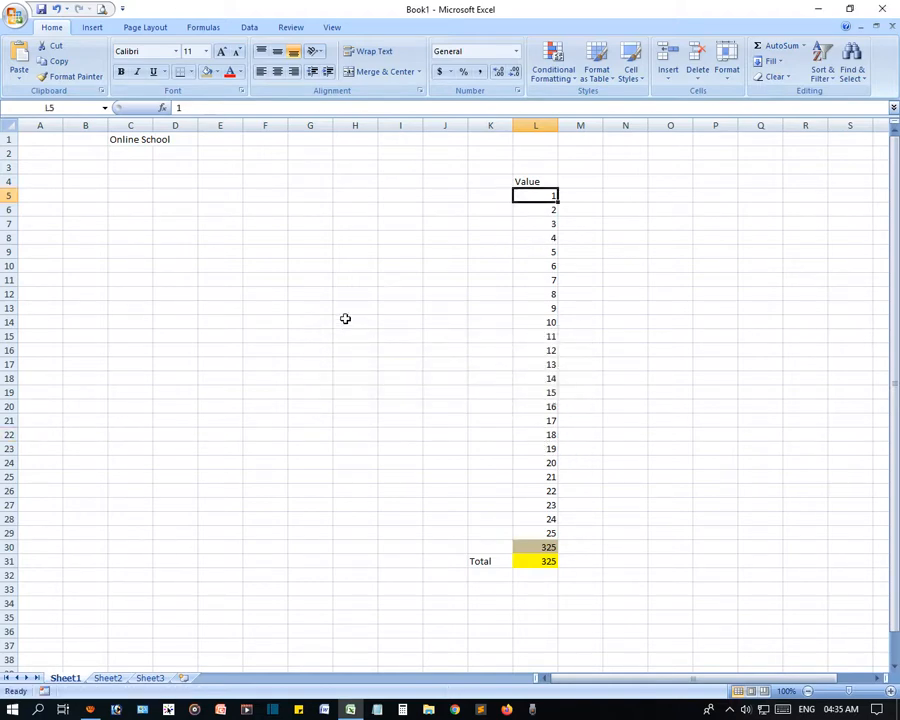
pyautogui.click(298, 238)
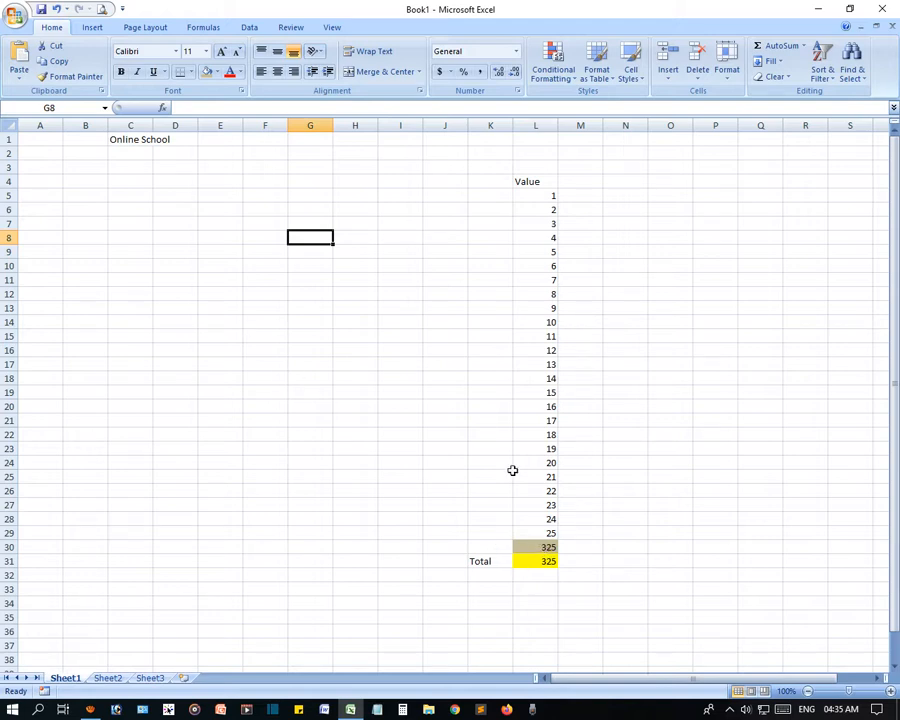
pyautogui.click(549, 561)
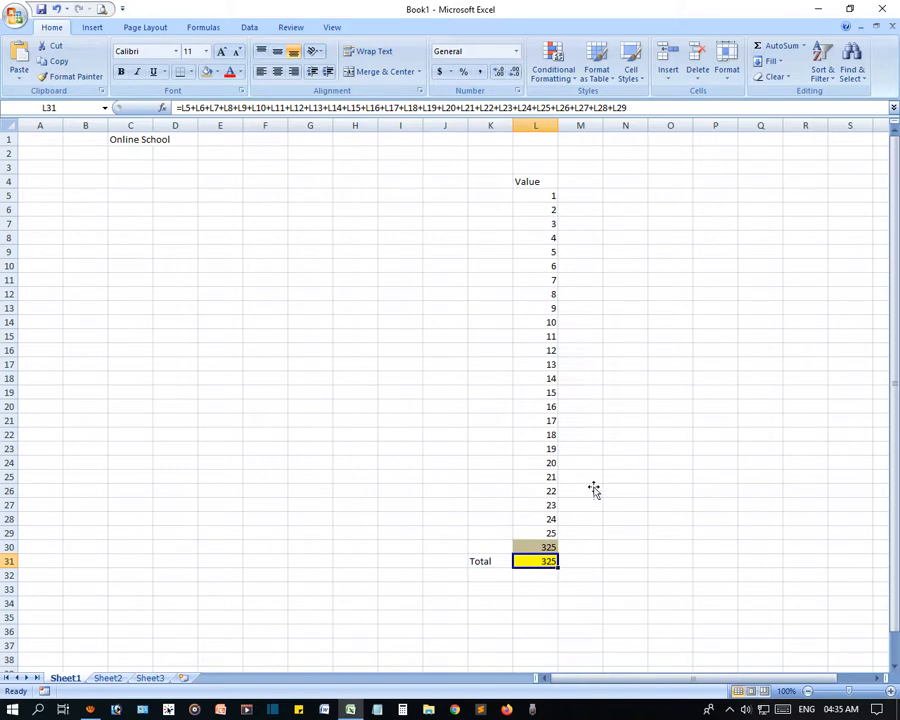
# Enter 10 in M5 and 5 in M6 as sample numbers for a subtraction
pyautogui.click(590, 195)
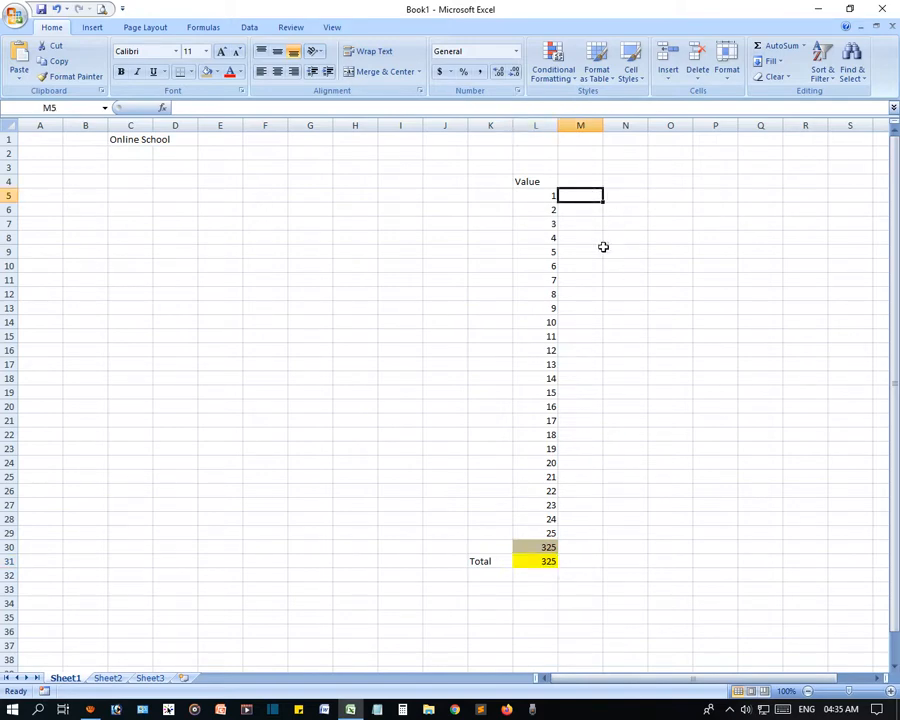
pyautogui.write('10')
pyautogui.press('Return')
pyautogui.write('5')
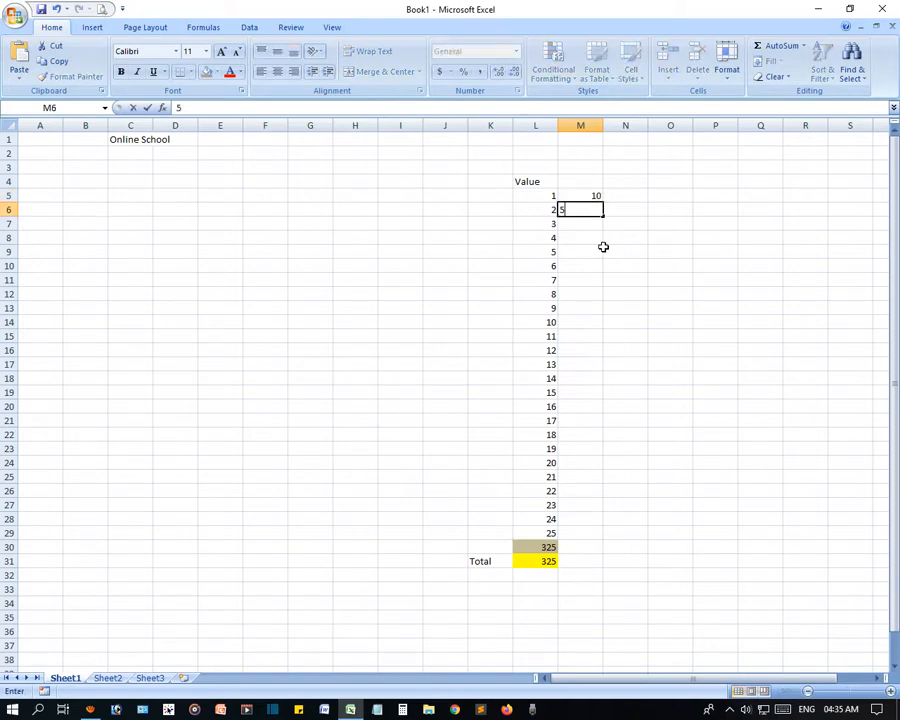
pyautogui.press('Return')
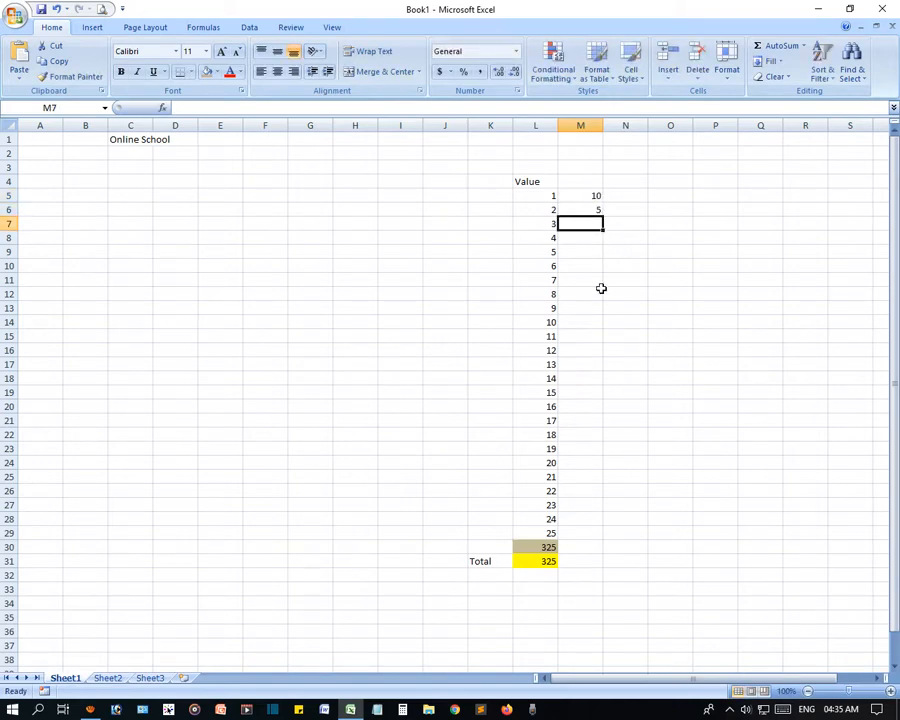
# Enter the formula =M5-M6 in M7 to subtract the second sample number from the first
pyautogui.write('=')
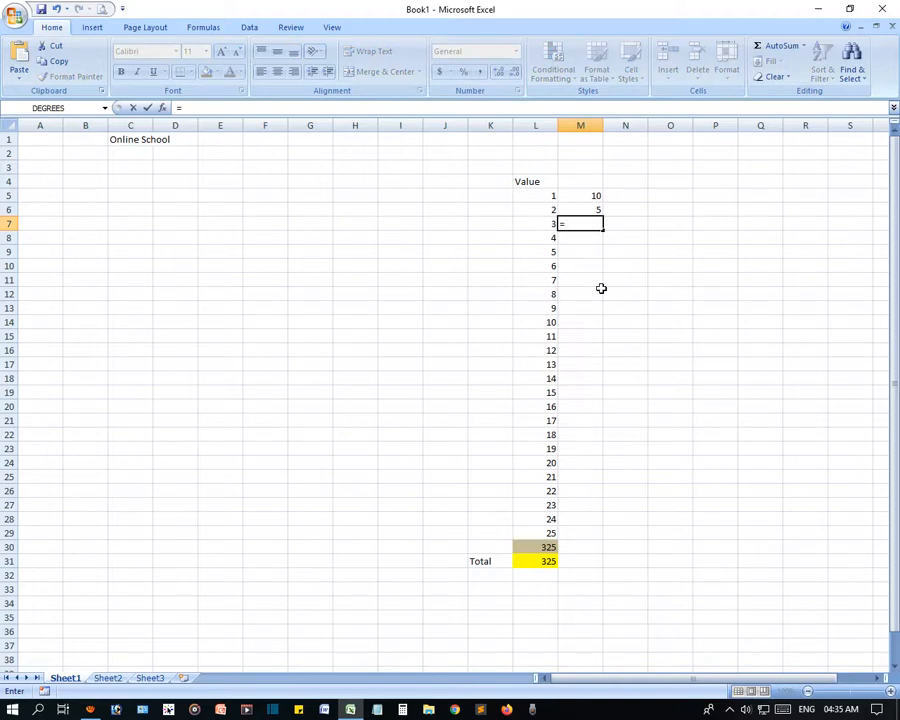
pyautogui.click(583, 194)
pyautogui.write('-')
pyautogui.click(579, 211)
pyautogui.press('Return')
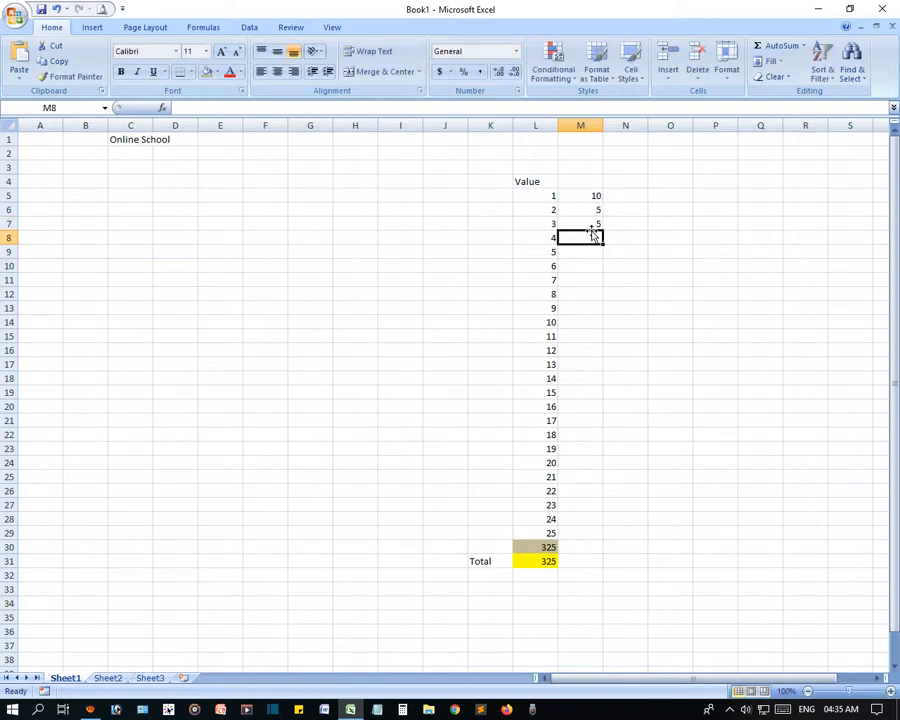
# Review the subtraction formula in M7 and the cell references of its two input values, M5 and M6
pyautogui.click(590, 226)
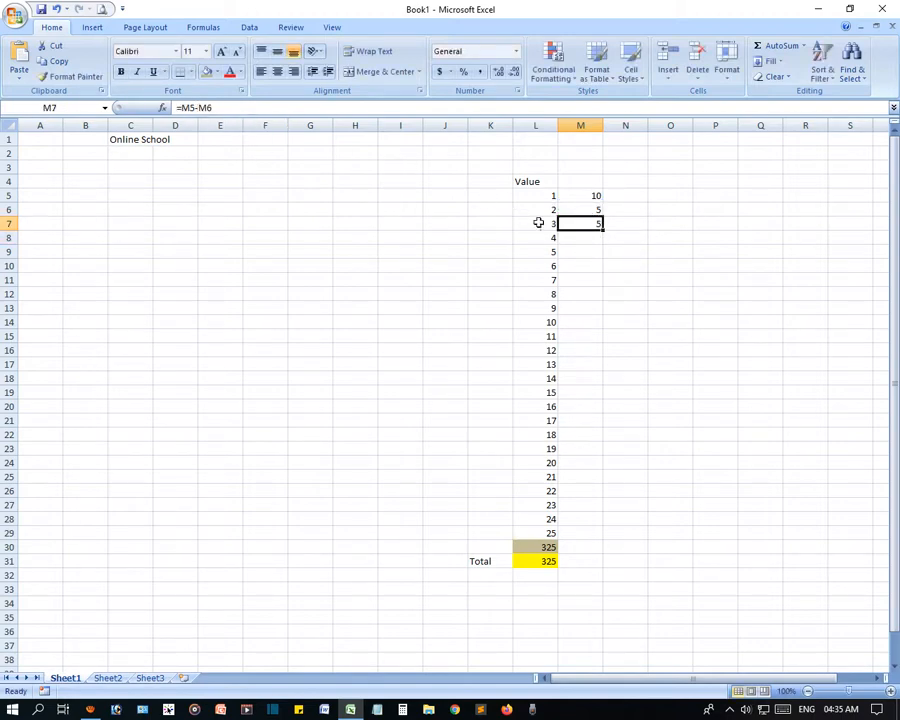
pyautogui.click(58, 108)
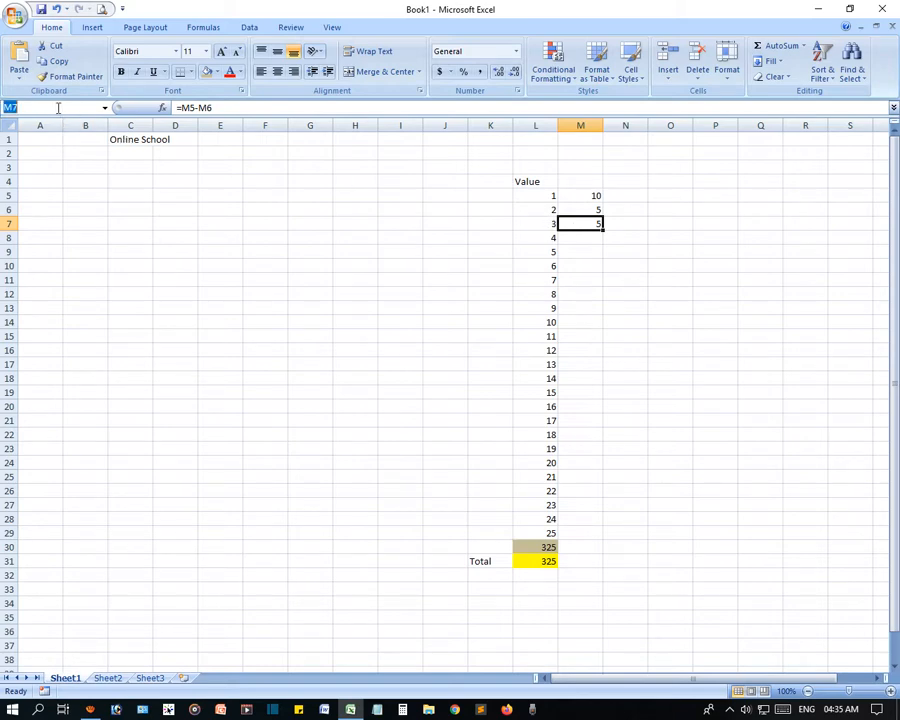
pyautogui.click(578, 195)
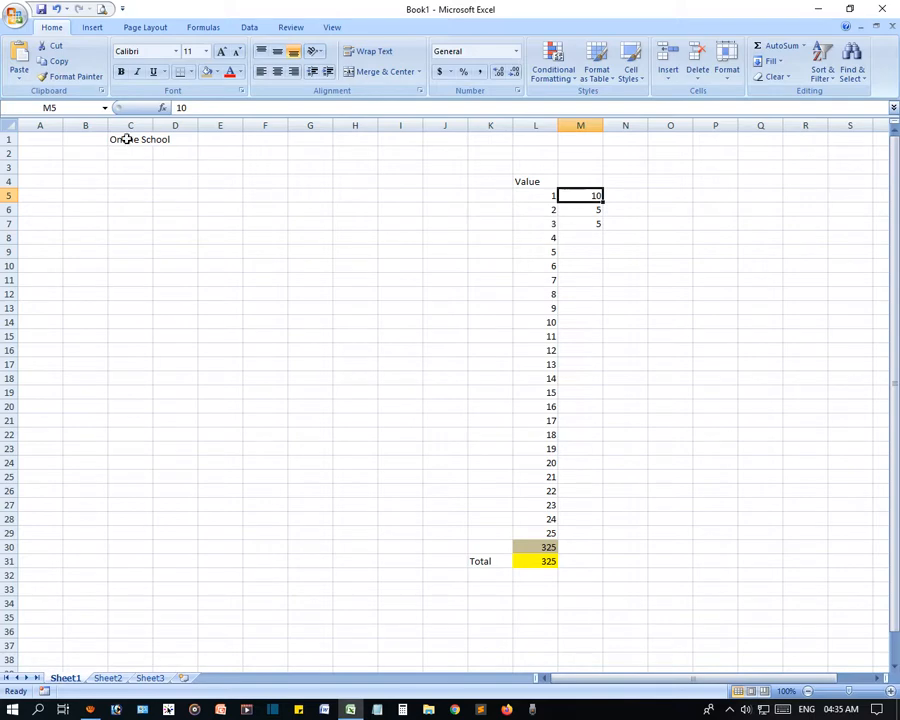
pyautogui.click(588, 211)
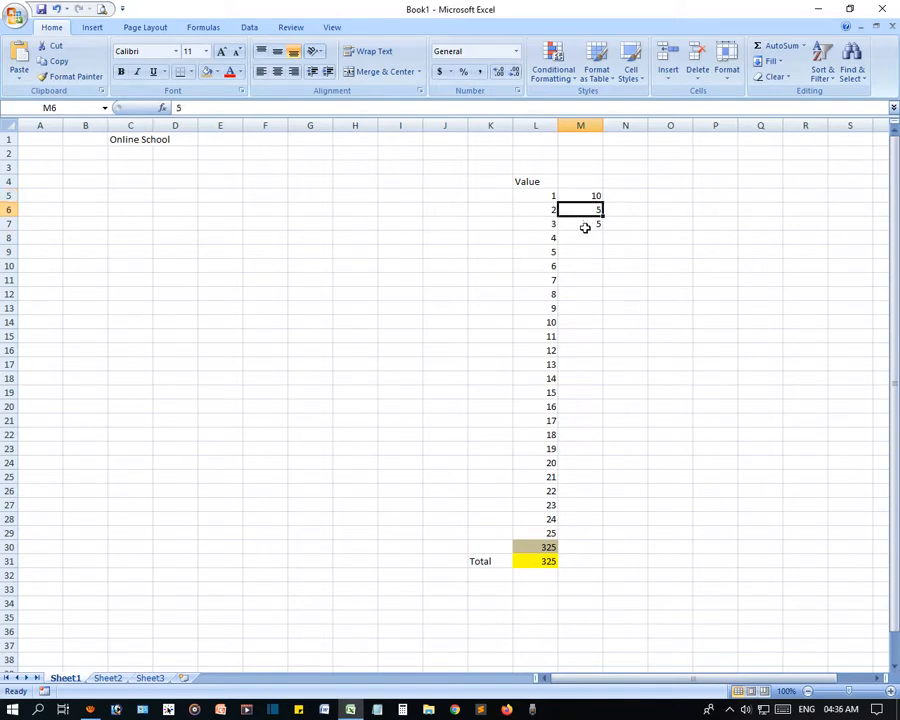
pyautogui.click(583, 224)
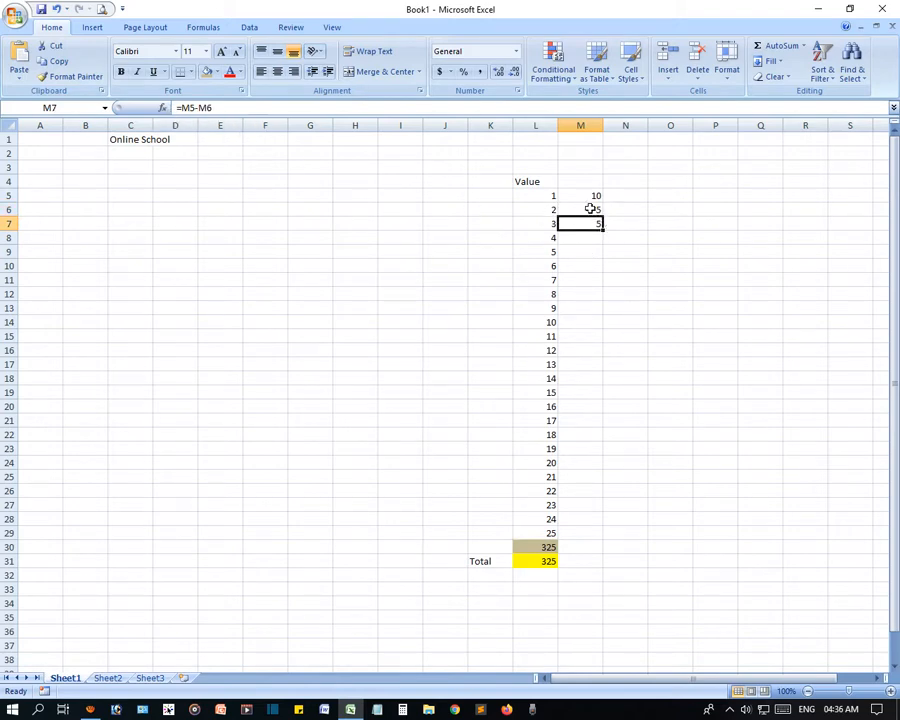
pyautogui.click(608, 322)
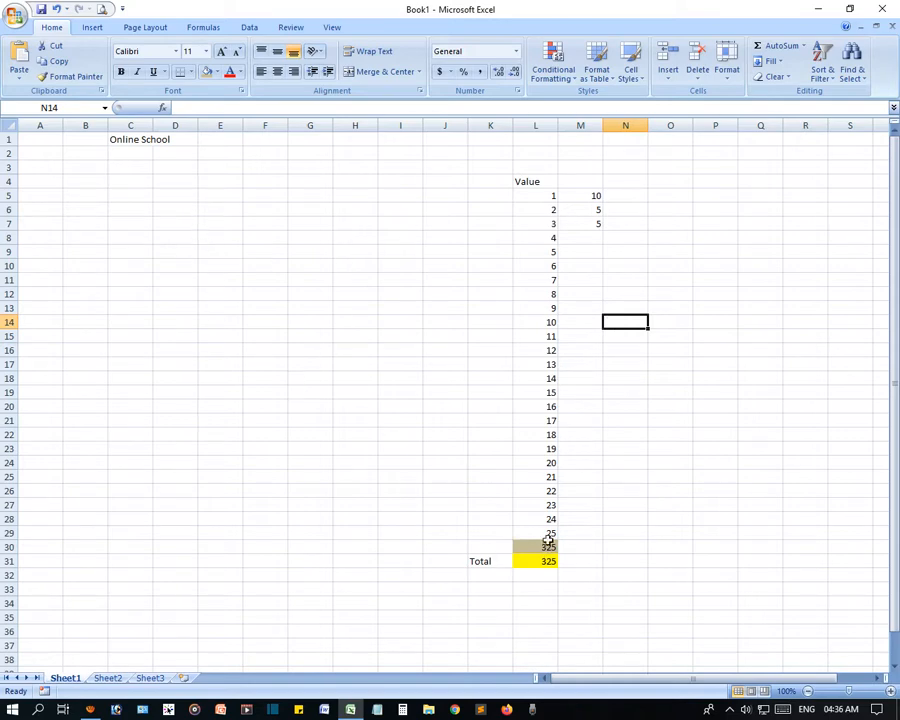
pyautogui.click(260, 211)
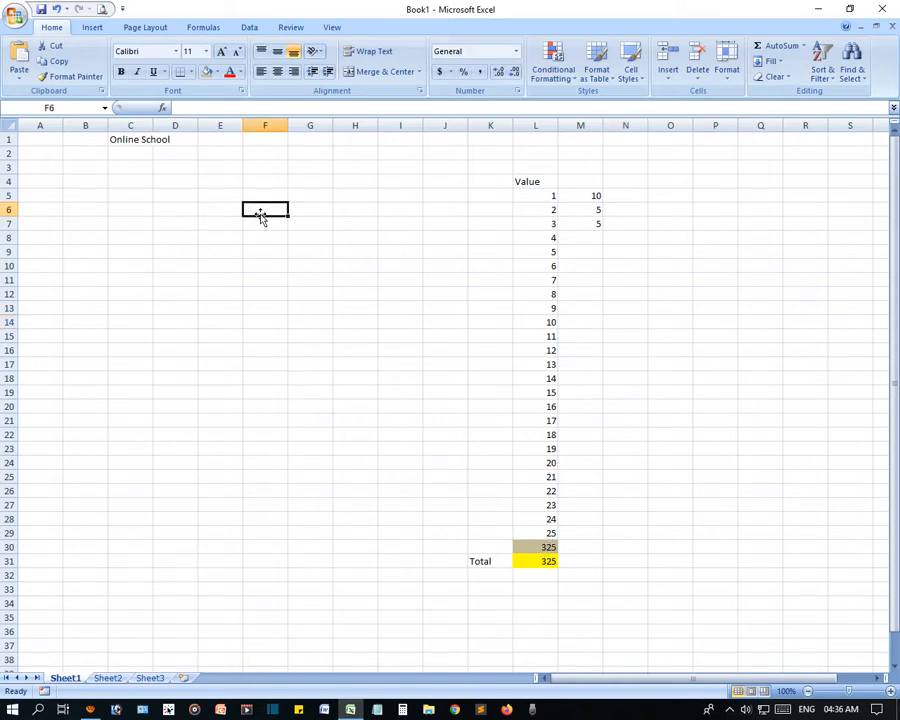
pyautogui.write('=')
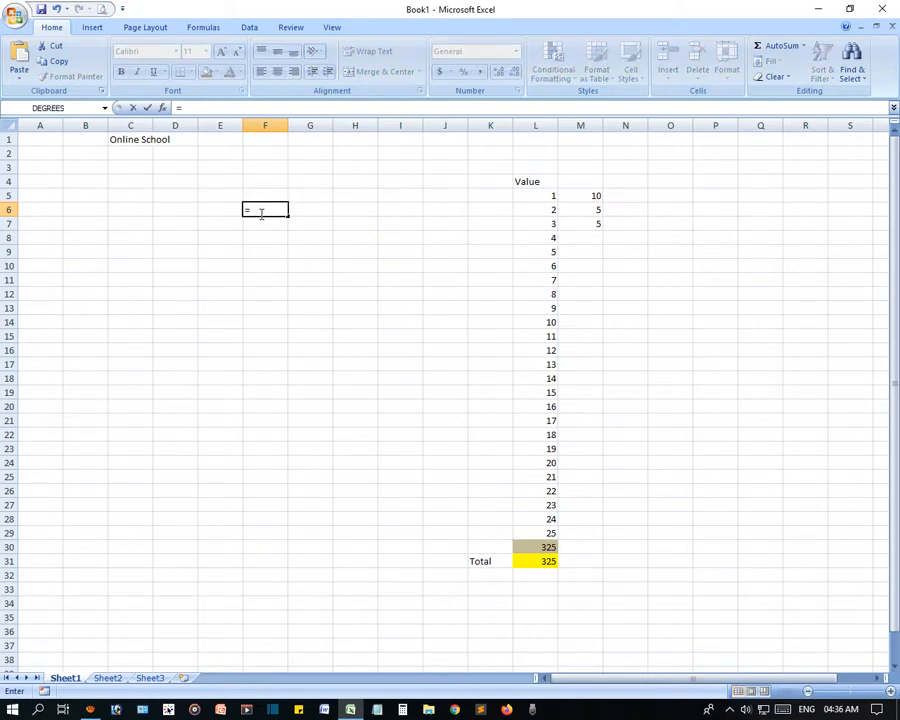
pyautogui.write('sum')
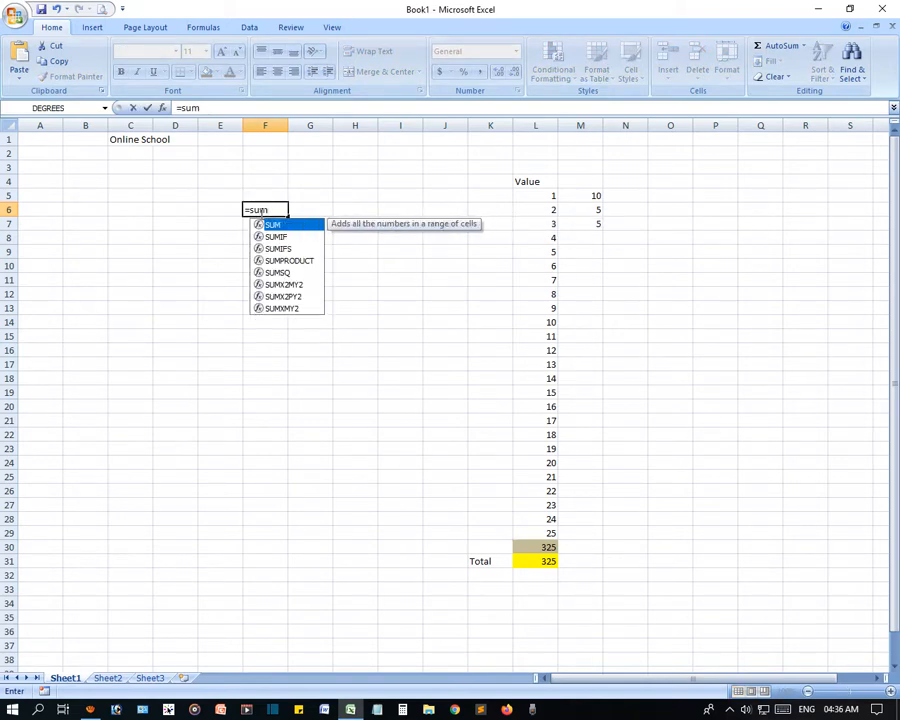
pyautogui.write('(')
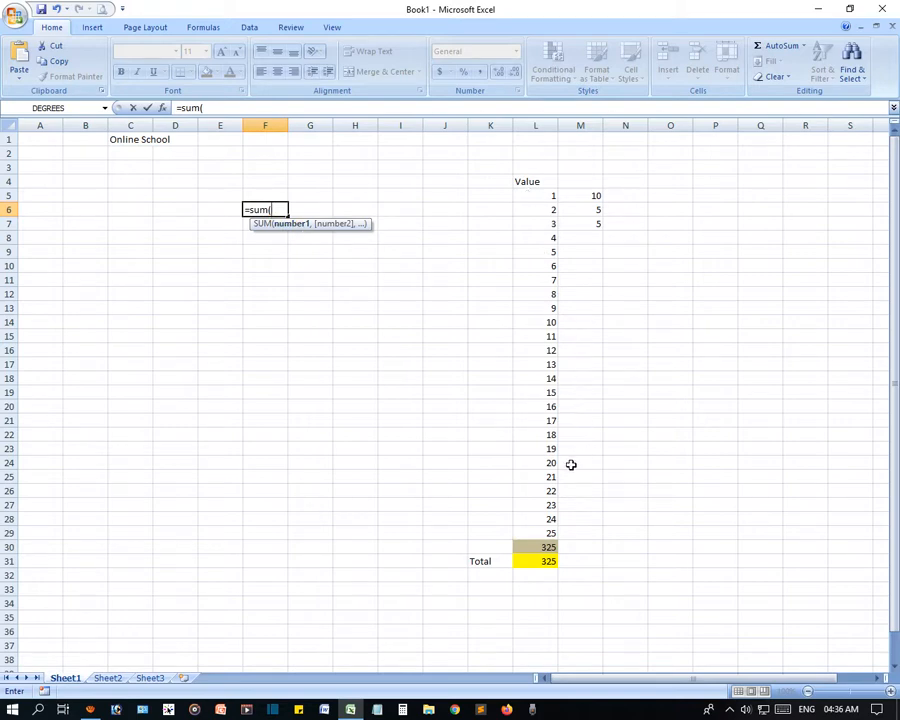
pyautogui.click(543, 197)
pyautogui.press('Escape')
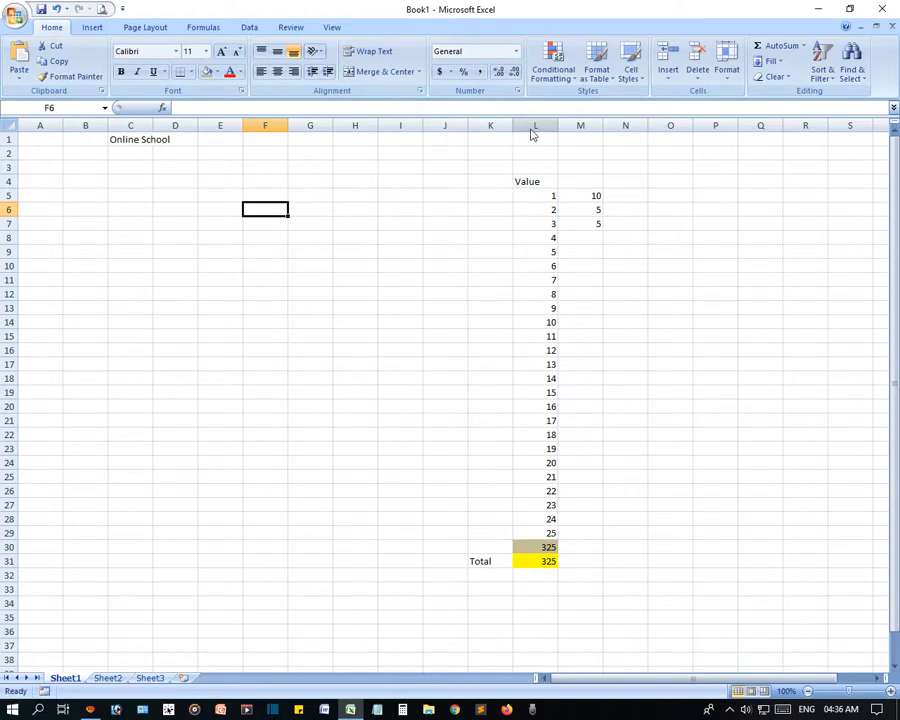
# Enter the formula =SUM(L5:L29) in F5 to total the whole value list
pyautogui.click(545, 194)
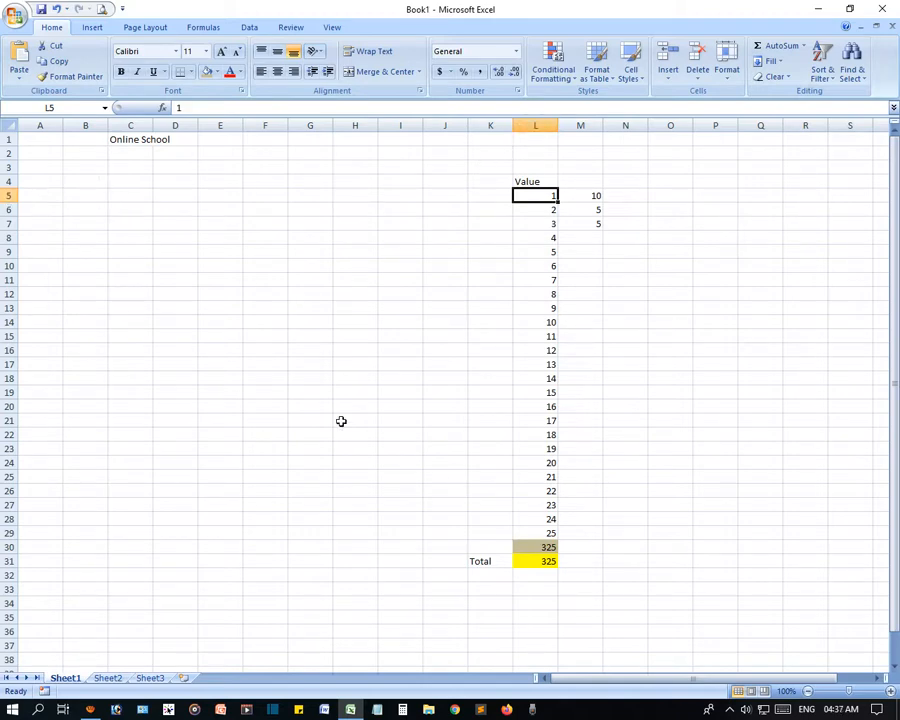
pyautogui.scroll(-6, 342, 424)
pyautogui.scroll(6, 343, 428)
pyautogui.click(270, 195)
pyautogui.write('=')
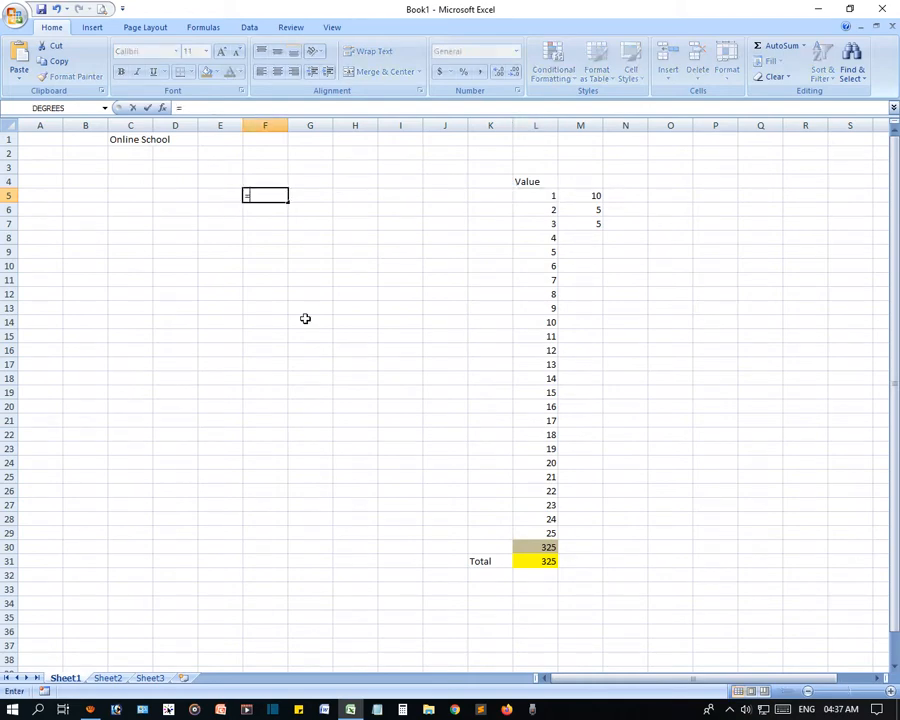
pyautogui.write('sum')
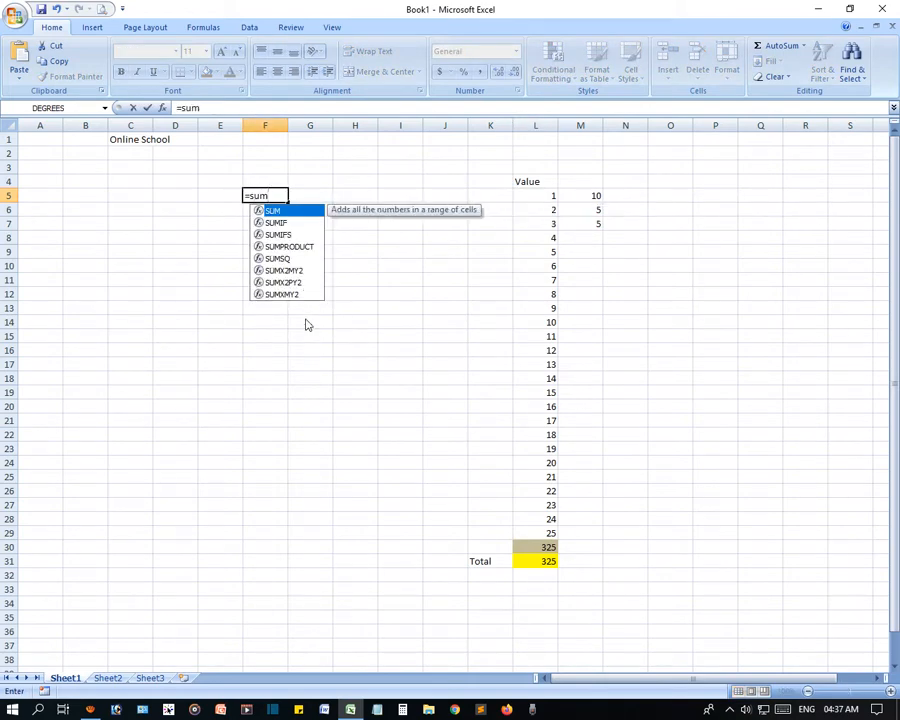
pyautogui.write('(')
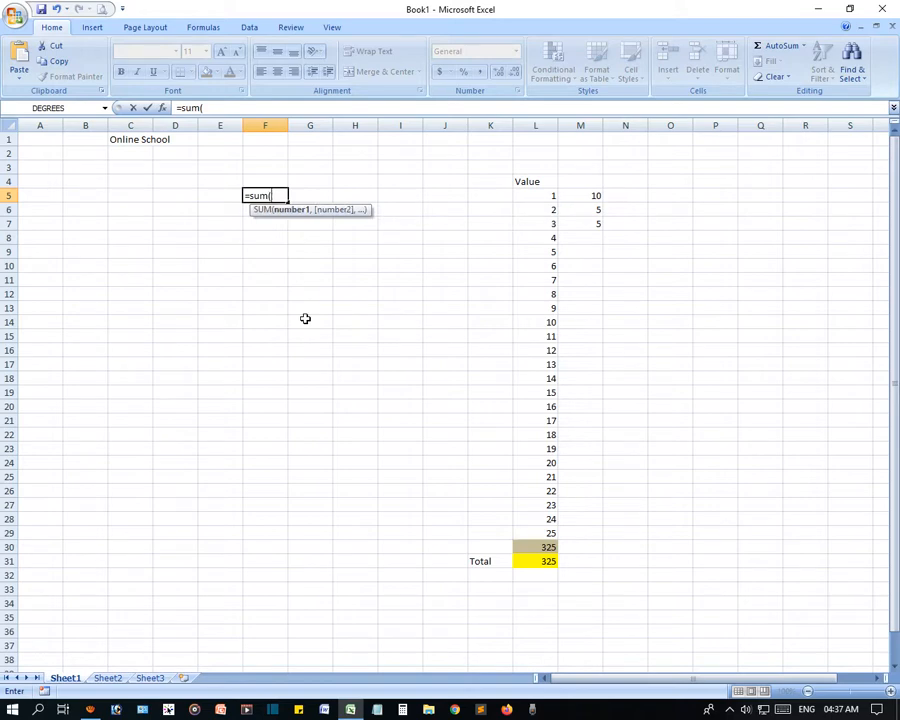
pyautogui.write('l5:')
pyautogui.write('l')
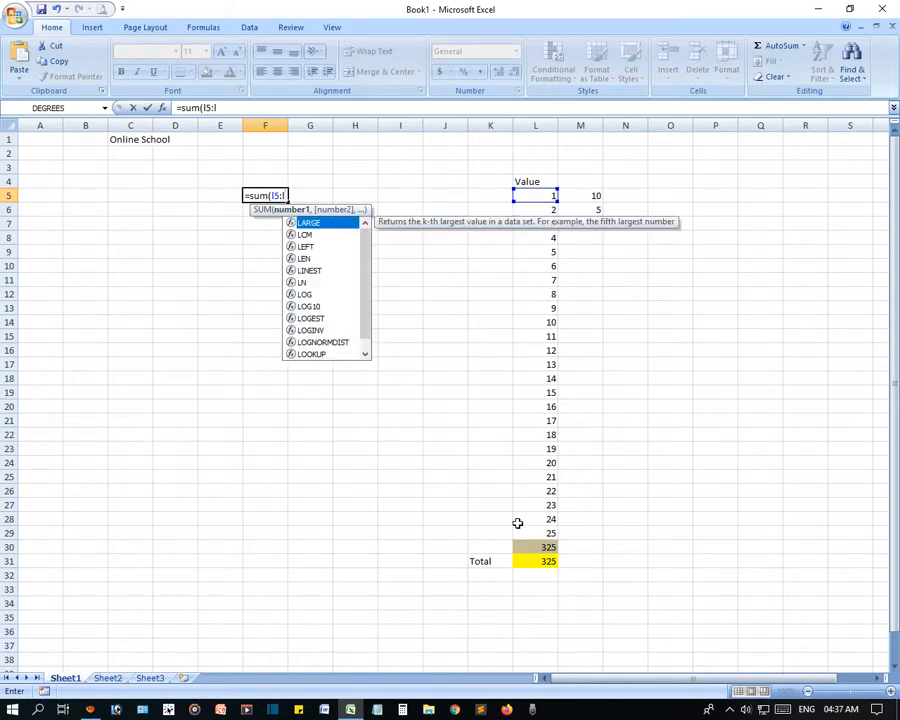
pyautogui.write('2')
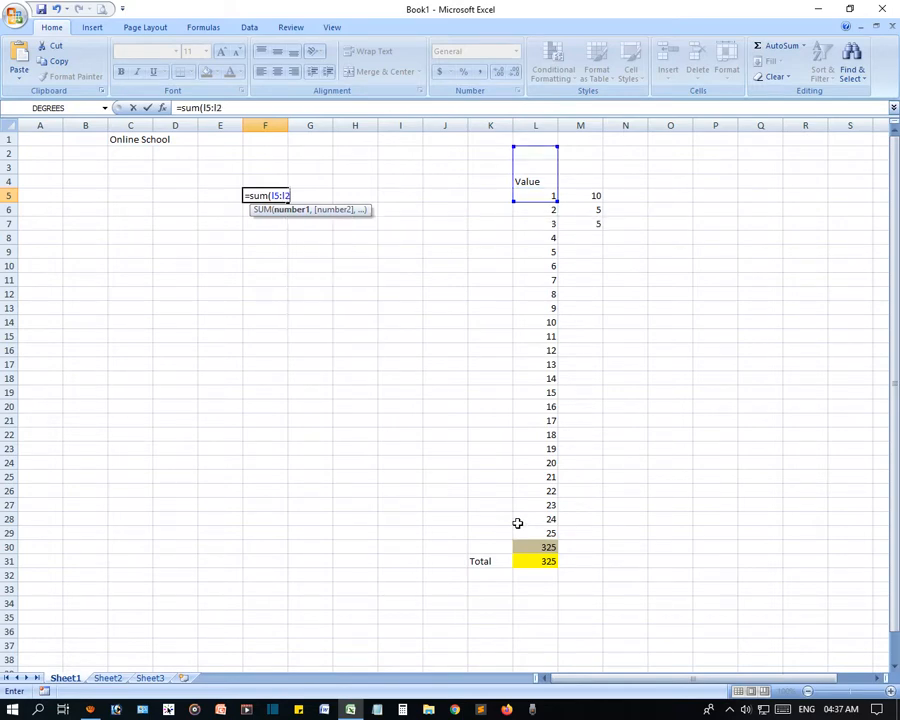
pyautogui.write('9')
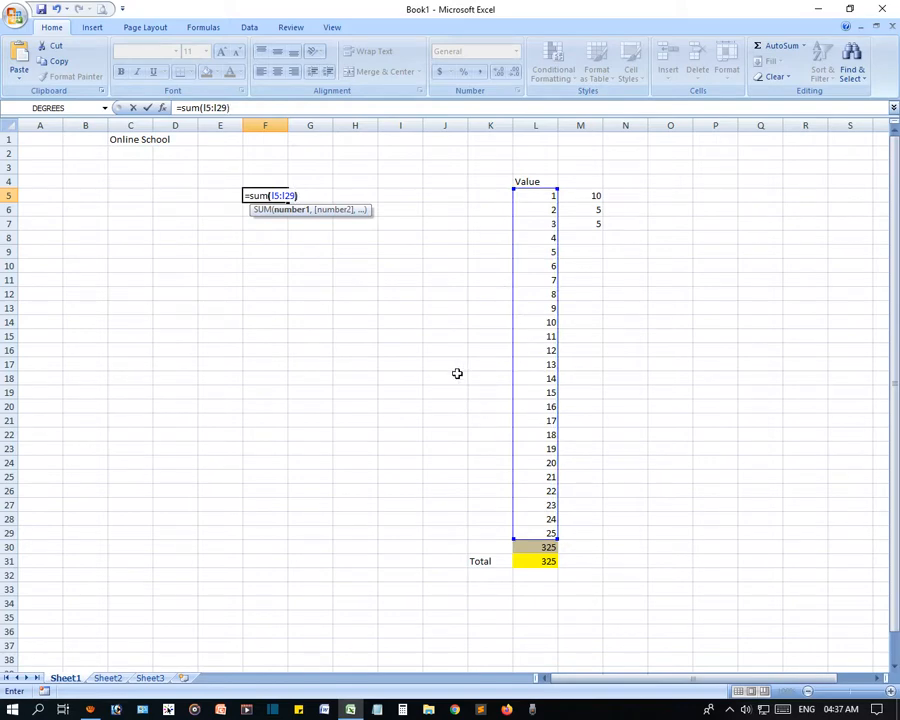
pyautogui.press('Return')
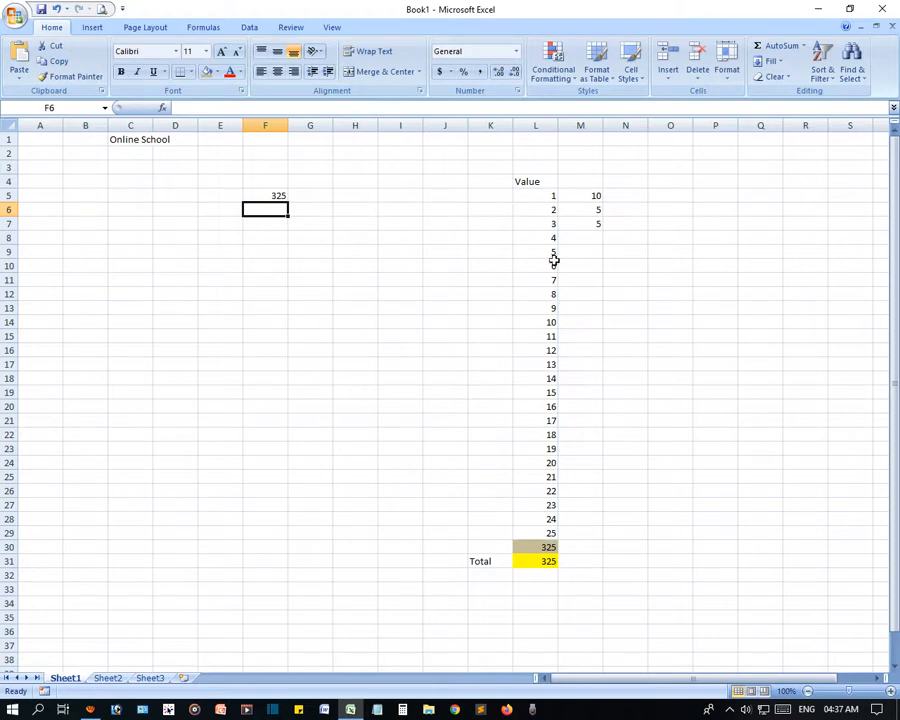
# Try a minus sign and a slash in place of the colon in F5's SUM formula, restoring the colon before committing
pyautogui.moveTo(541, 194); pyautogui.dragTo(541, 529)
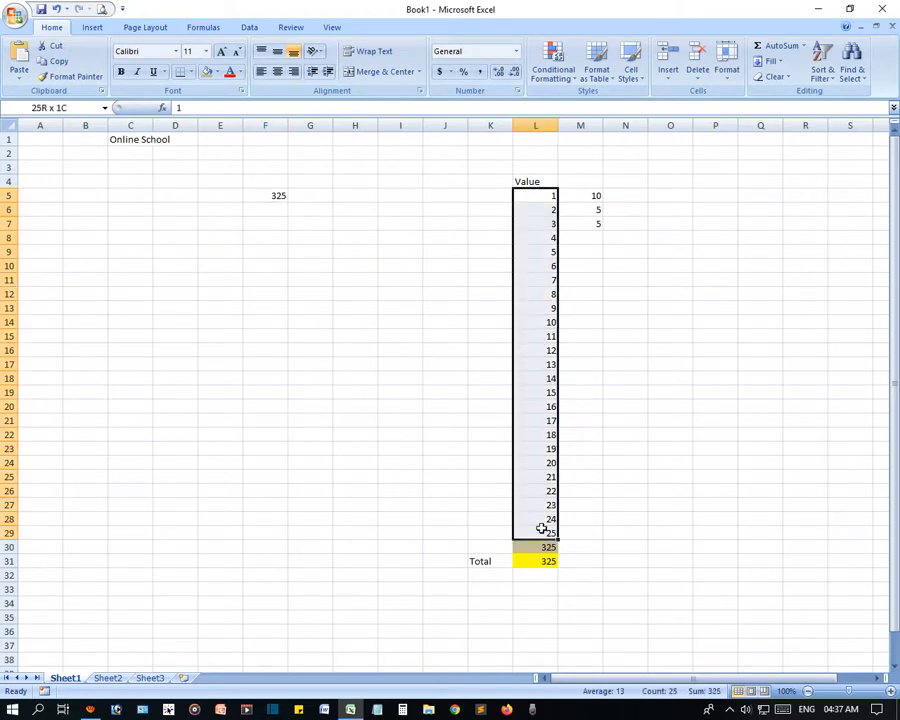
pyautogui.click(265, 195)
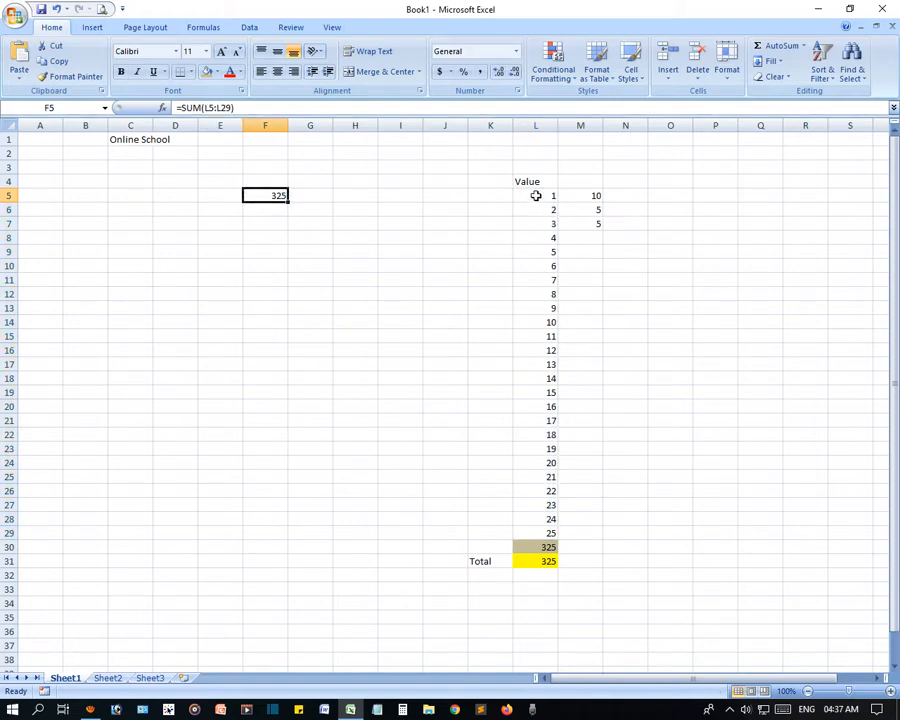
pyautogui.click(216, 107)
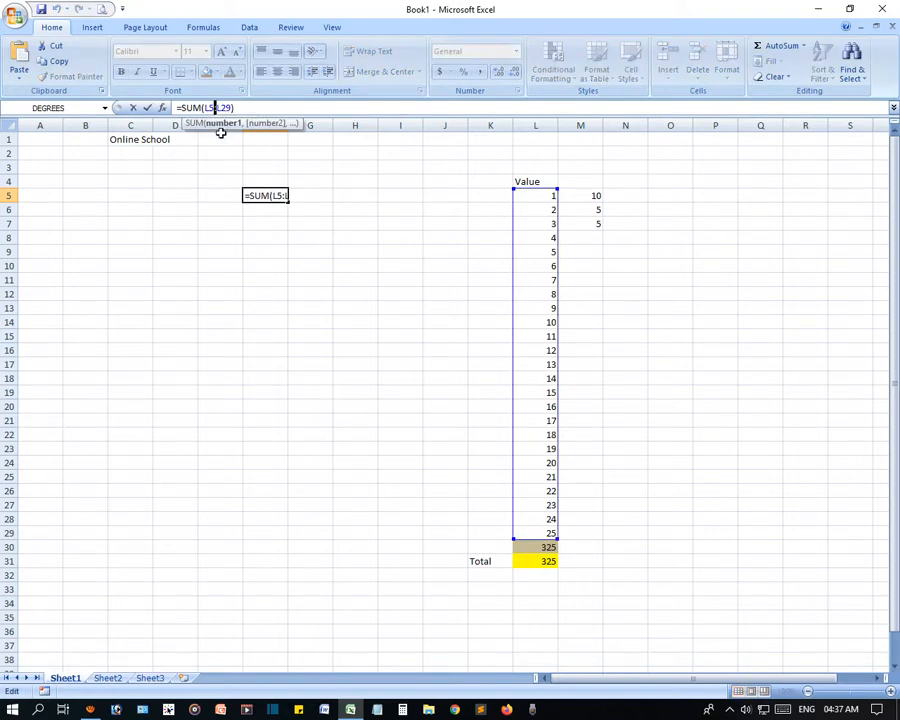
pyautogui.write('-')
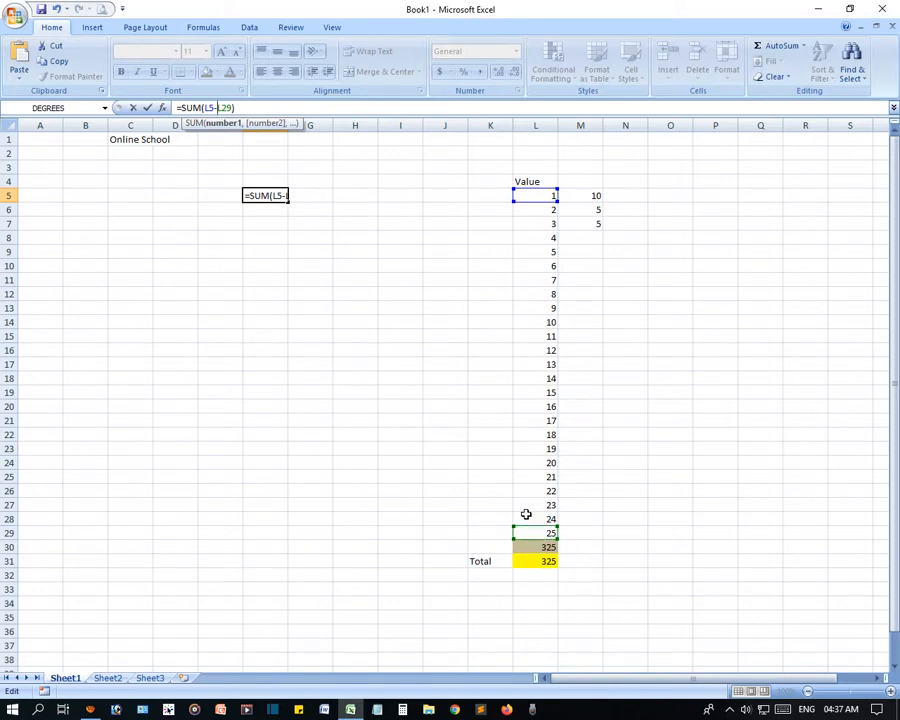
pyautogui.press('BackSpace')
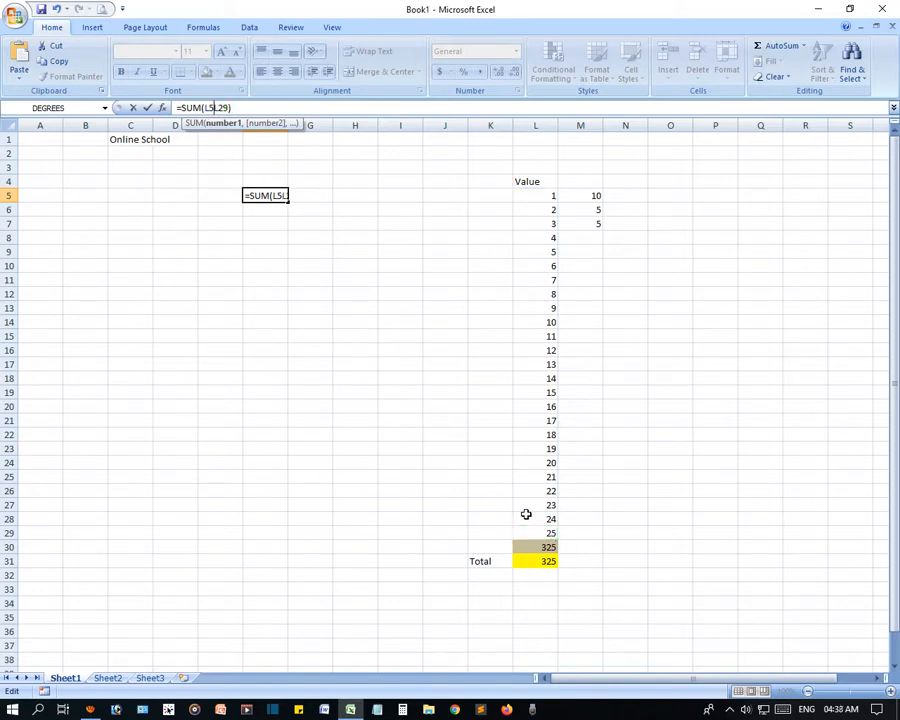
pyautogui.write('/')
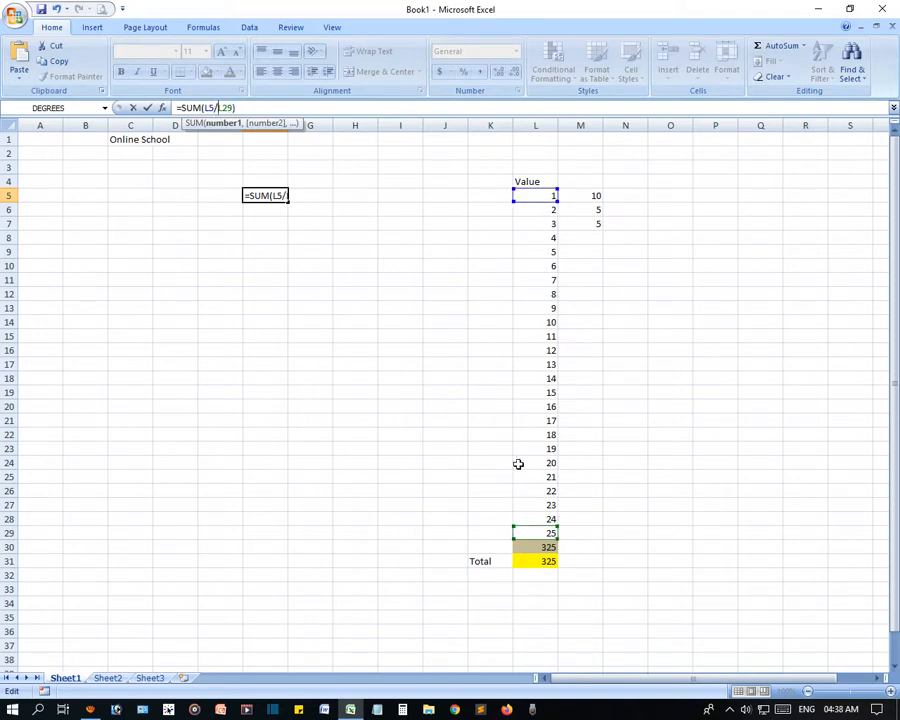
pyautogui.press('BackSpace')
pyautogui.write(':')
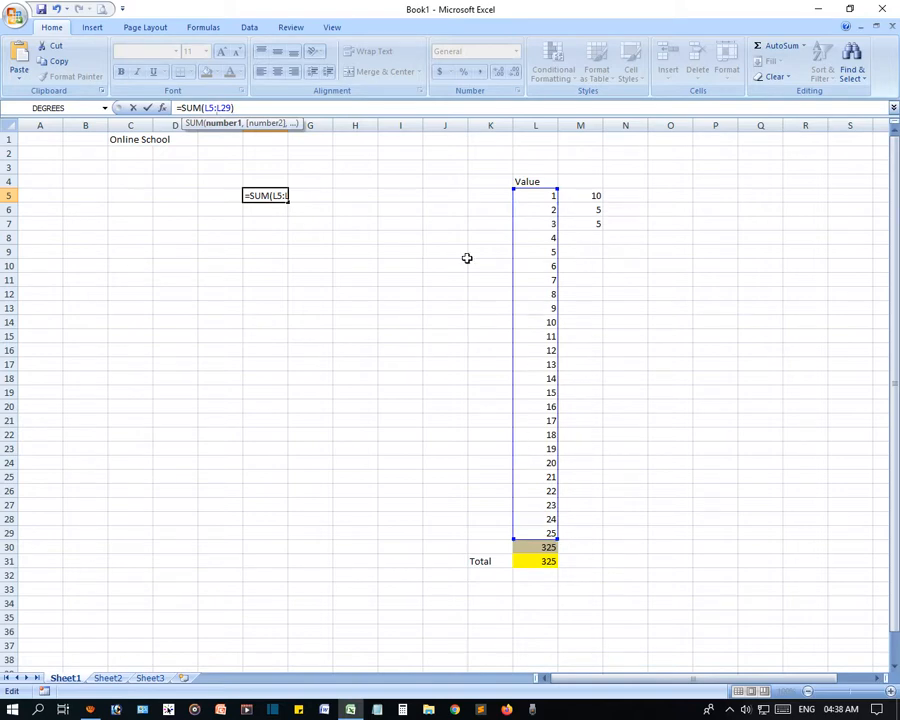
pyautogui.press('Return')
# Label the total by entering Sum in E5 and centre the text horizontally
pyautogui.click(219, 191)
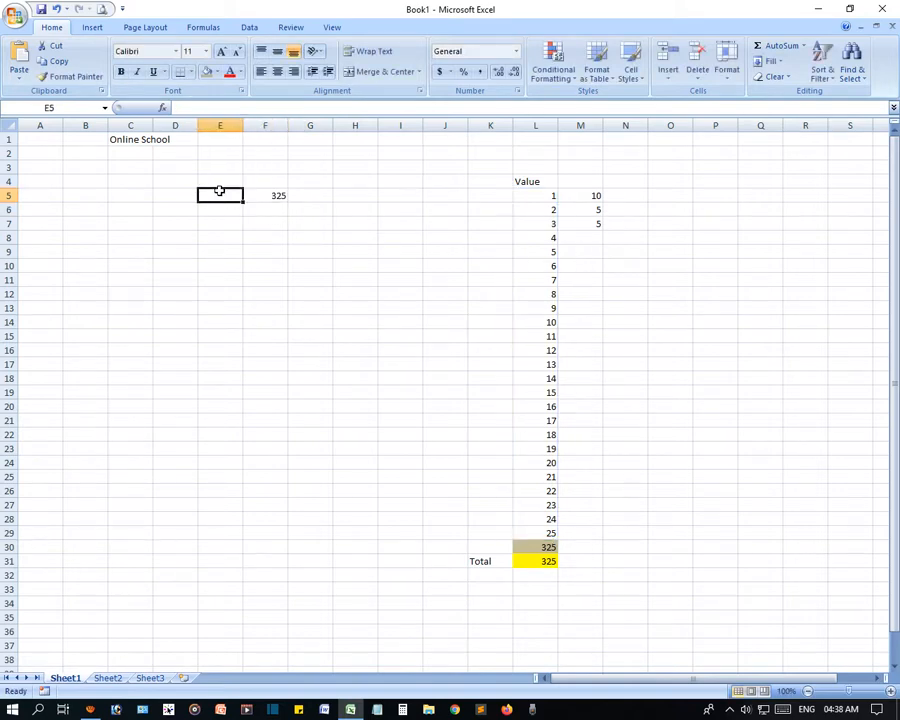
pyautogui.write('Sum')
pyautogui.press('Return')
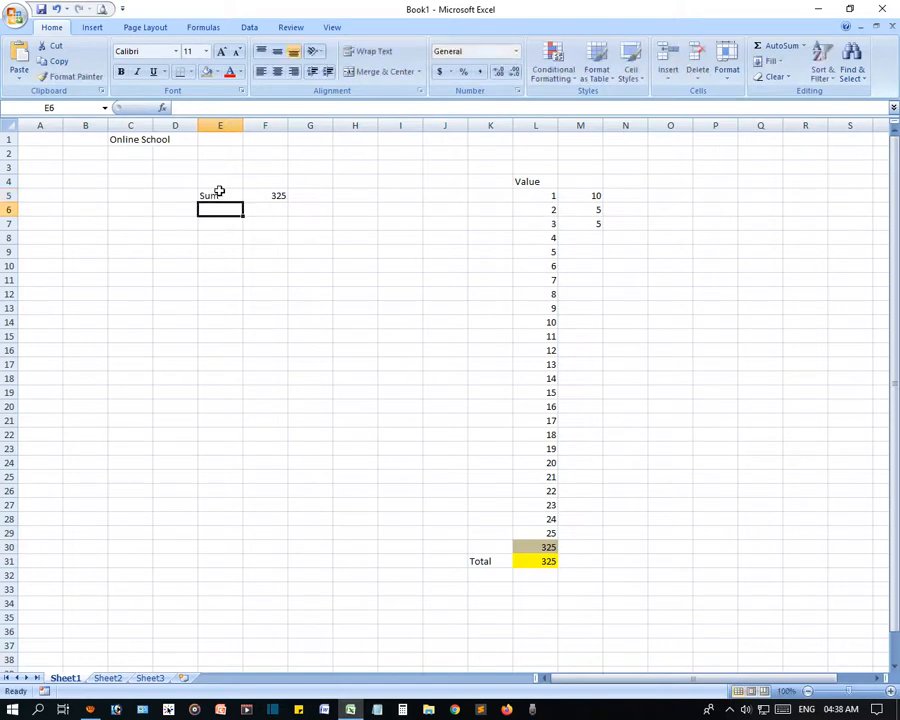
pyautogui.click(219, 193)
pyautogui.click(277, 71)
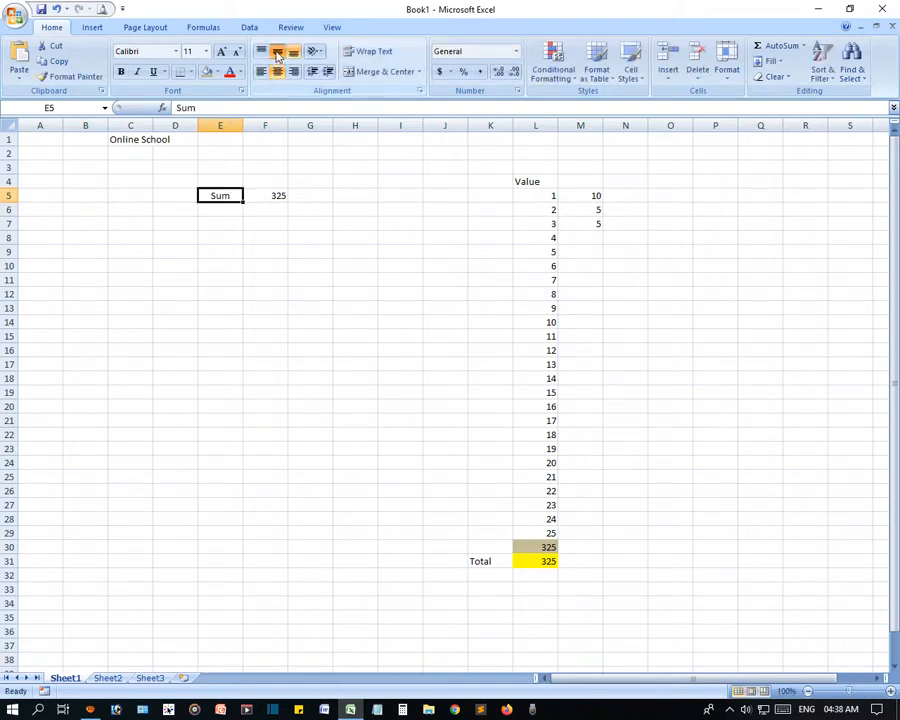
pyautogui.click(293, 297)
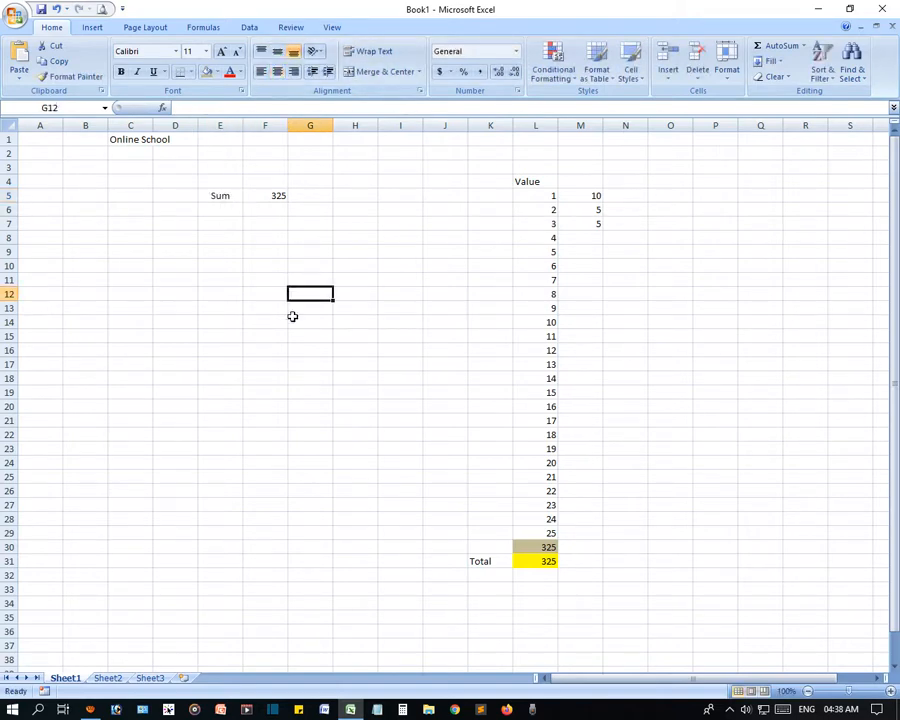
pyautogui.click(322, 362)
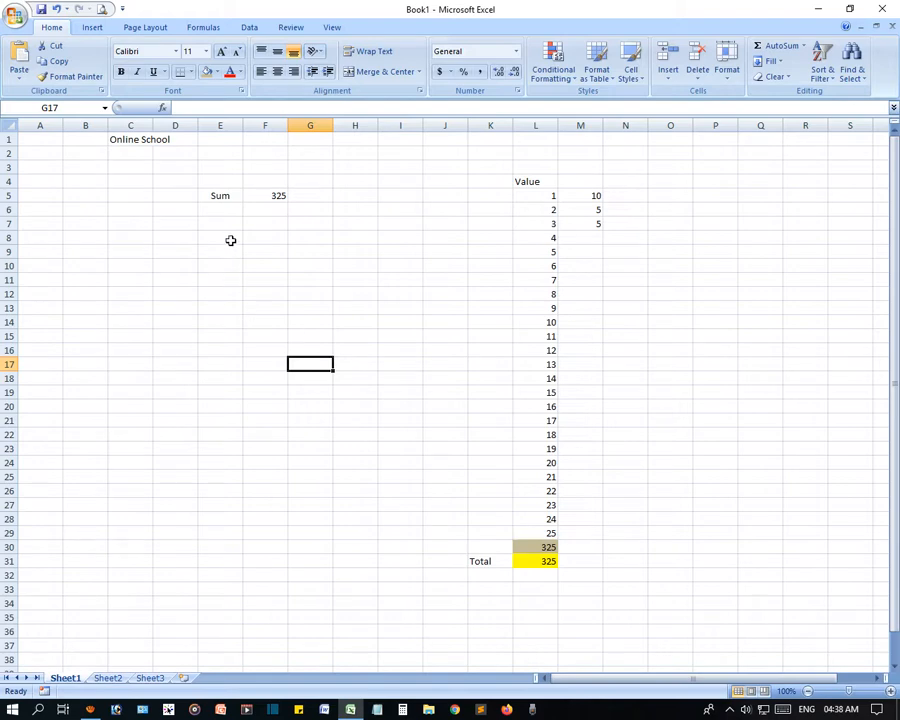
# Enter the label Avg in E6 below Sum and centre the text horizontally
pyautogui.click(221, 207)
pyautogui.write('AVg')
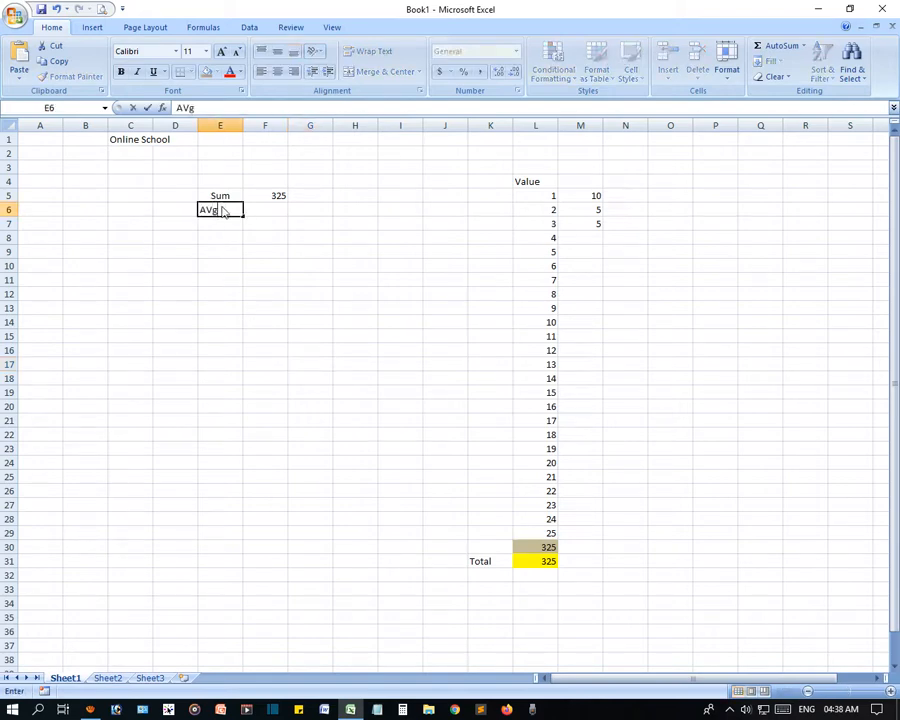
pyautogui.press('BackSpace')
pyautogui.press('BackSpace')
pyautogui.write('ag')
pyautogui.press('Return')
pyautogui.click(222, 207)
pyautogui.press('Right')
pyautogui.press('Right')
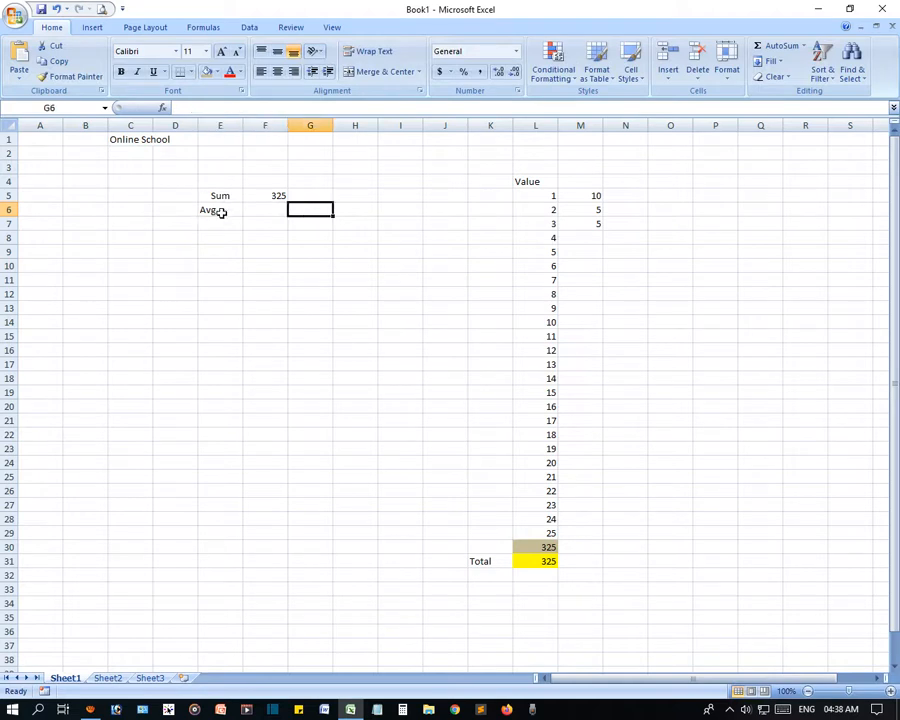
pyautogui.click(222, 212)
pyautogui.click(277, 71)
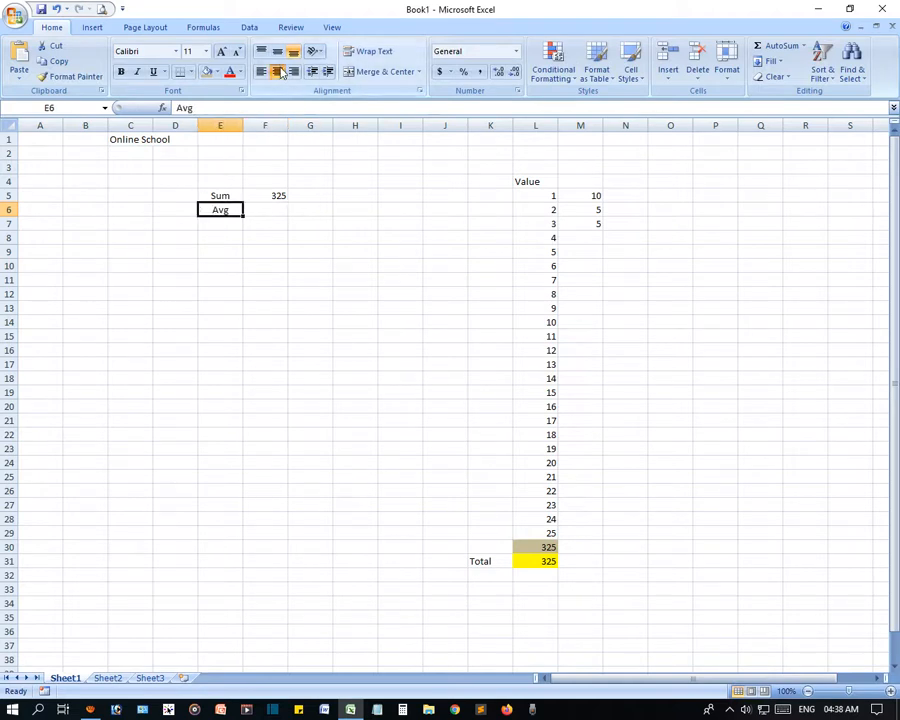
# Delete the extra total in L30 below the value list and remove the cell's fill colour
pyautogui.click(272, 213)
pyautogui.click(538, 183)
pyautogui.moveTo(540, 195); pyautogui.dragTo(542, 526)
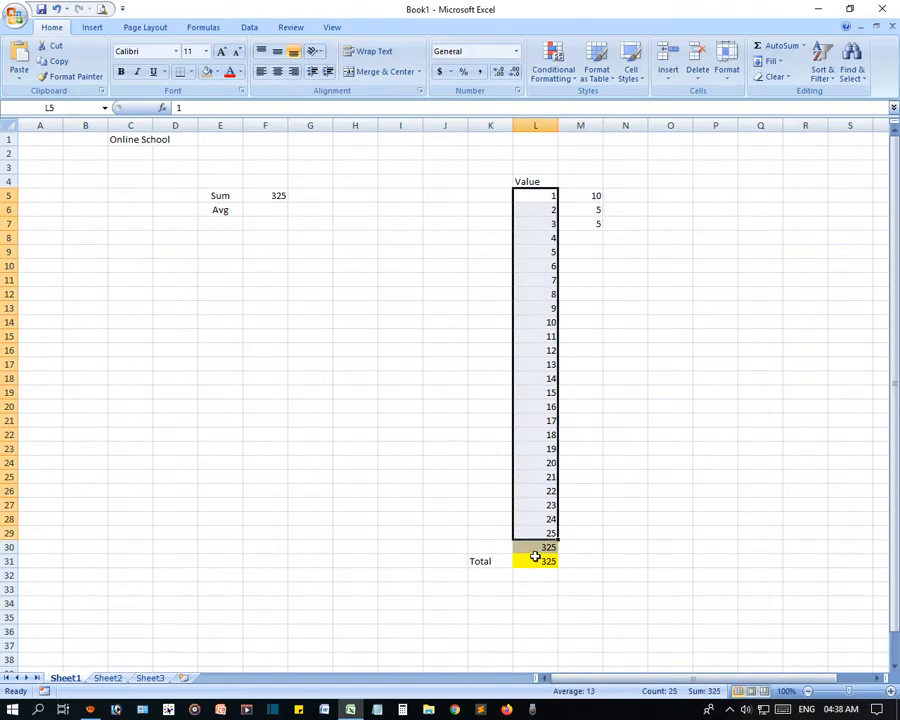
pyautogui.click(532, 547)
pyautogui.press('Delete')
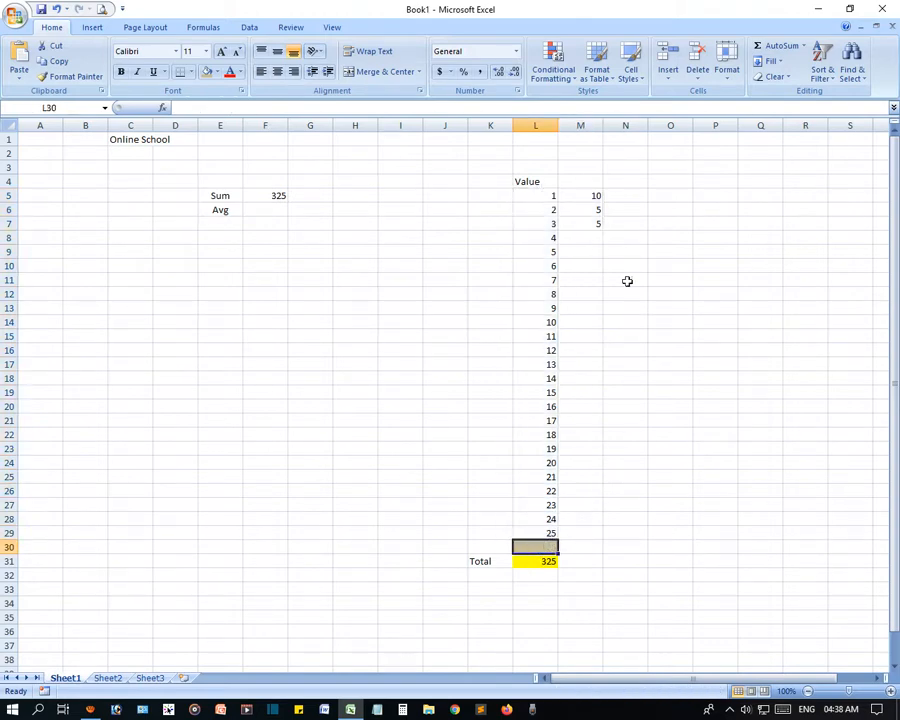
pyautogui.click(213, 75)
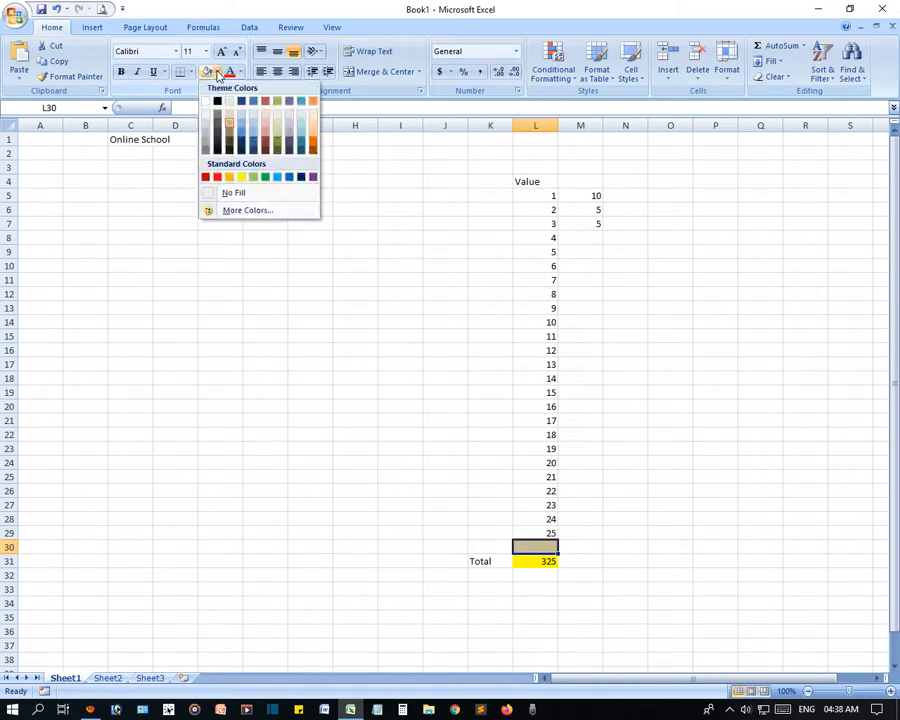
pyautogui.click(235, 193)
pyautogui.click(660, 530)
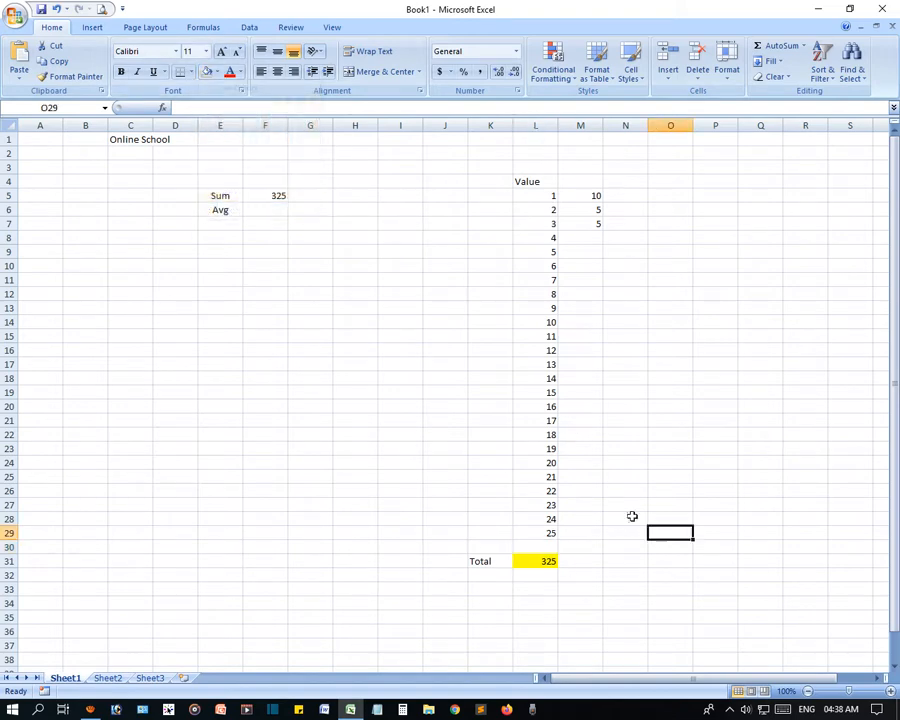
# Calculate the average of the values in L5:L29 in F6 with the built-in Average function
pyautogui.moveTo(548, 198); pyautogui.dragTo(545, 529)
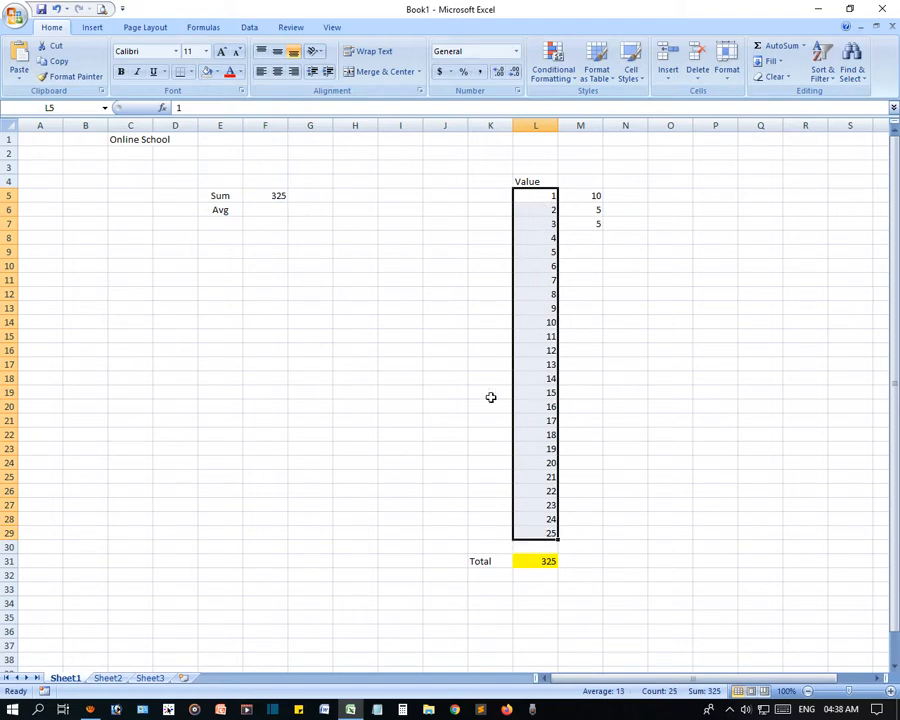
pyautogui.click(273, 208)
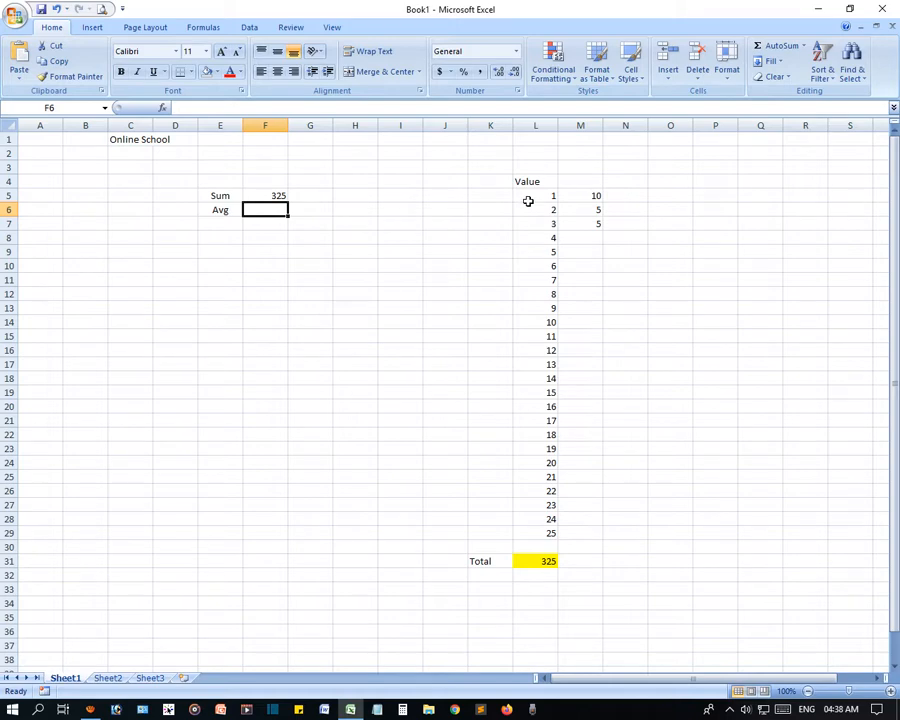
pyautogui.click(803, 50)
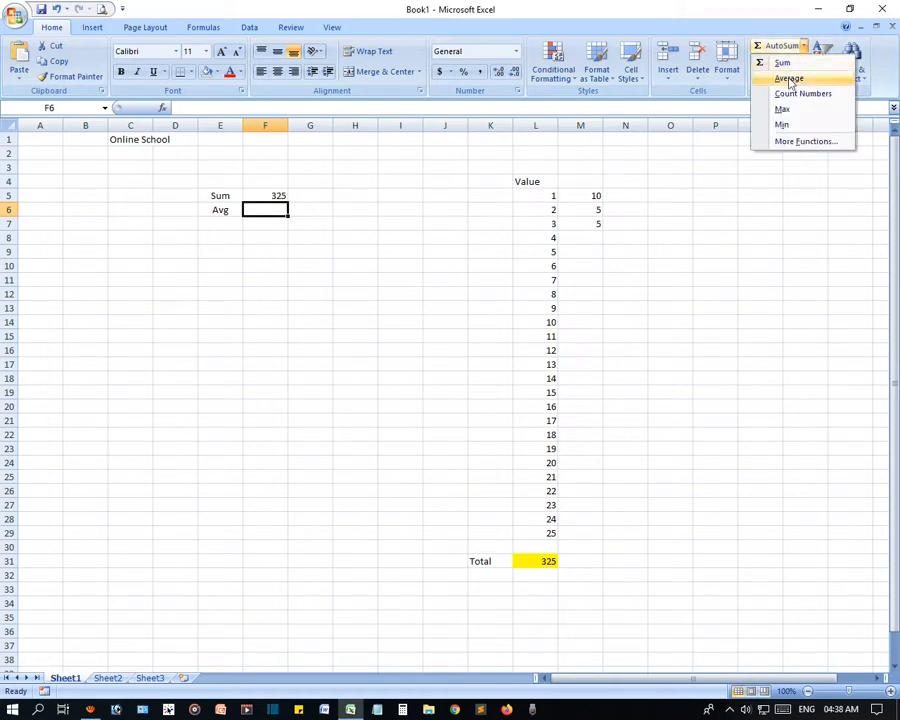
pyautogui.click(786, 79)
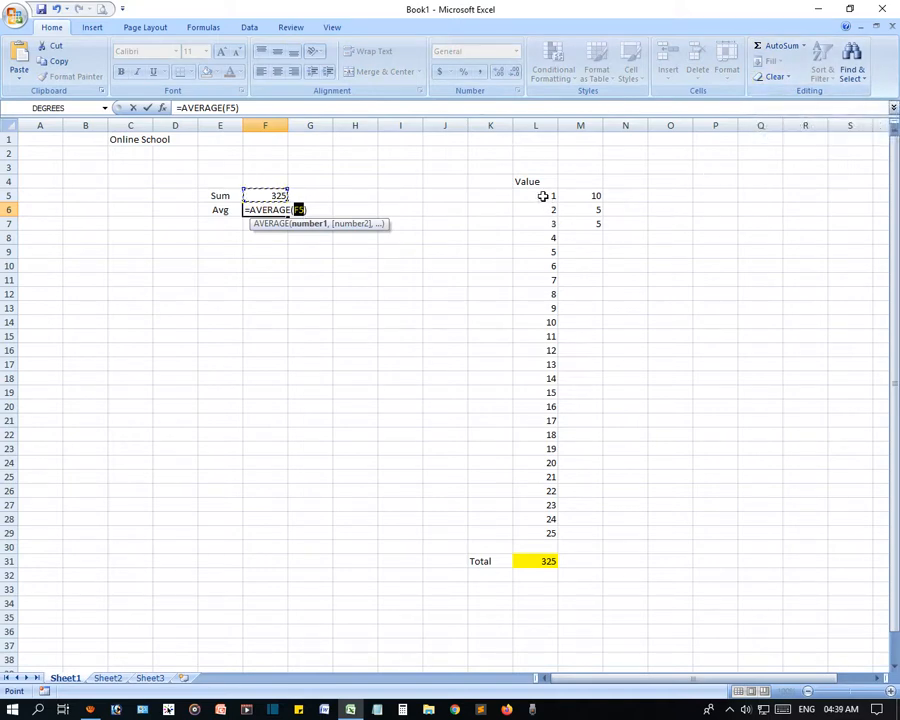
pyautogui.moveTo(543, 196); pyautogui.dragTo(536, 530)
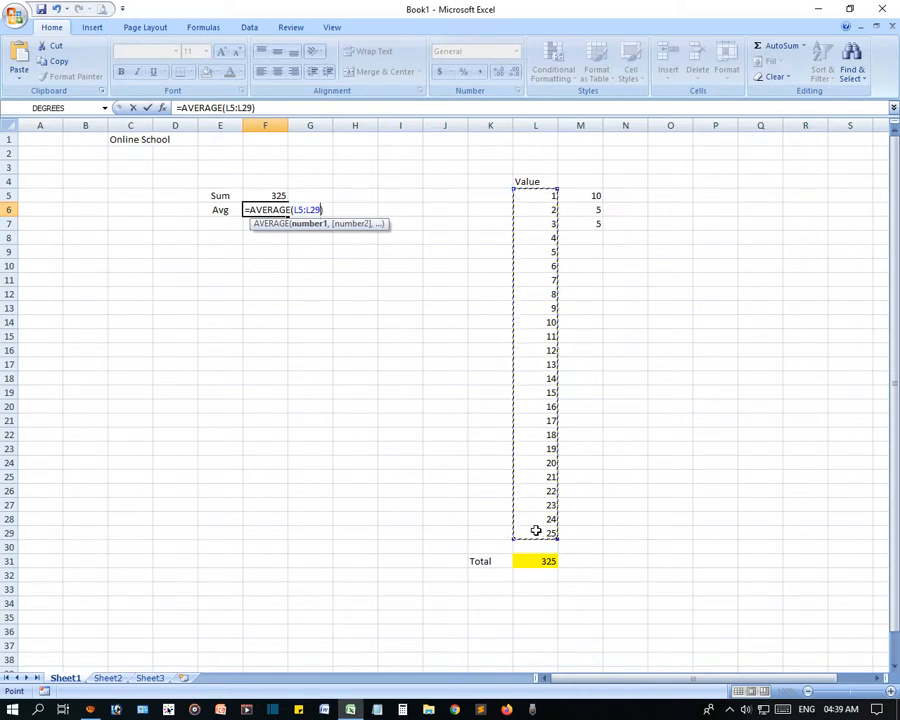
pyautogui.press('Return')
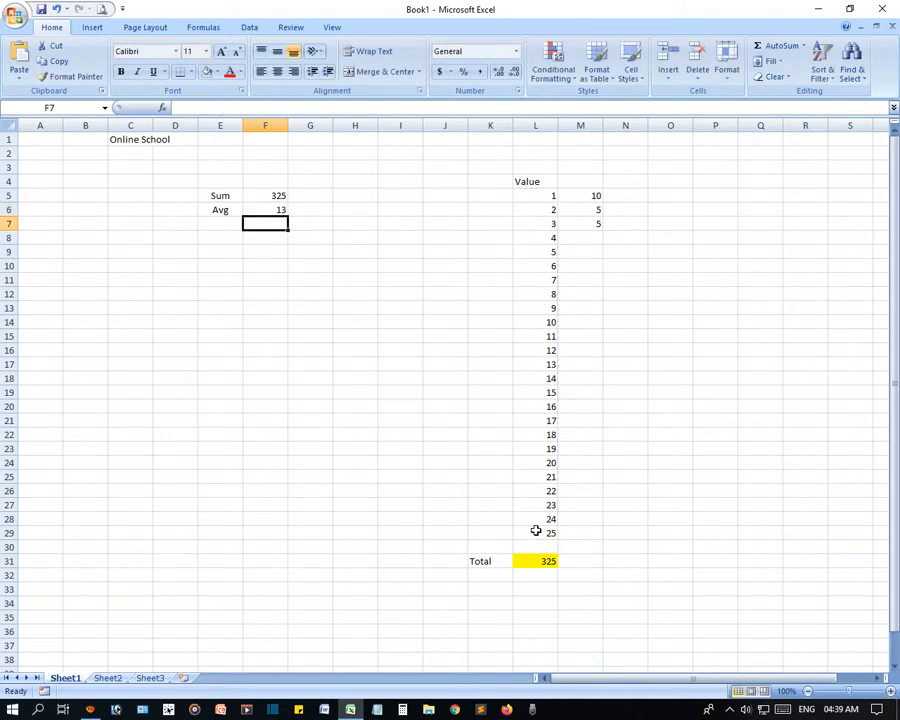
pyautogui.click(263, 211)
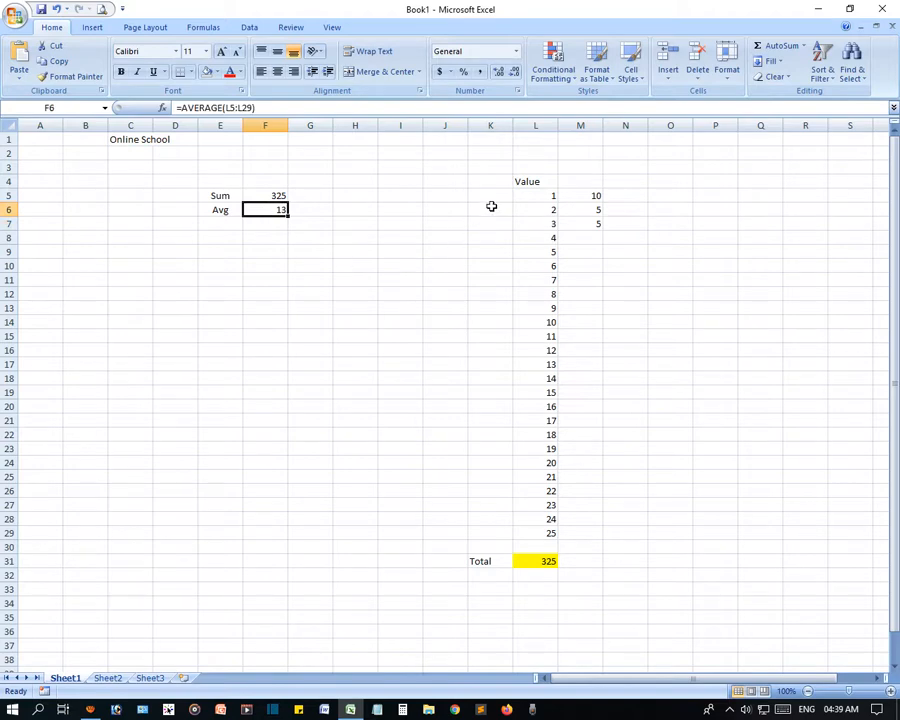
pyautogui.moveTo(529, 194); pyautogui.dragTo(524, 535)
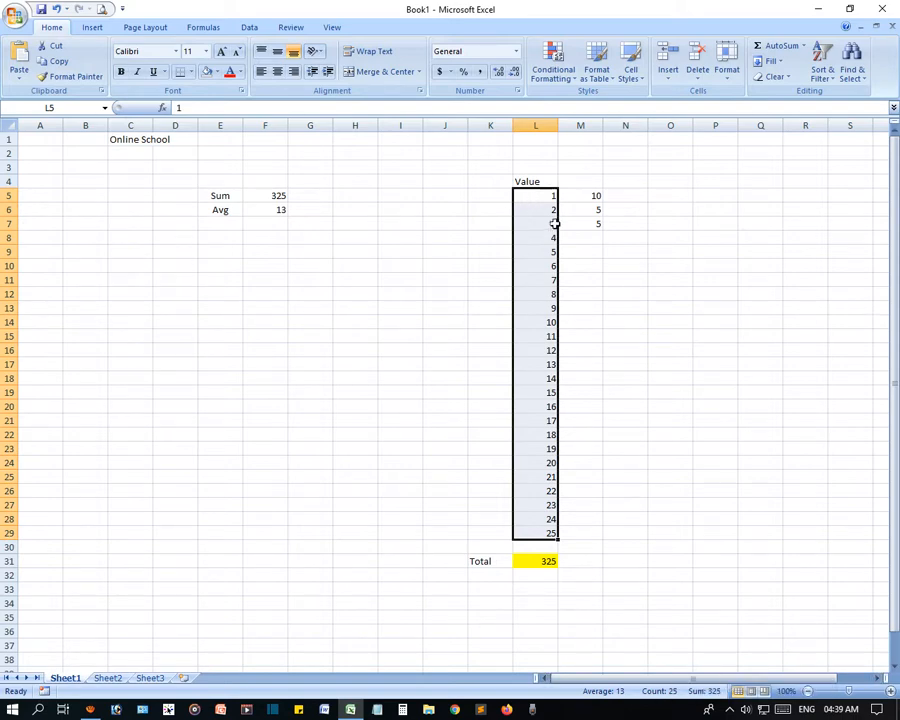
pyautogui.click(274, 209)
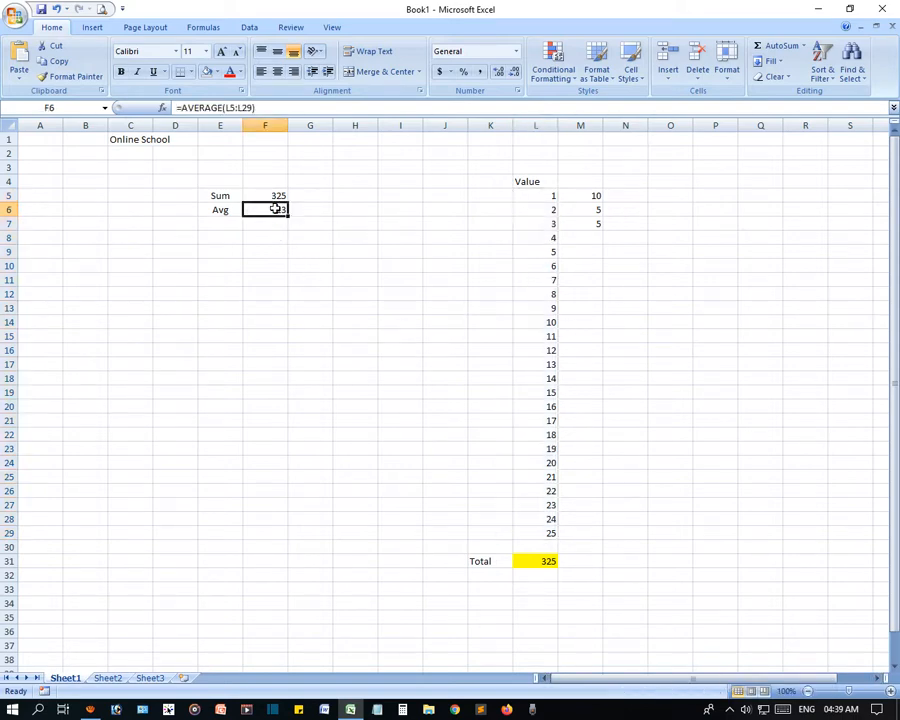
pyautogui.moveTo(545, 202); pyautogui.dragTo(549, 535)
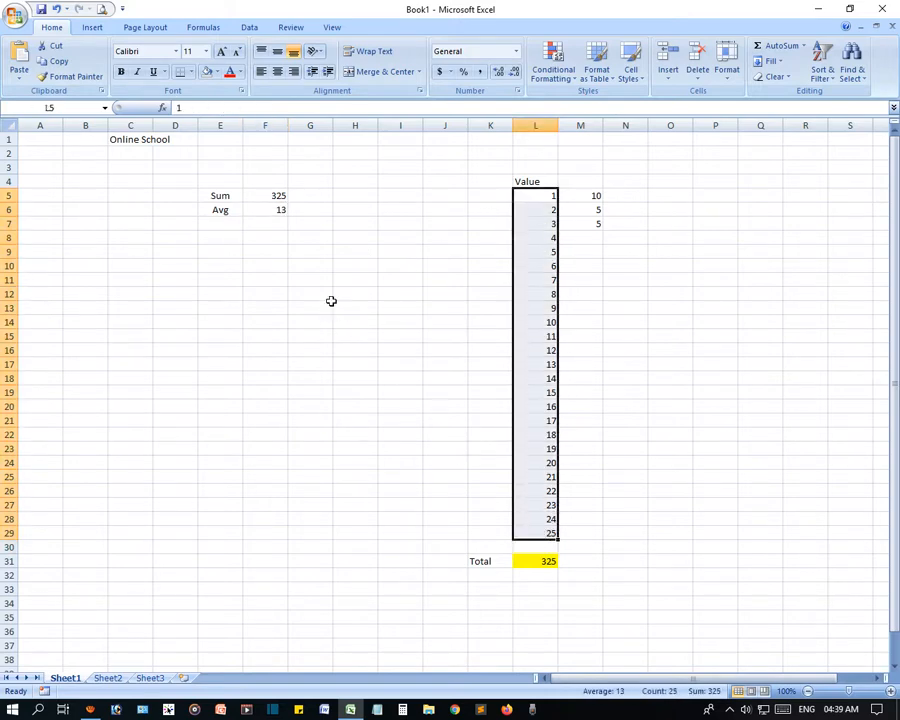
pyautogui.click(272, 213)
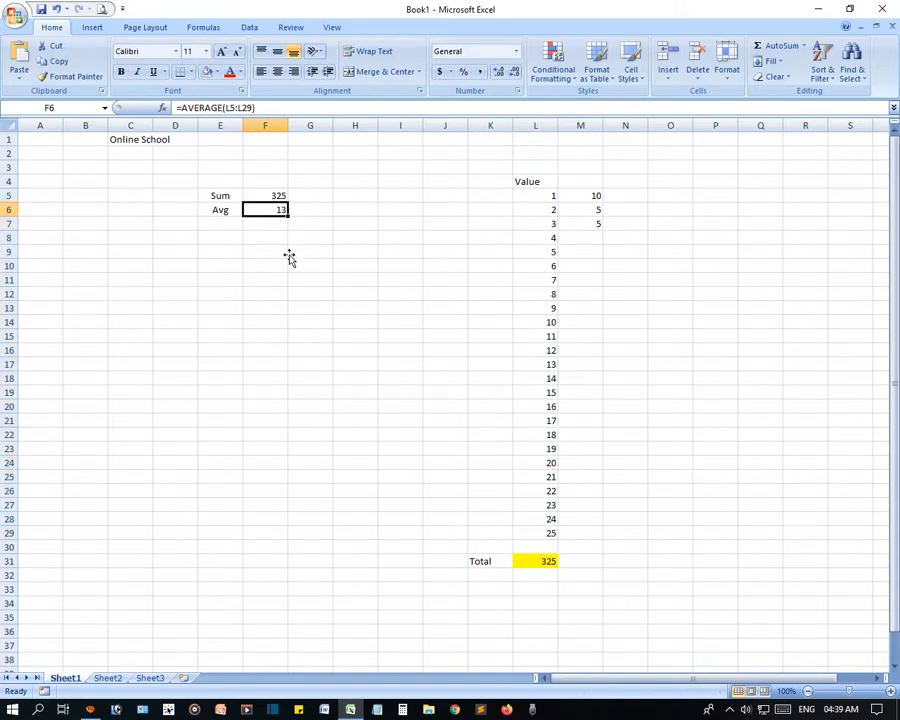
pyautogui.click(363, 383)
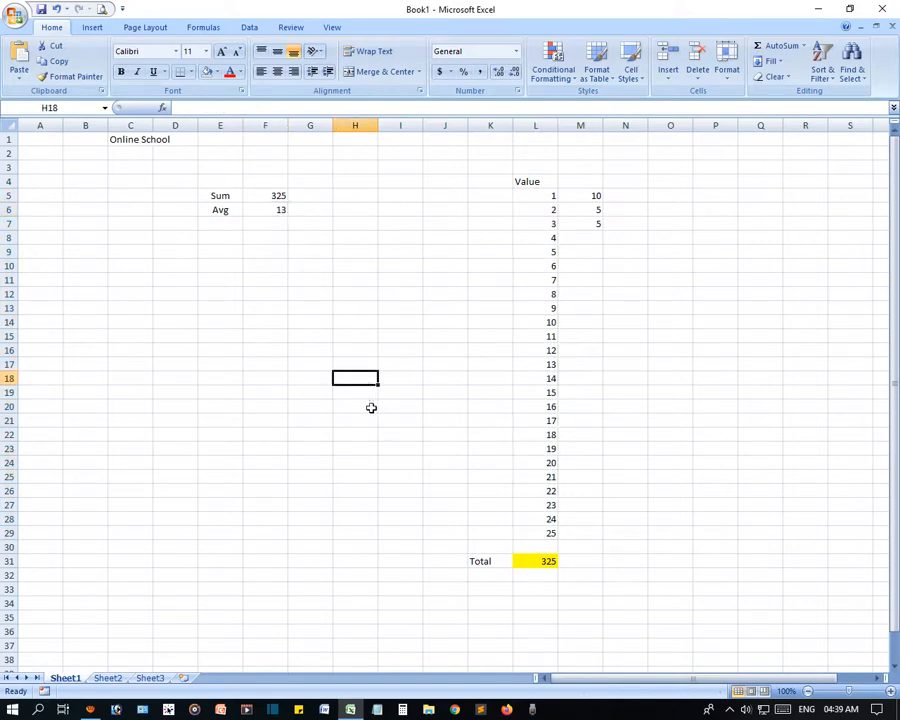
# Enter the formula =SUM(L5:L29) in E15 to total the value list again
pyautogui.click(224, 331)
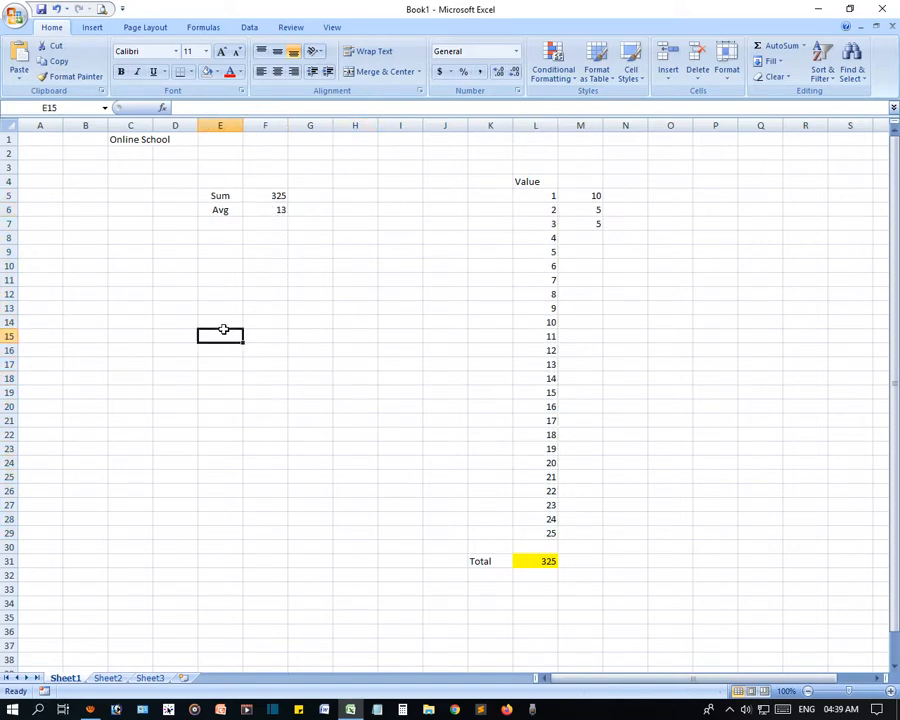
pyautogui.write('=')
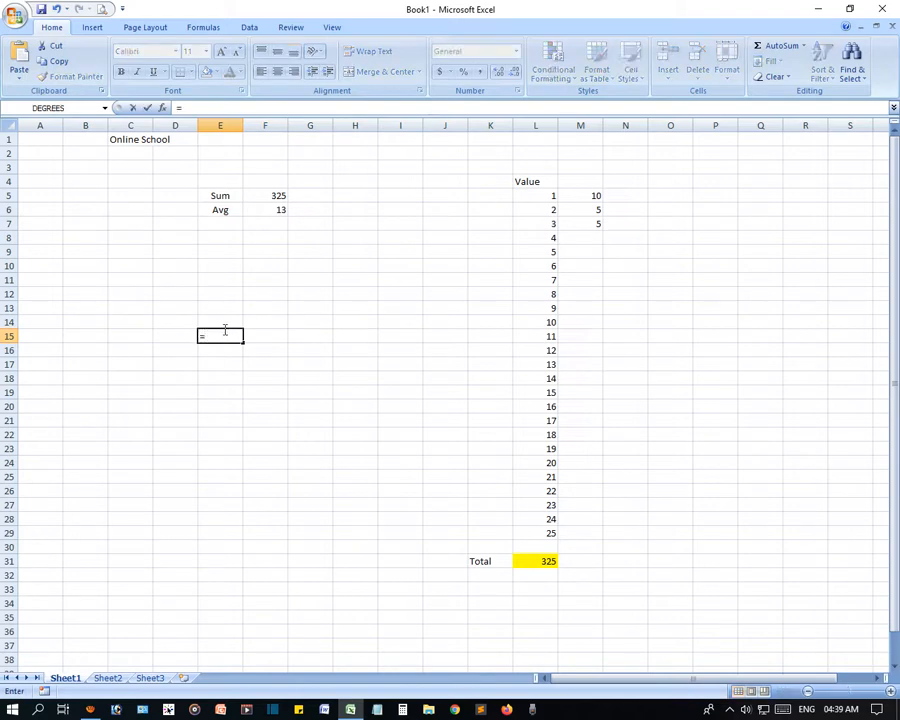
pyautogui.write('su')
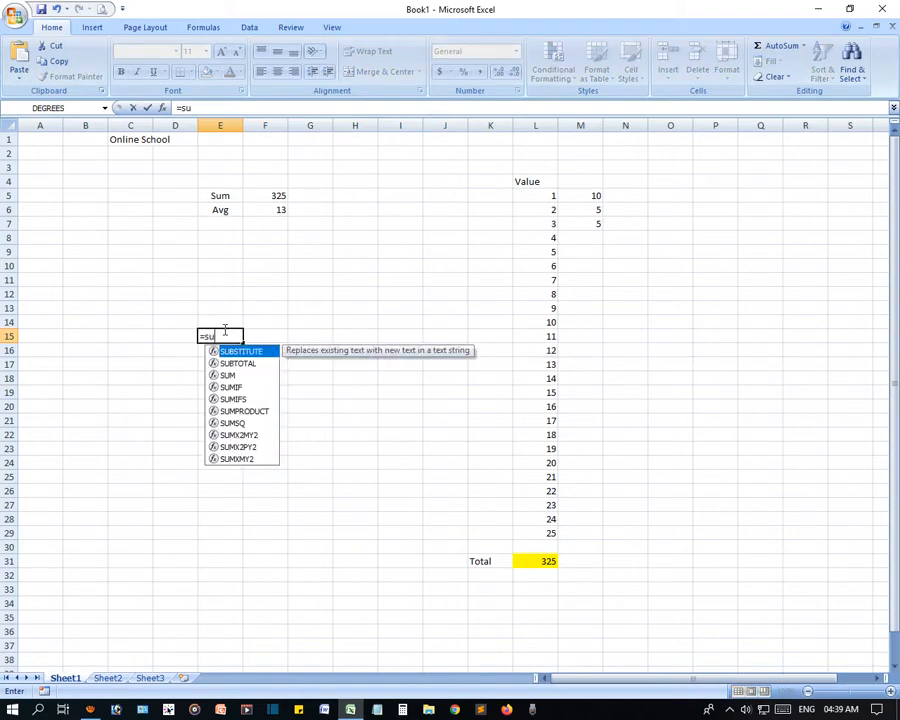
pyautogui.write('m(')
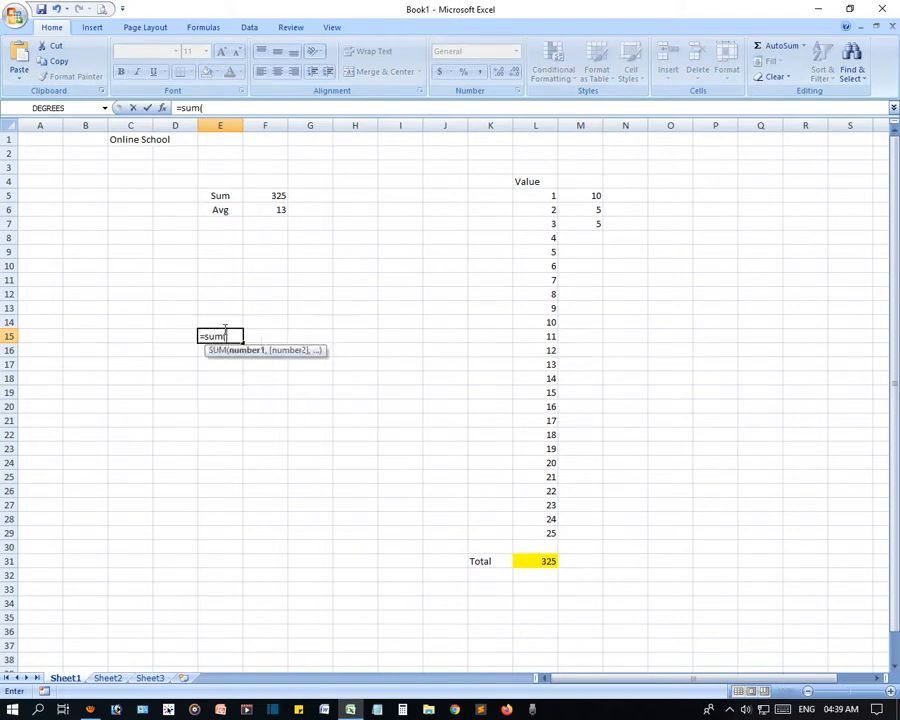
pyautogui.moveTo(528, 195); pyautogui.dragTo(541, 533)
pyautogui.write(')')
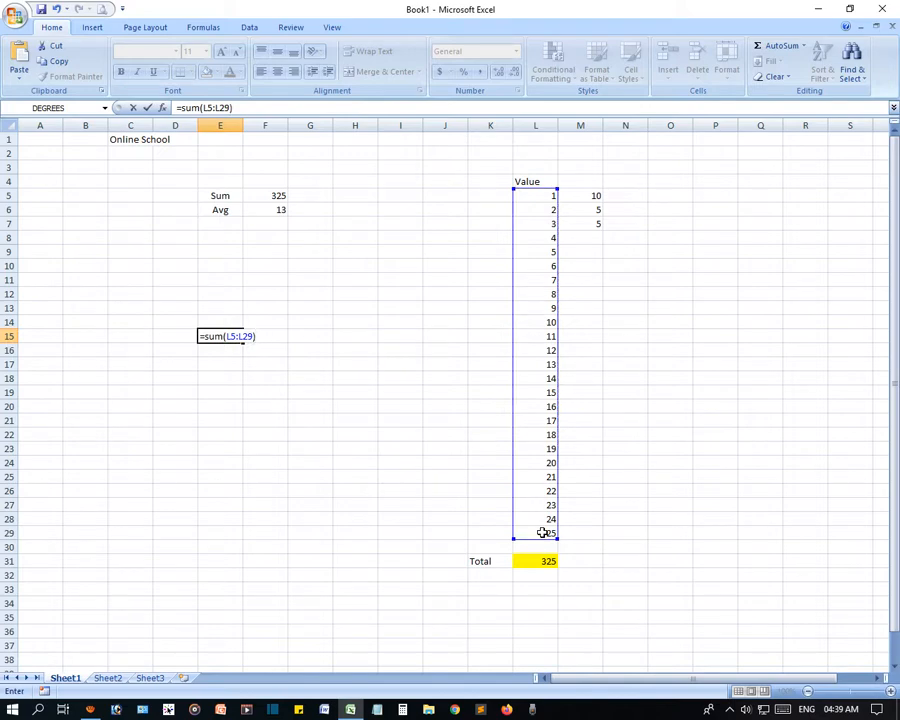
pyautogui.press('Return')
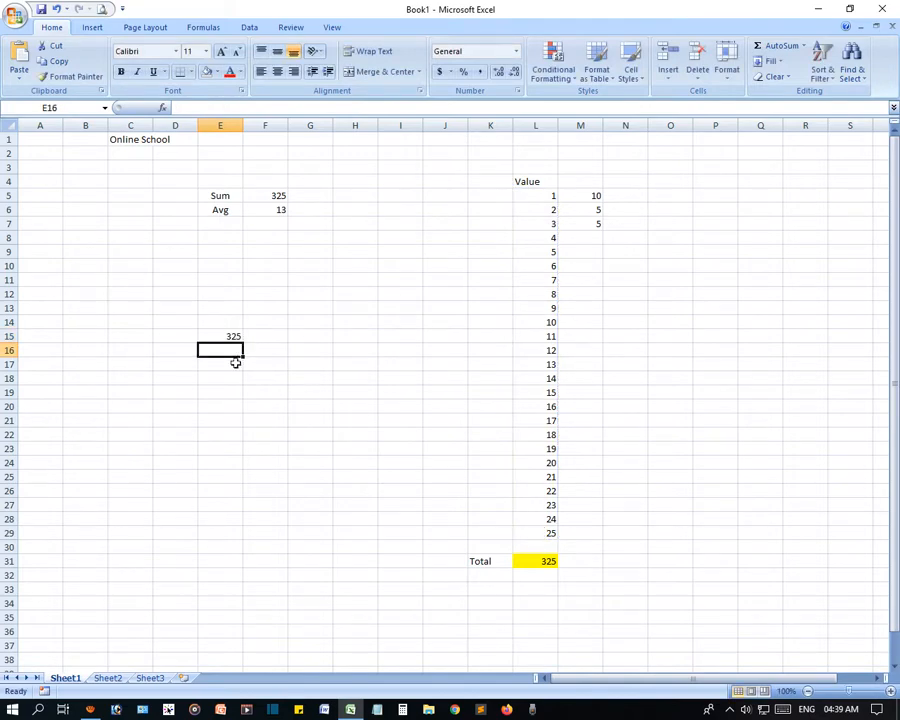
# Examine the SUM formula in E15 against the range L5:L29 that it totals
pyautogui.click(213, 331)
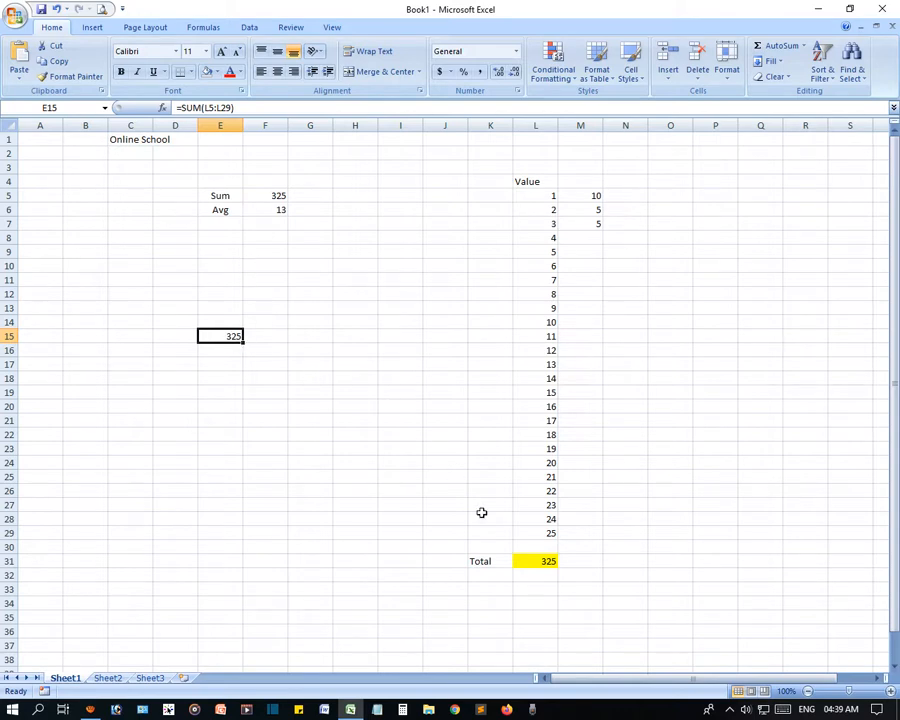
pyautogui.click(533, 537)
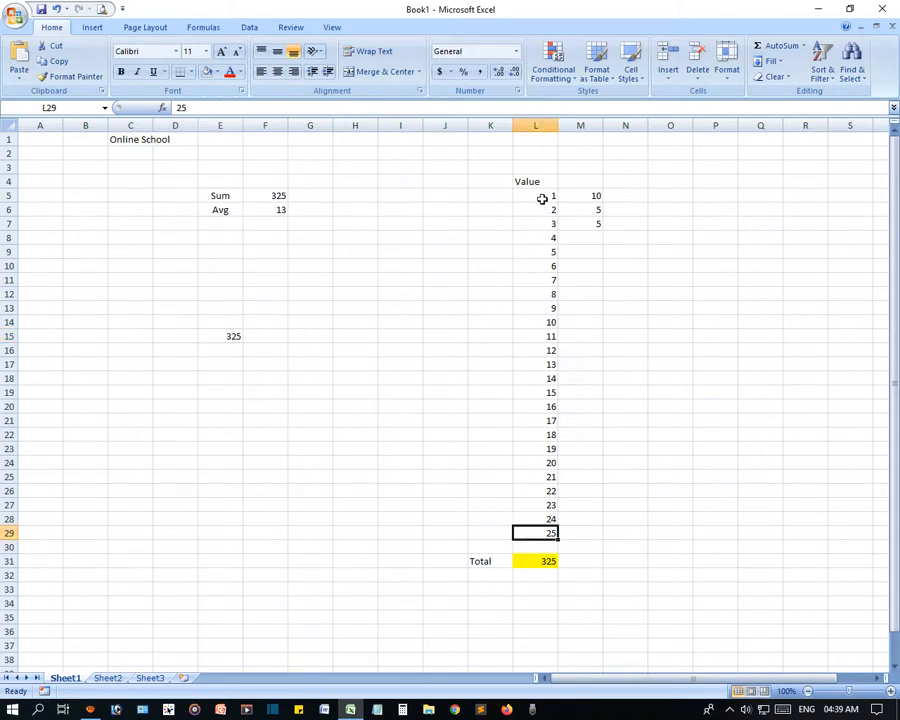
pyautogui.moveTo(541, 196); pyautogui.dragTo(542, 531)
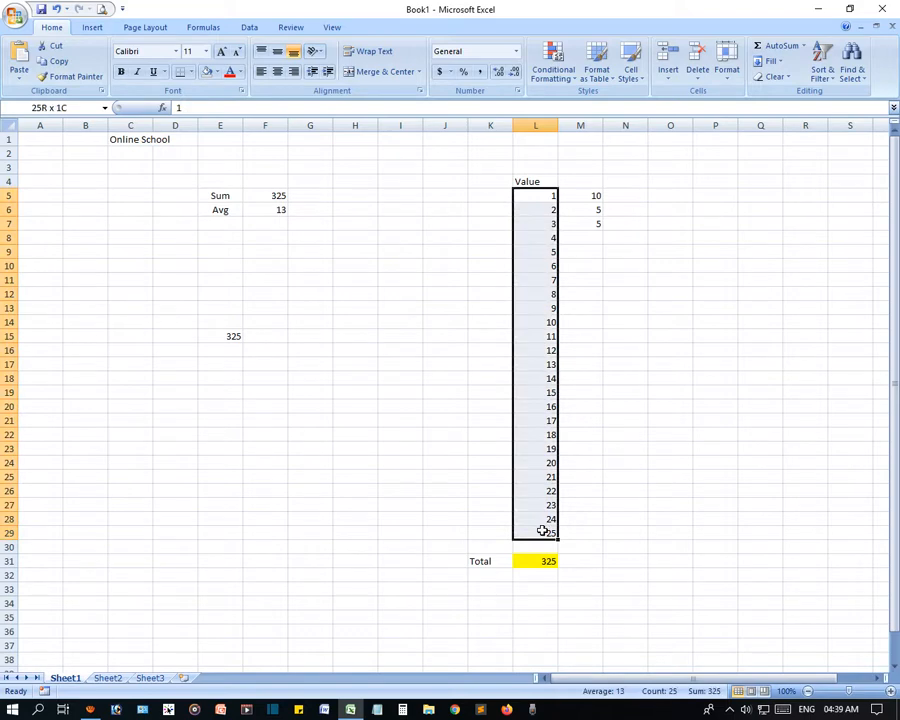
pyautogui.click(233, 335)
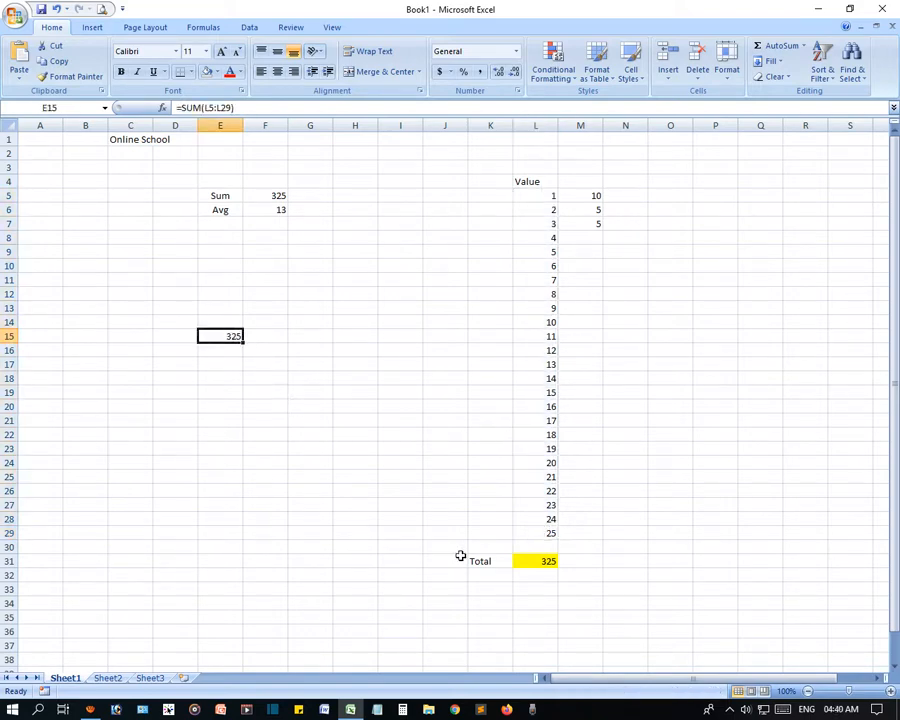
pyautogui.click(542, 532)
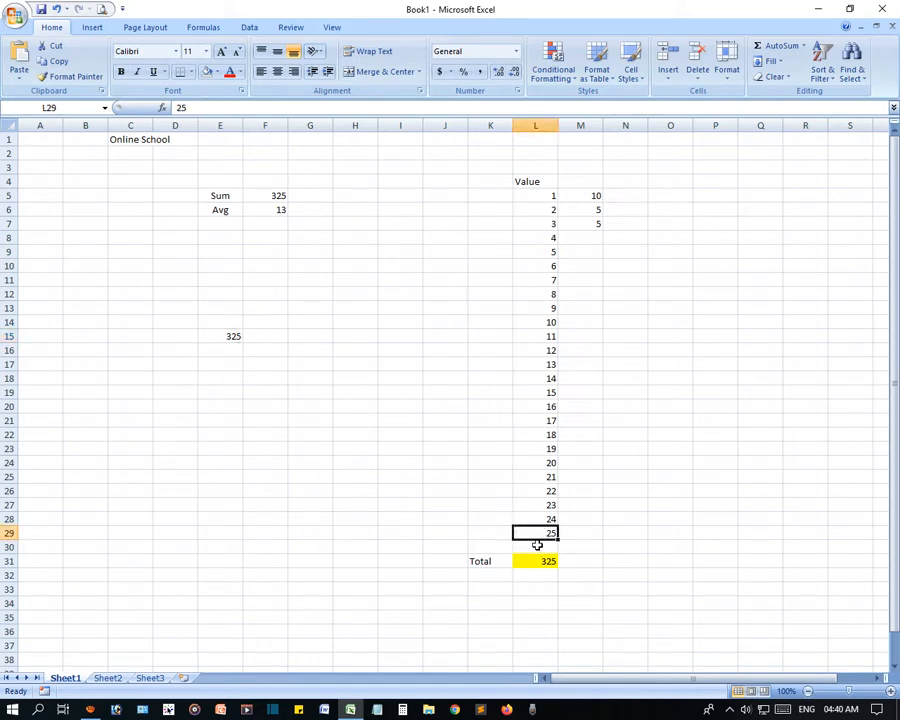
pyautogui.moveTo(537, 531); pyautogui.dragTo(546, 200)
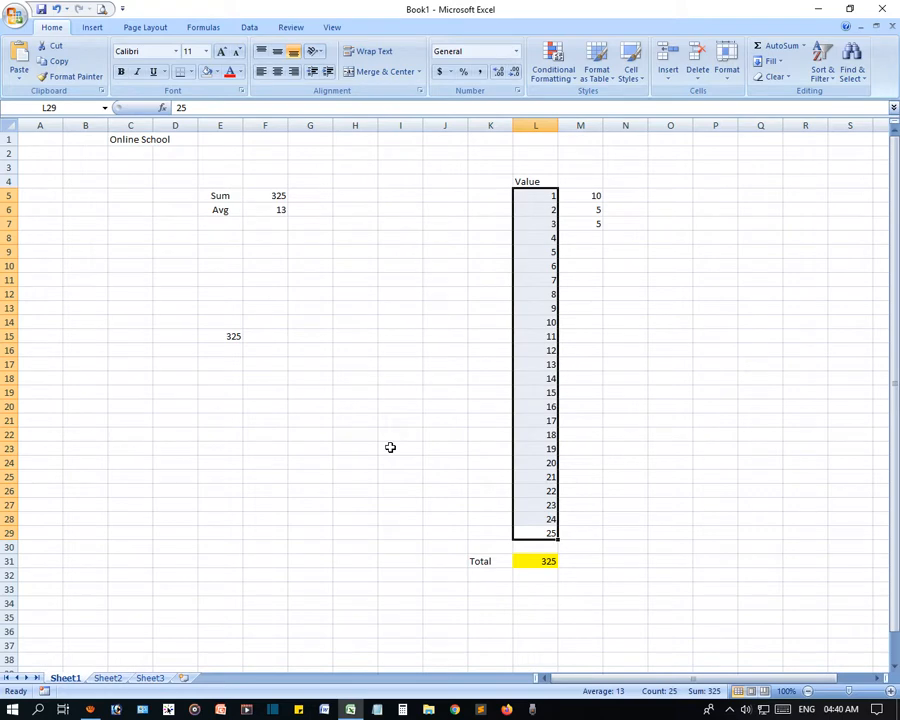
pyautogui.click(231, 334)
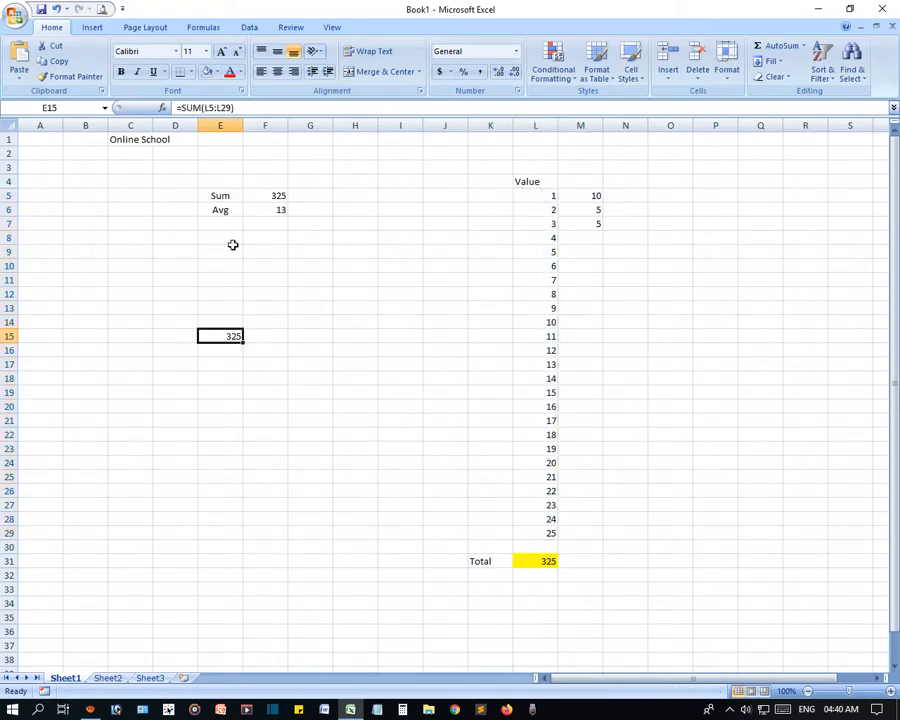
pyautogui.click(311, 435)
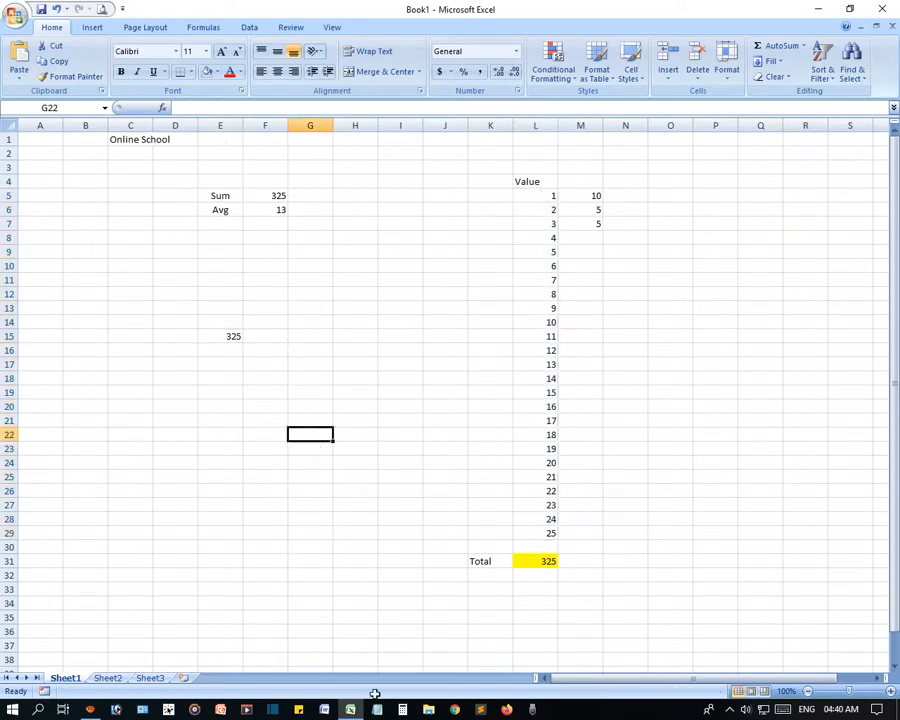
pyautogui.press('Up')
pyautogui.press('Up')
pyautogui.press('Up')
pyautogui.press('Up')
pyautogui.press('Up')
pyautogui.press('Right')
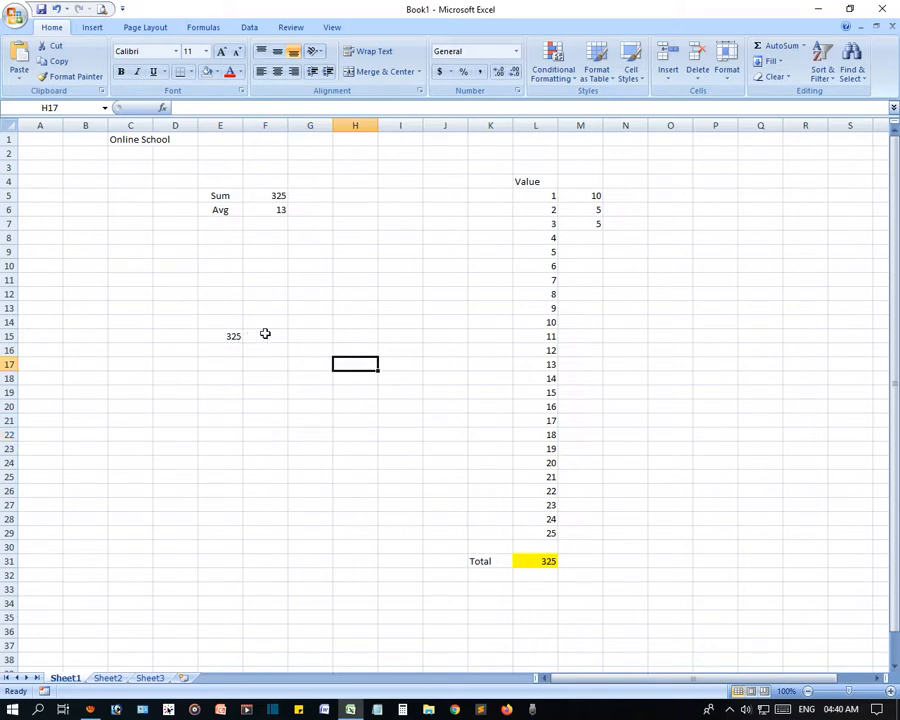
# Enter the formula =SUM(E15/25) in E17 to work out the average manually from the total
pyautogui.click(213, 366)
pyautogui.write('=su')
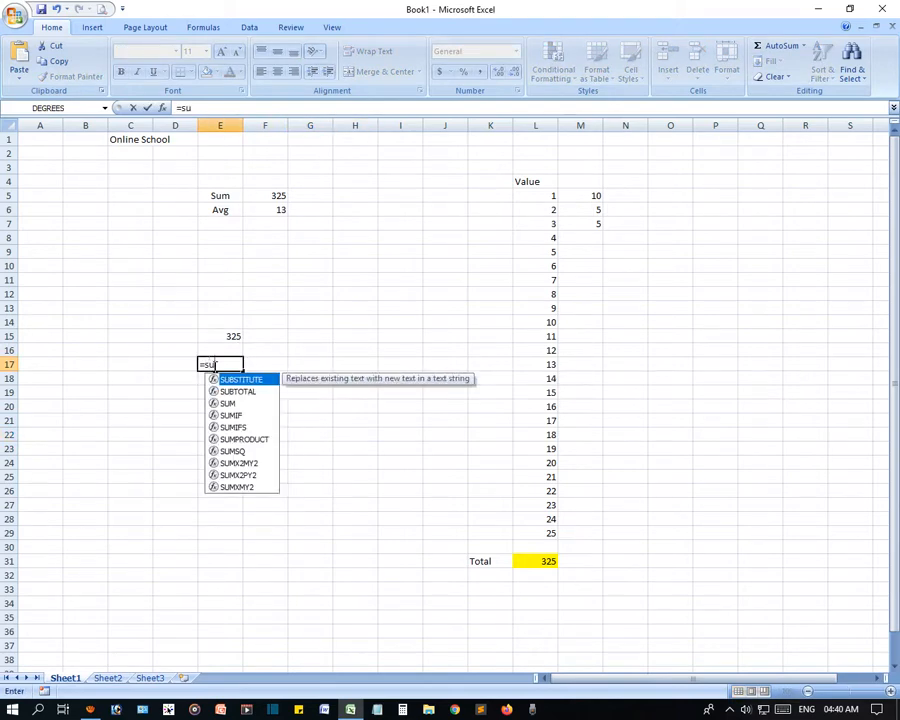
pyautogui.write('m(')
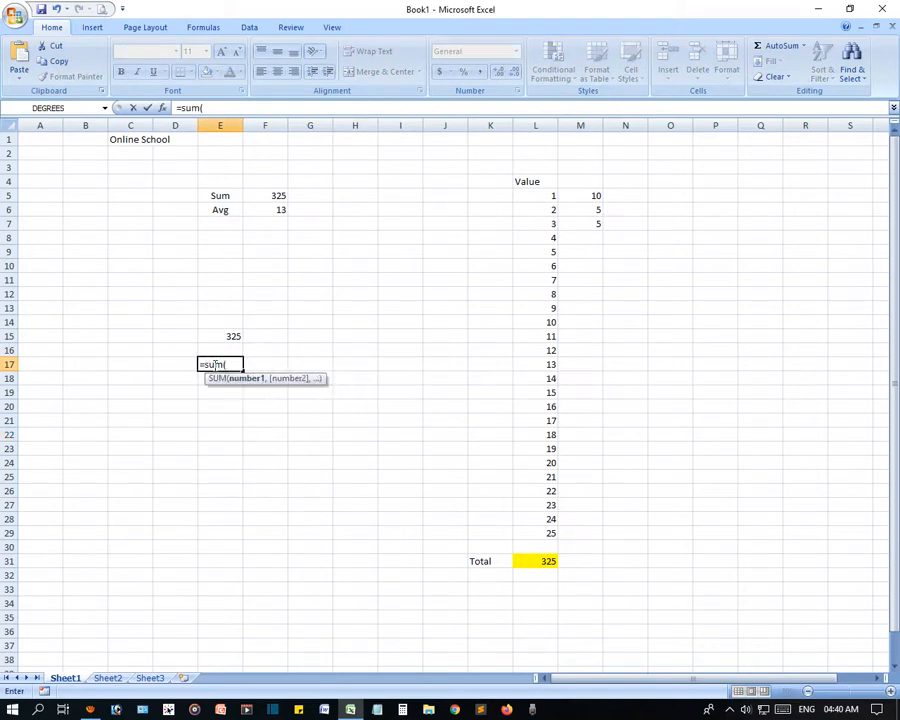
pyautogui.click(221, 337)
pyautogui.write('/25')
pyautogui.press('Return')
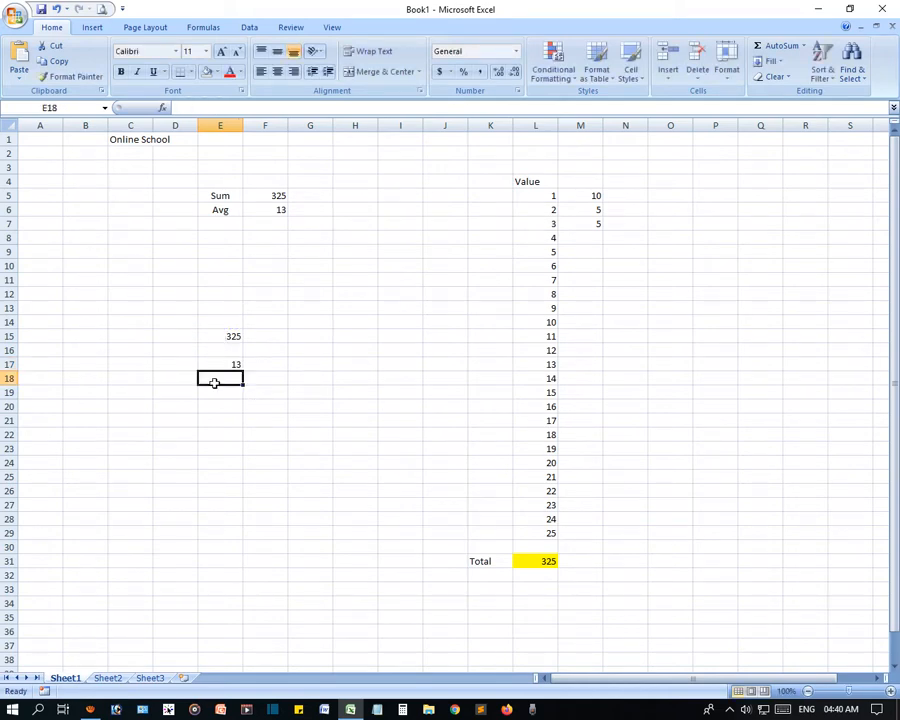
pyautogui.click(222, 359)
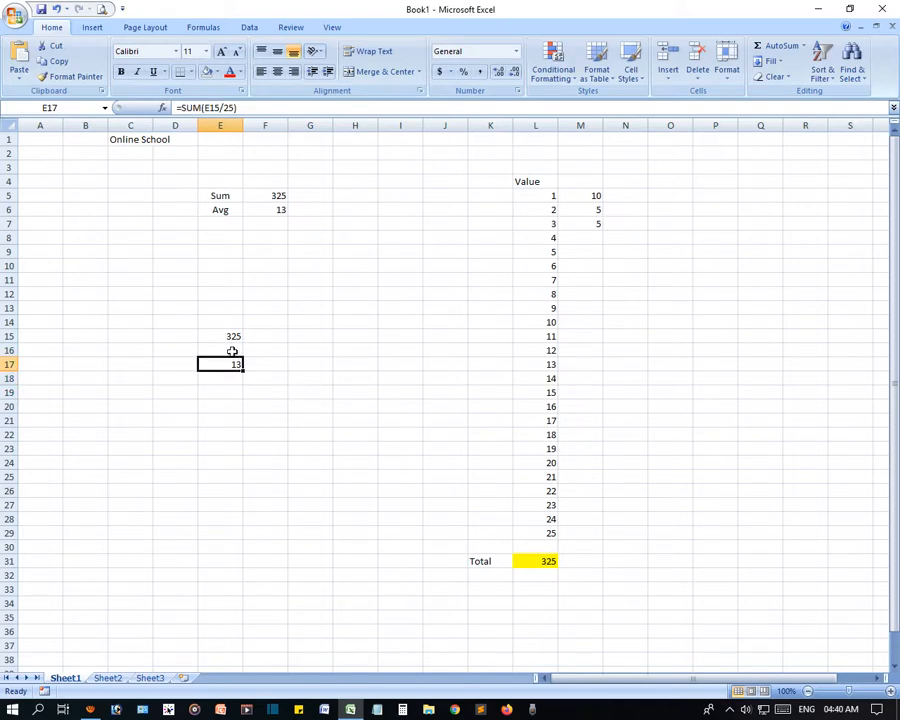
# Review the formulas in E15, E17 and F6 against the value range L5:L29 to compare both ways of averaging
pyautogui.click(230, 337)
pyautogui.click(219, 362)
pyautogui.click(226, 339)
pyautogui.moveTo(540, 201); pyautogui.dragTo(526, 532)
pyautogui.click(266, 386)
pyautogui.click(222, 362)
pyautogui.moveTo(538, 191); pyautogui.dragTo(538, 526)
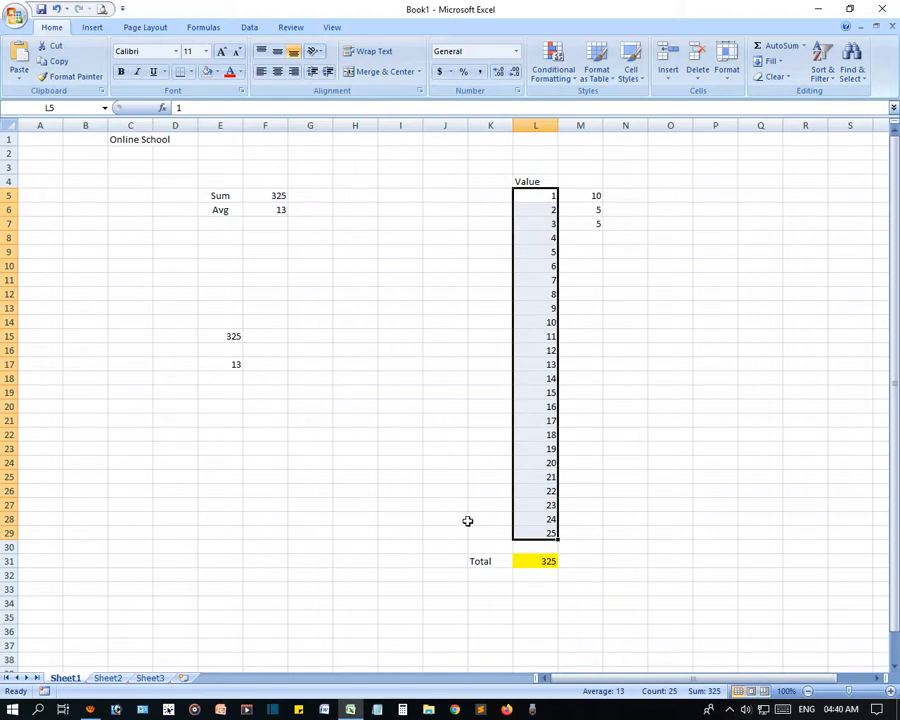
pyautogui.click(224, 336)
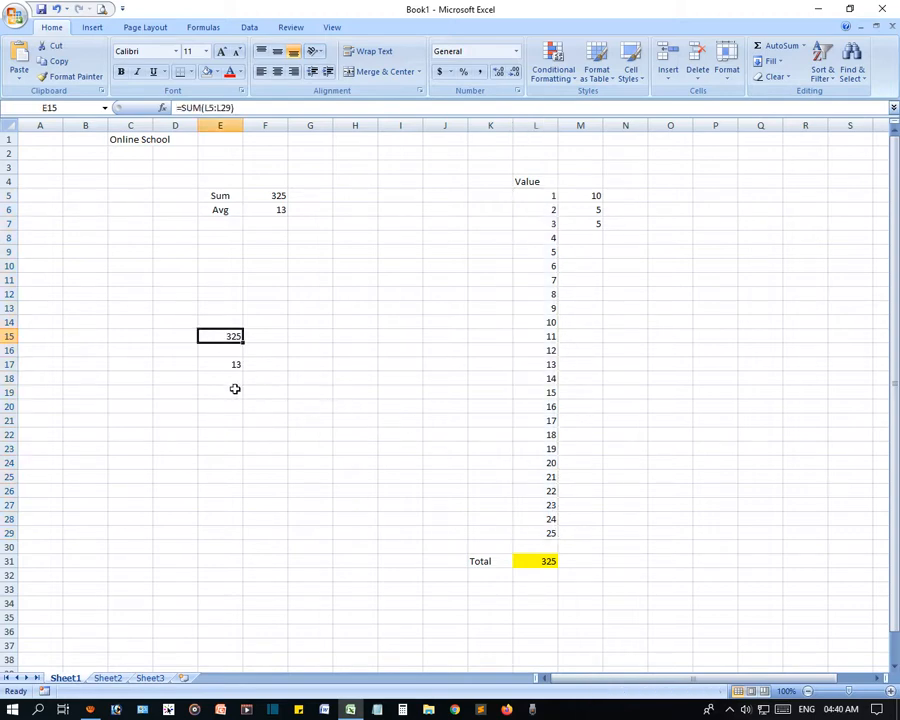
pyautogui.click(536, 195)
pyautogui.click(217, 337)
pyautogui.moveTo(536, 195); pyautogui.dragTo(526, 530)
pyautogui.click(237, 363)
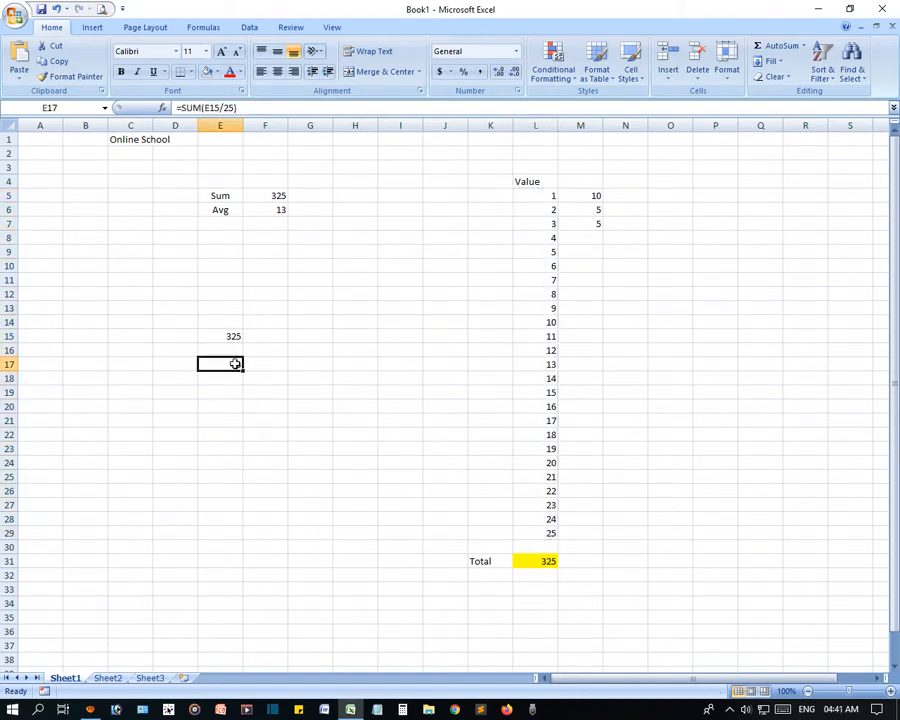
pyautogui.click(277, 210)
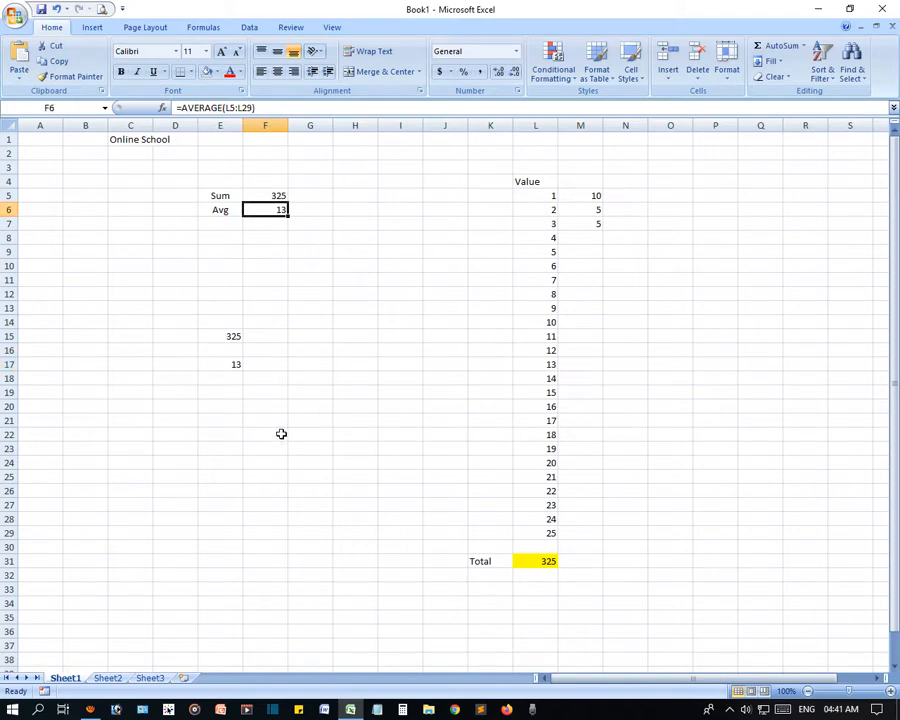
# Clear the manual total and average calculations from the range D11:F22
pyautogui.moveTo(281, 434); pyautogui.dragTo(152, 282)
pyautogui.press('Delete')
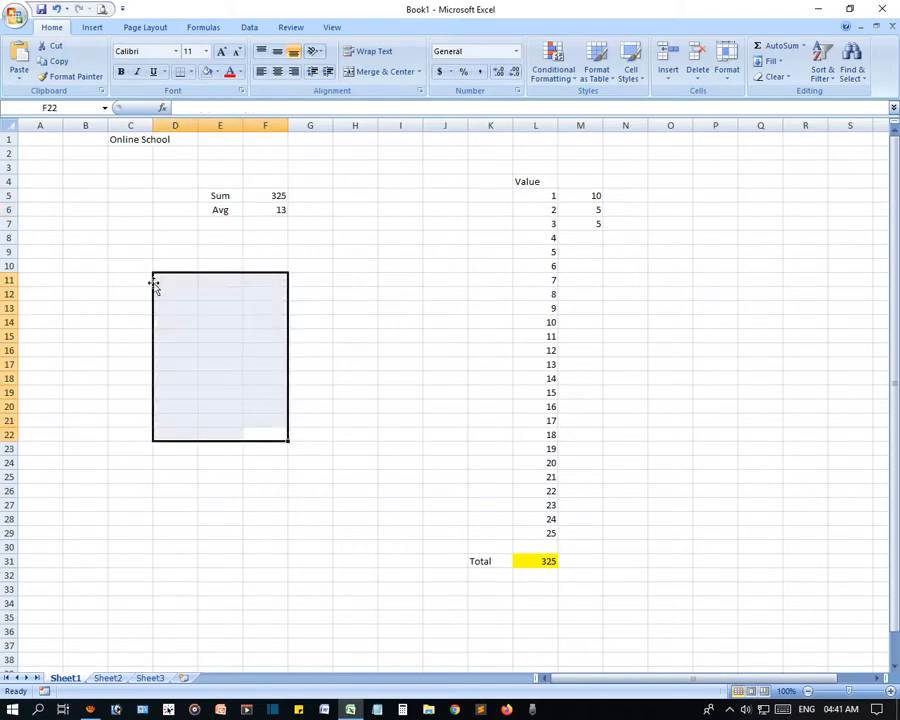
pyautogui.click(370, 284)
pyautogui.click(213, 221)
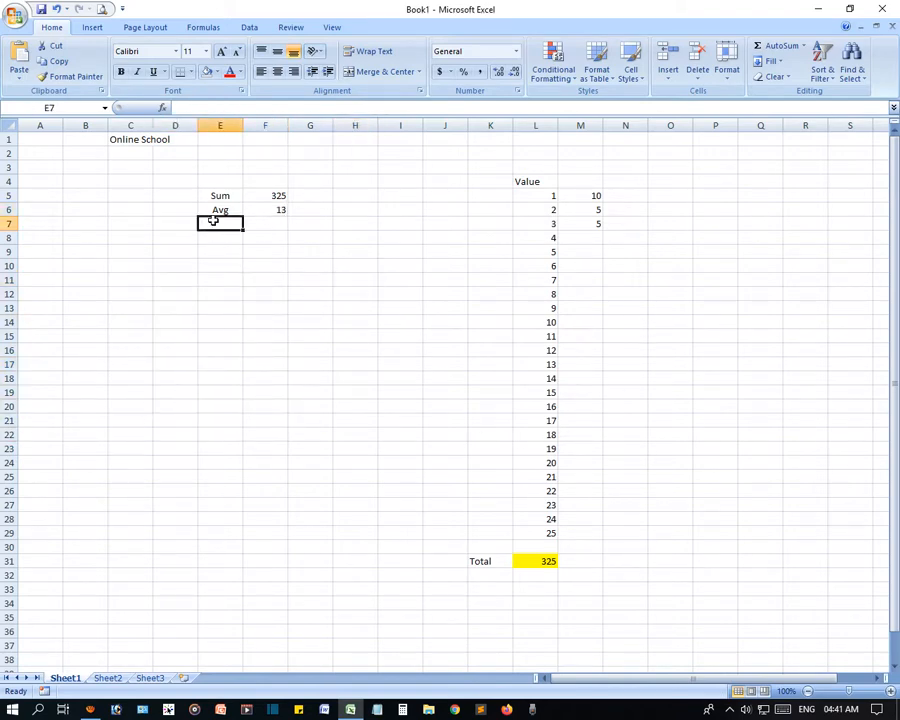
pyautogui.click(803, 46)
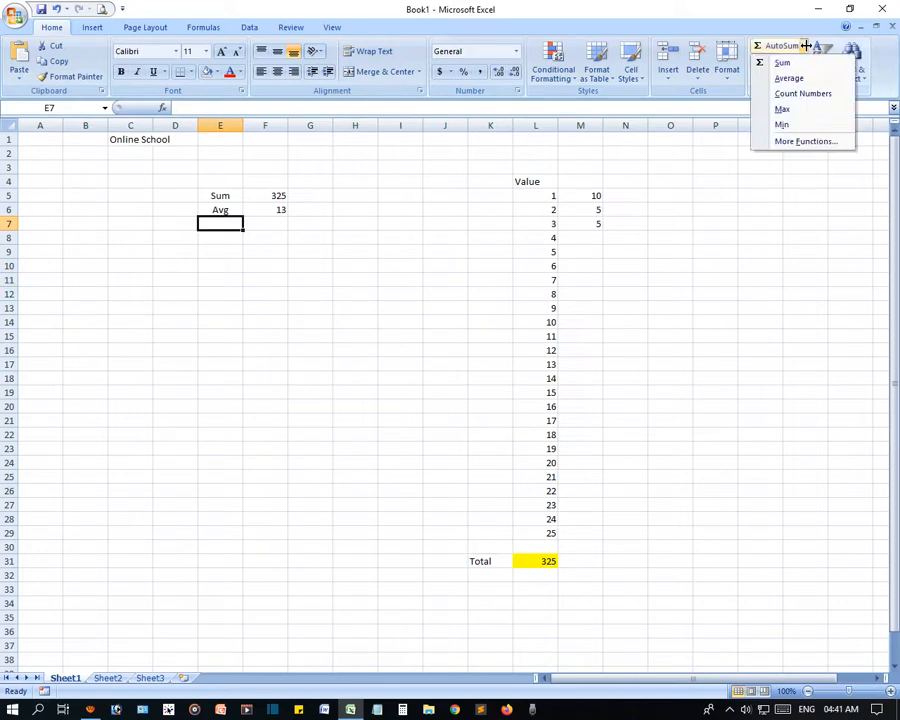
pyautogui.click(808, 97)
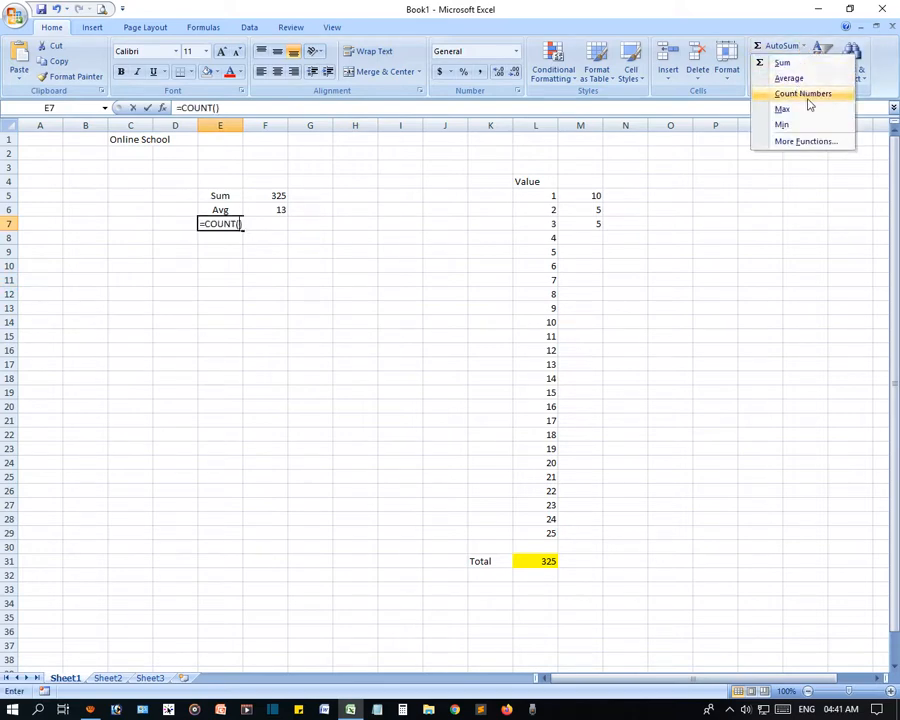
pyautogui.press('Escape')
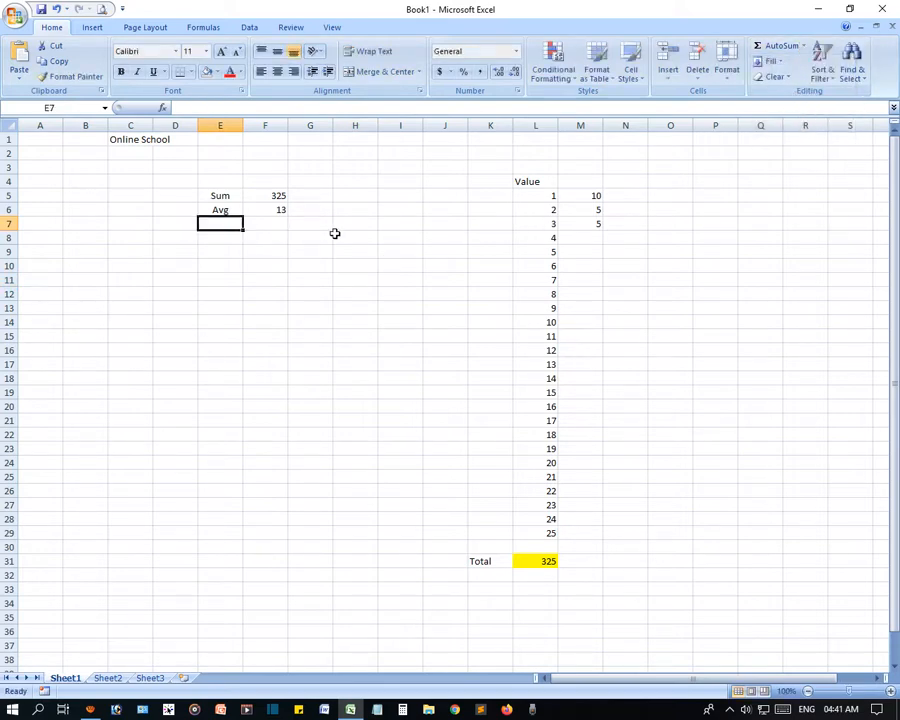
# Label E7 as Count and count the values in L5:L29 in F7 with the built-in Count Numbers function
pyautogui.write('Count')
pyautogui.press('Tab')
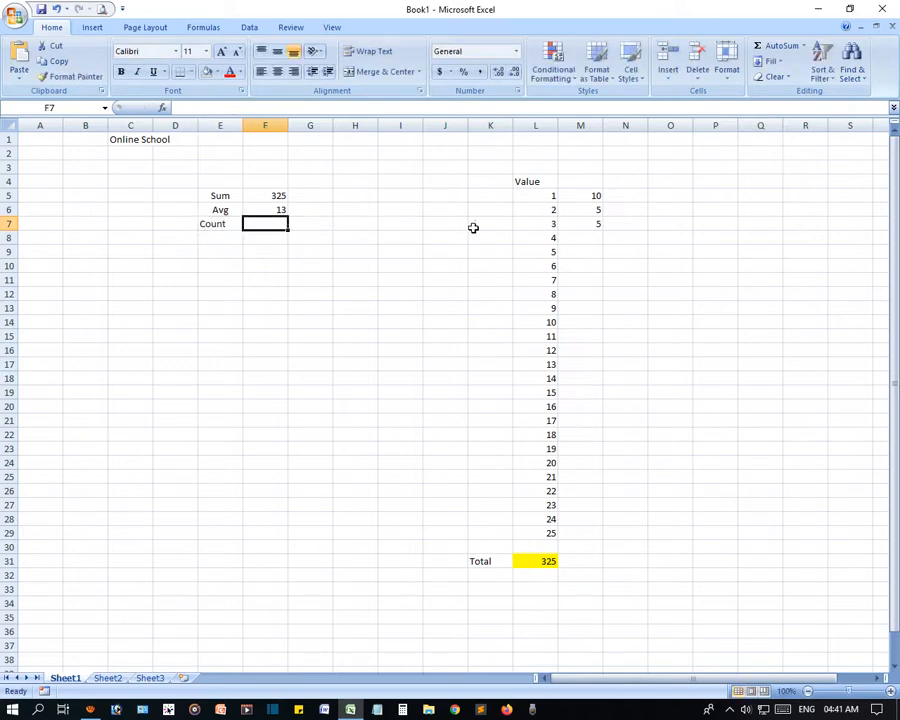
pyautogui.click(803, 46)
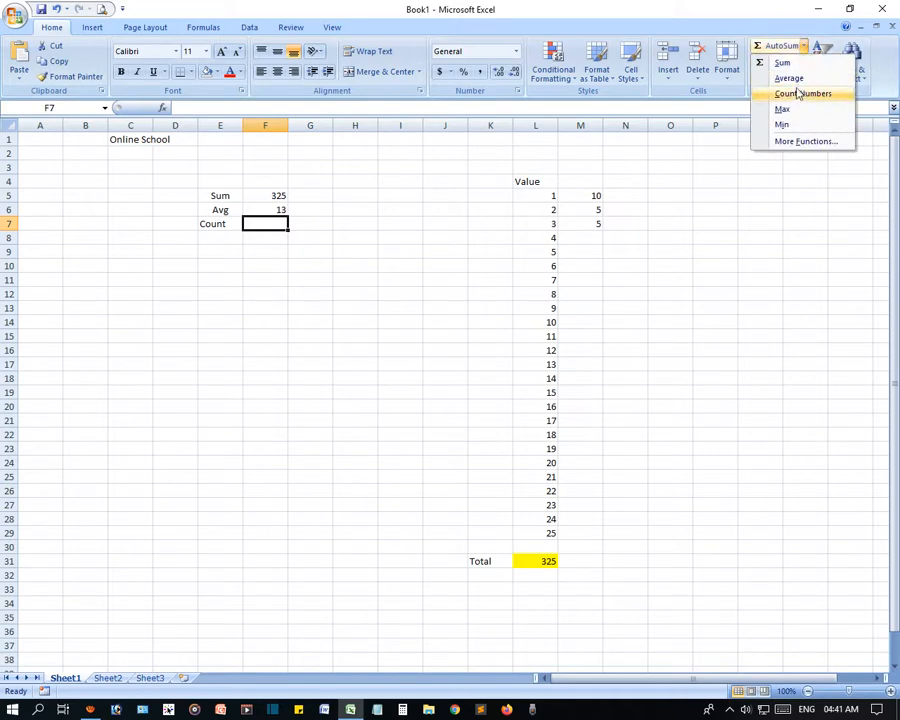
pyautogui.click(799, 94)
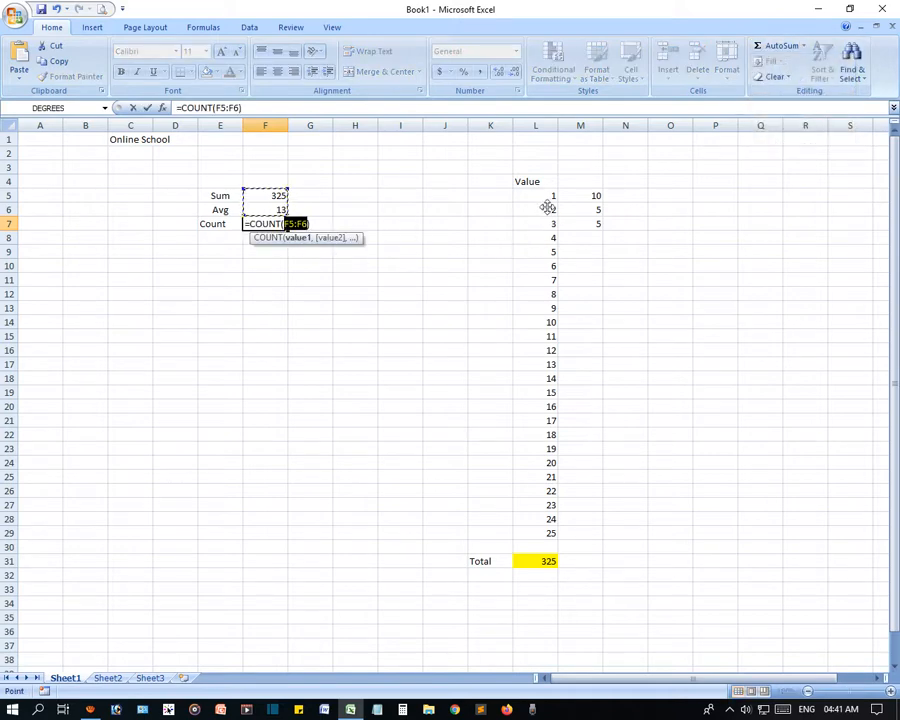
pyautogui.moveTo(548, 197); pyautogui.dragTo(547, 532)
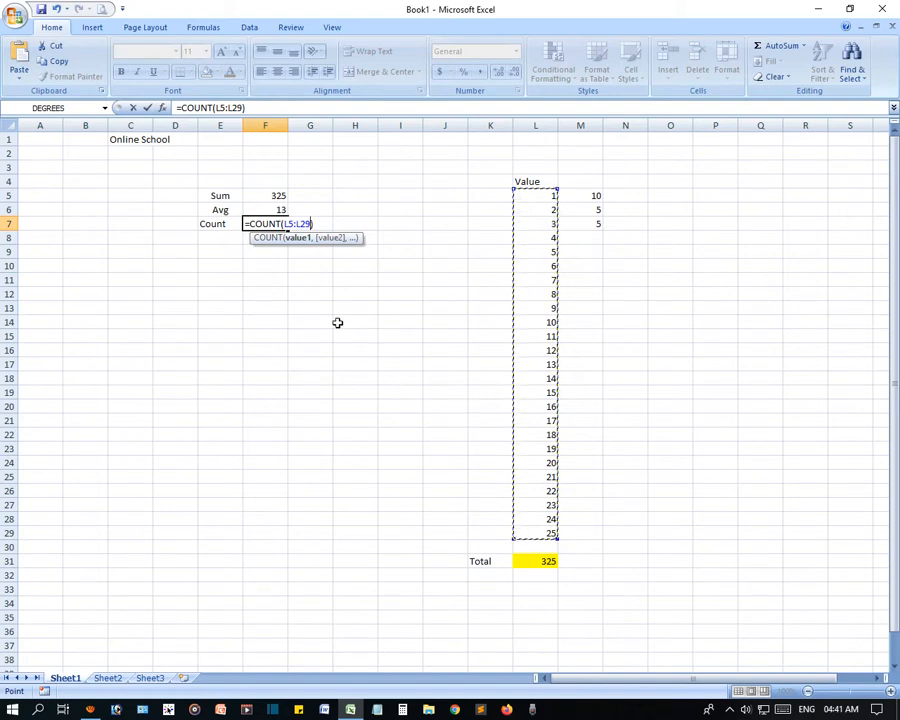
pyautogui.click(286, 224)
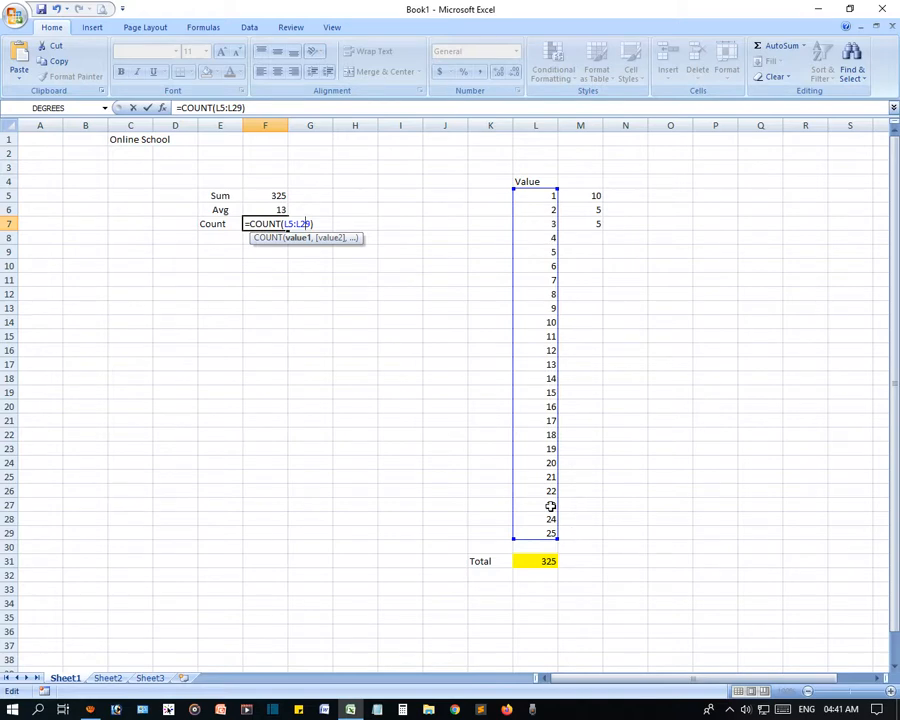
pyautogui.press('Return')
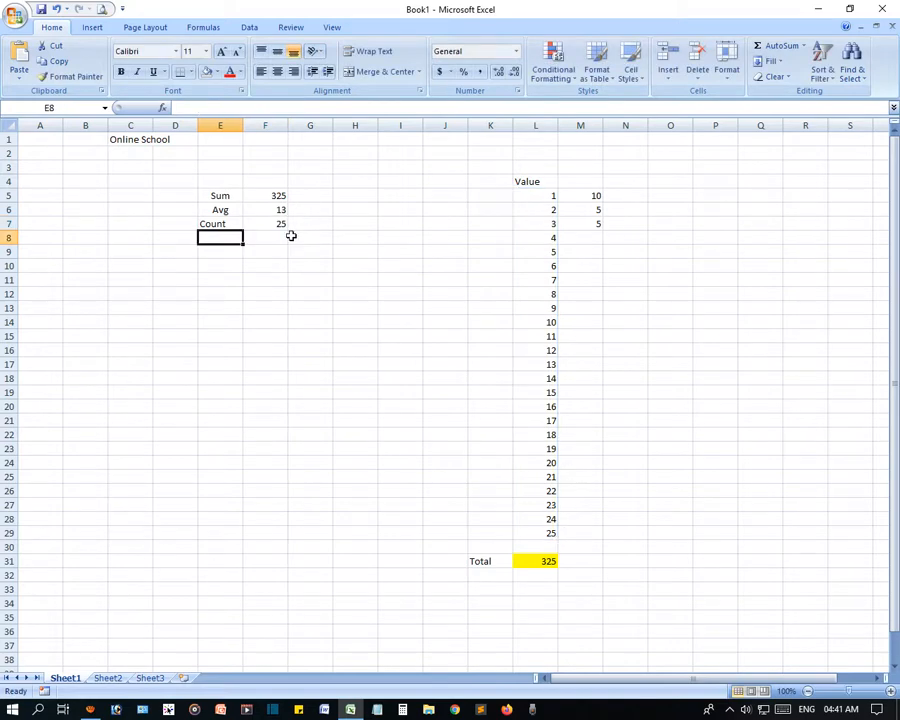
# Examine the COUNT formula in F7 against the range L5:L29 and view the available AutoSum functions
pyautogui.moveTo(528, 195); pyautogui.dragTo(530, 547)
pyautogui.click(281, 222)
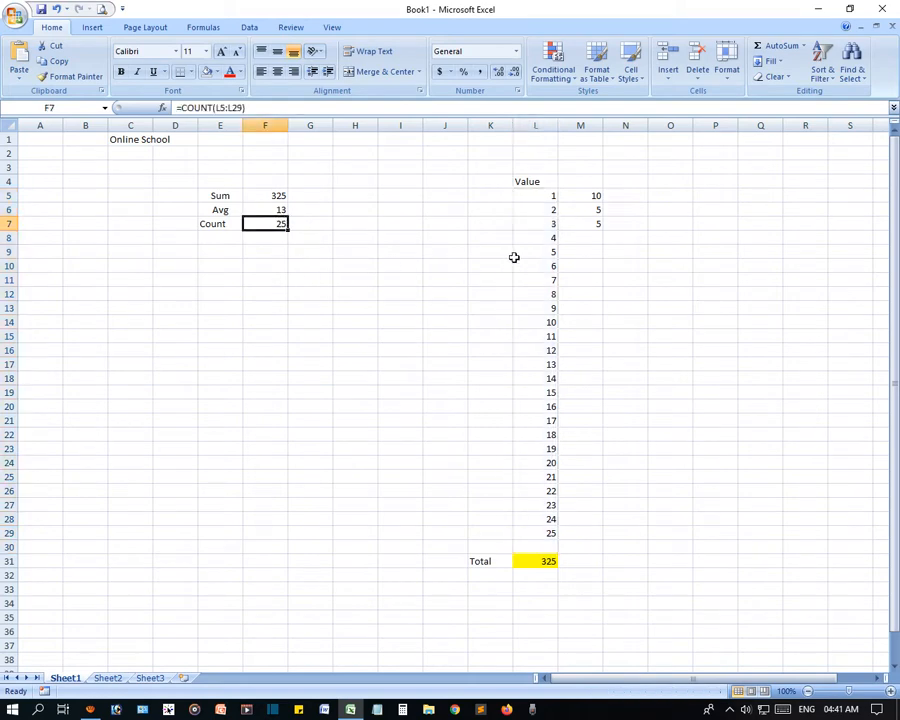
pyautogui.moveTo(531, 195); pyautogui.dragTo(545, 533)
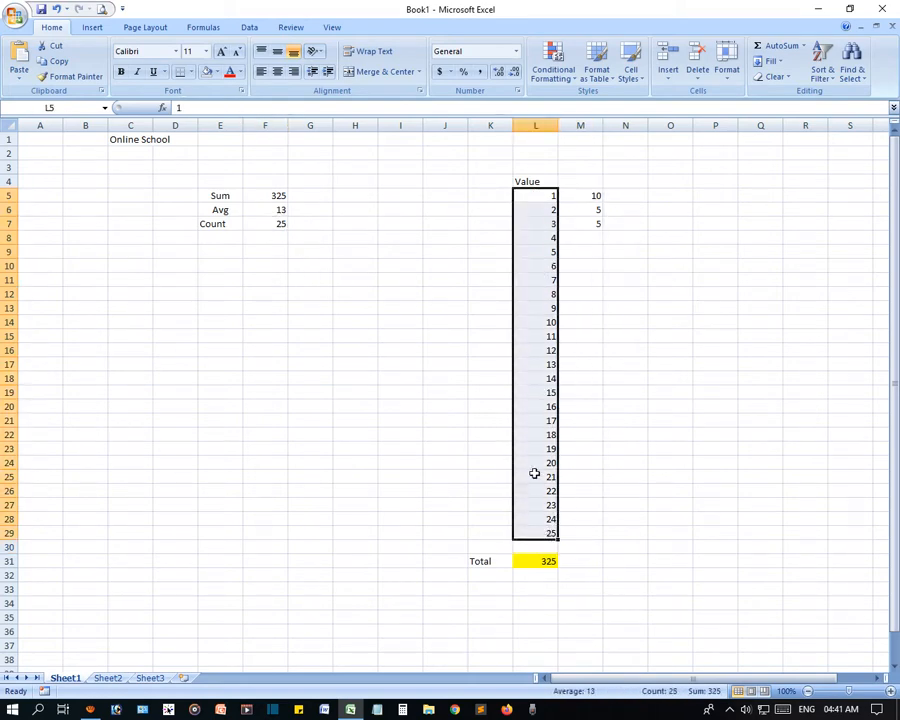
pyautogui.click(329, 305)
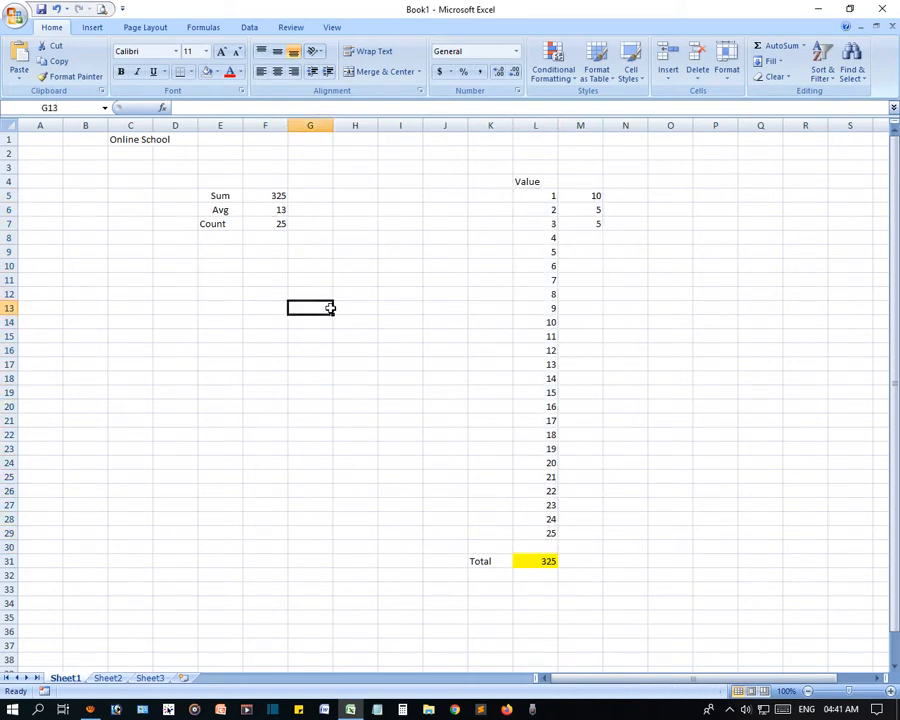
pyautogui.click(804, 47)
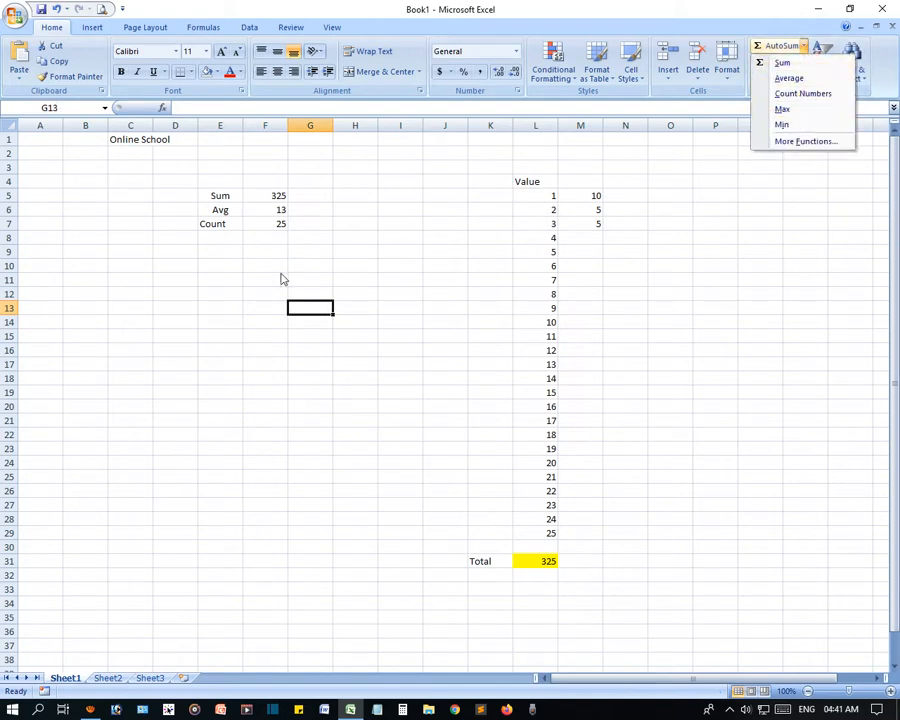
pyautogui.click(221, 216)
# Center the Count label in E7 and enter the label Max in E8
pyautogui.click(220, 222)
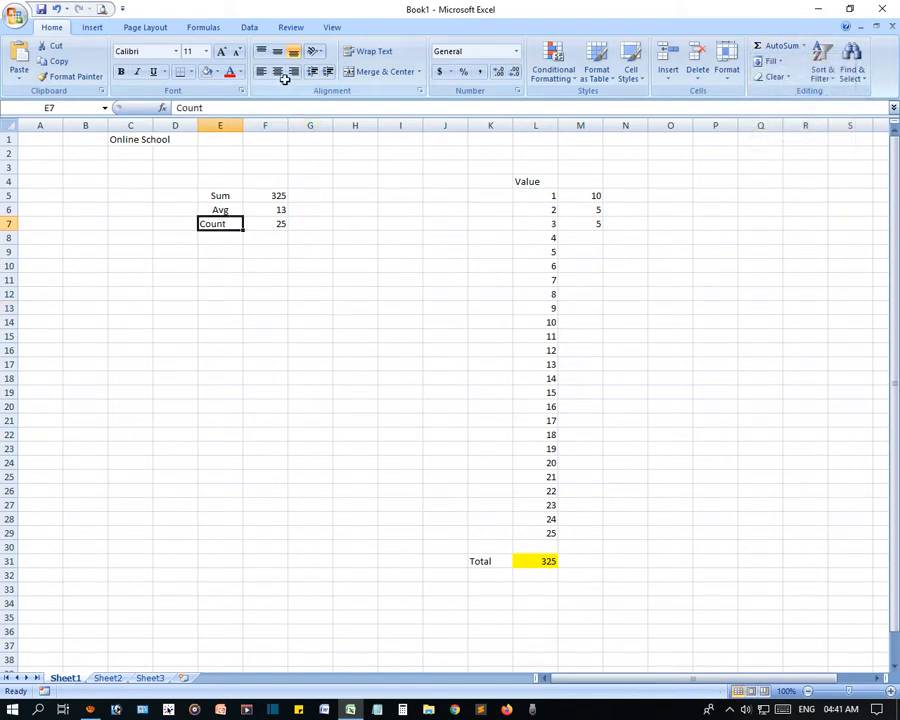
pyautogui.click(278, 72)
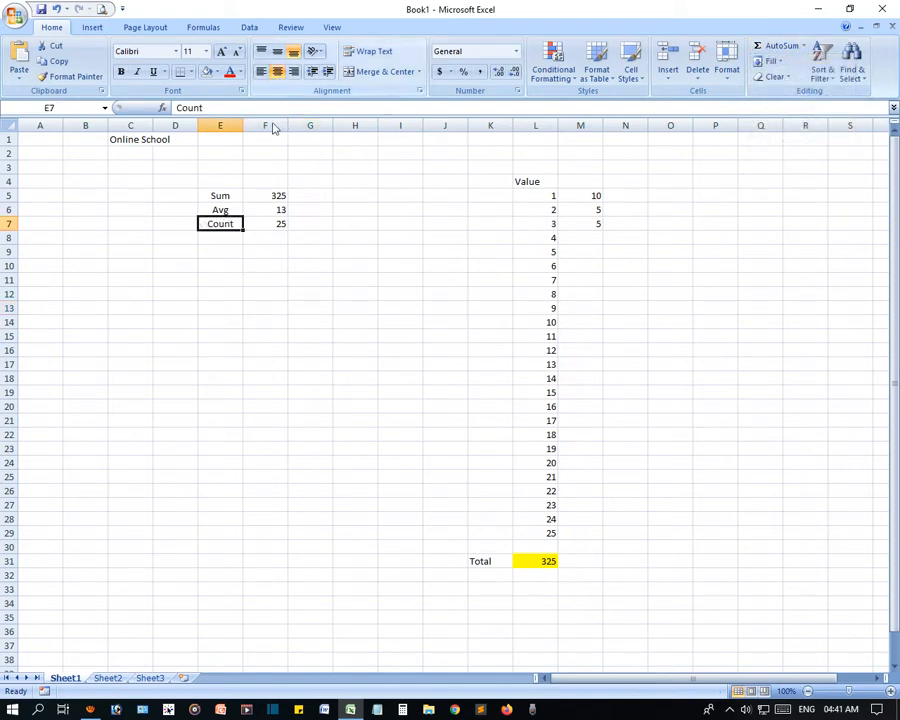
pyautogui.click(223, 241)
pyautogui.write('Max')
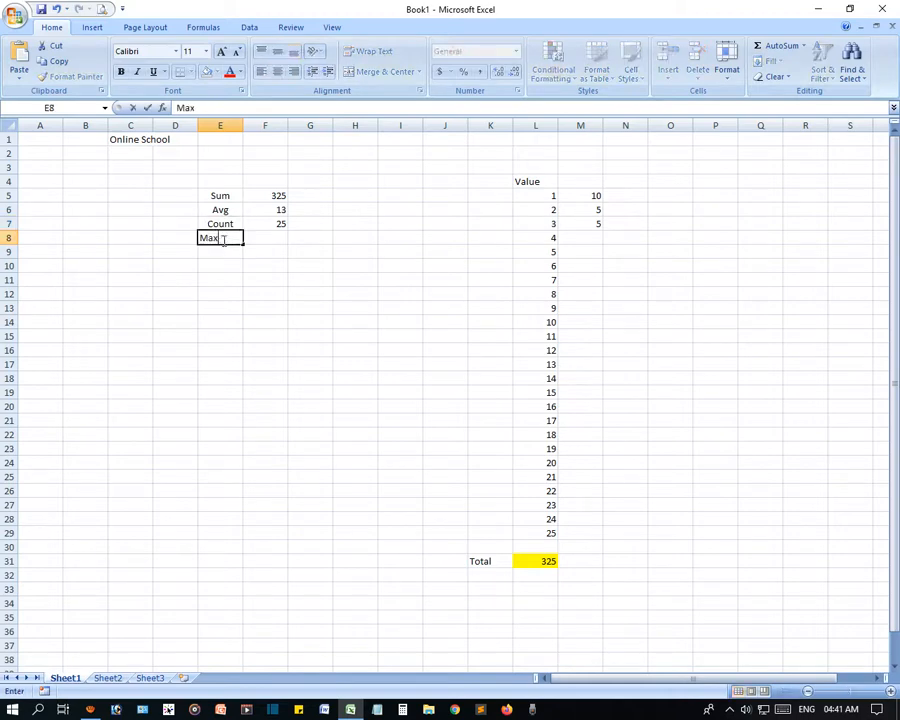
pyautogui.press('Tab')
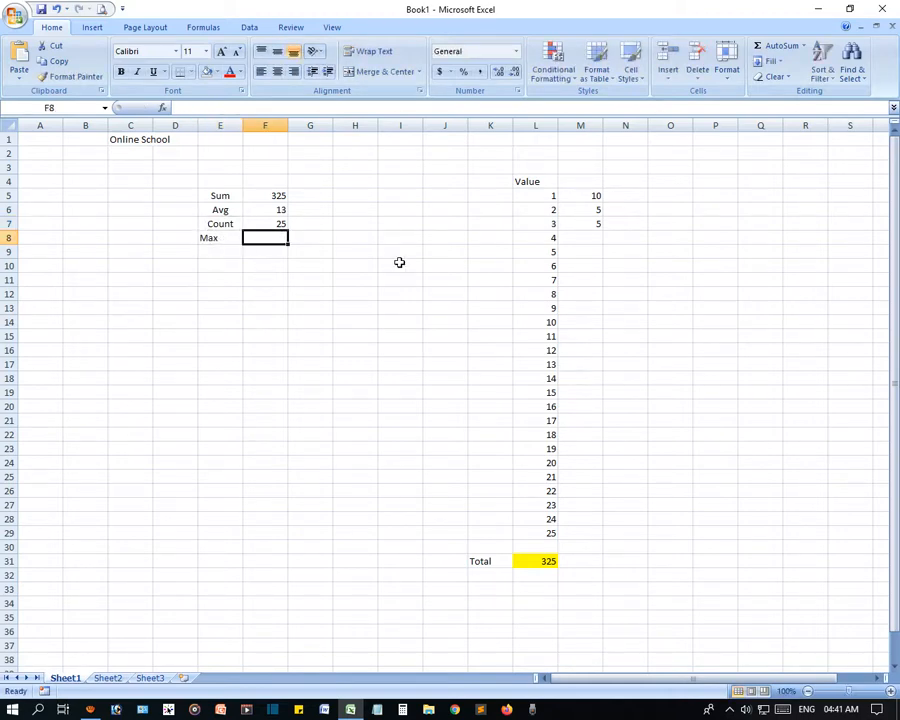
# Find the largest value of L5:L29 in F8 with the built-in Max function
pyautogui.click(803, 46)
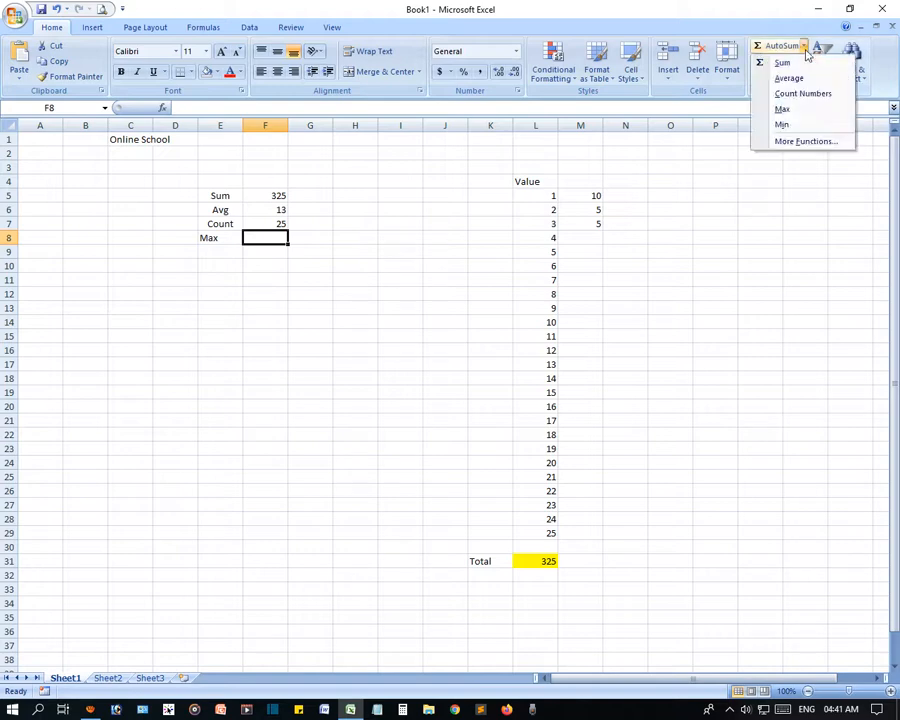
pyautogui.click(782, 109)
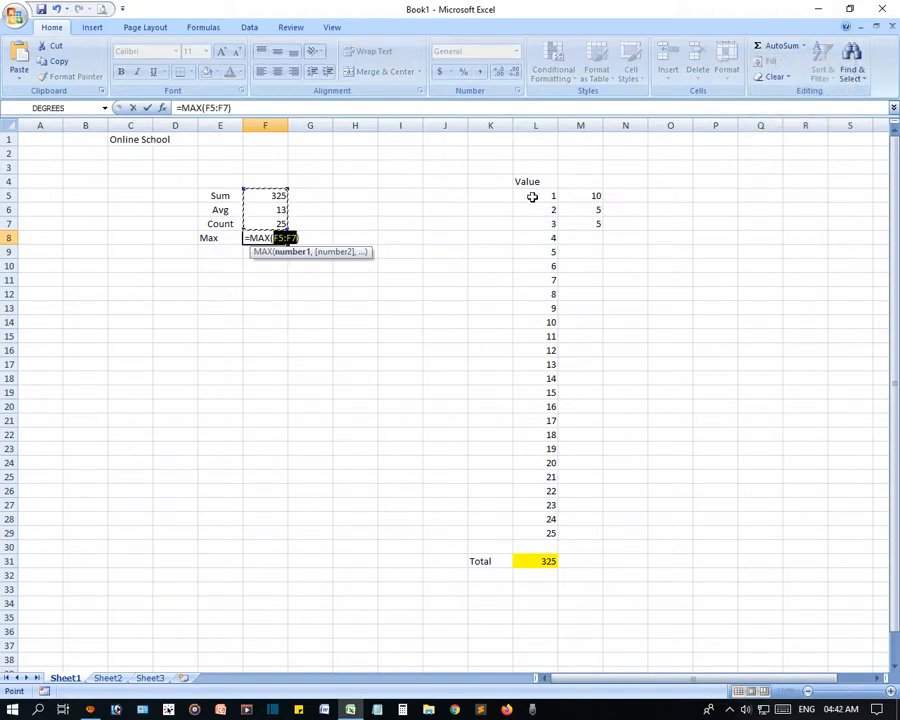
pyautogui.moveTo(532, 195); pyautogui.dragTo(533, 533)
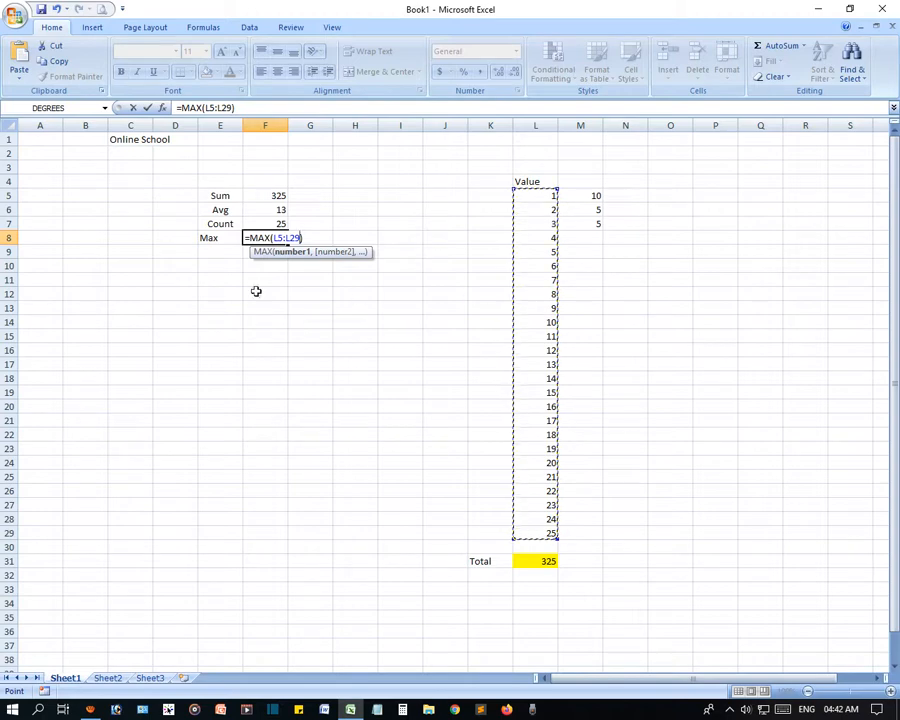
pyautogui.click(240, 250)
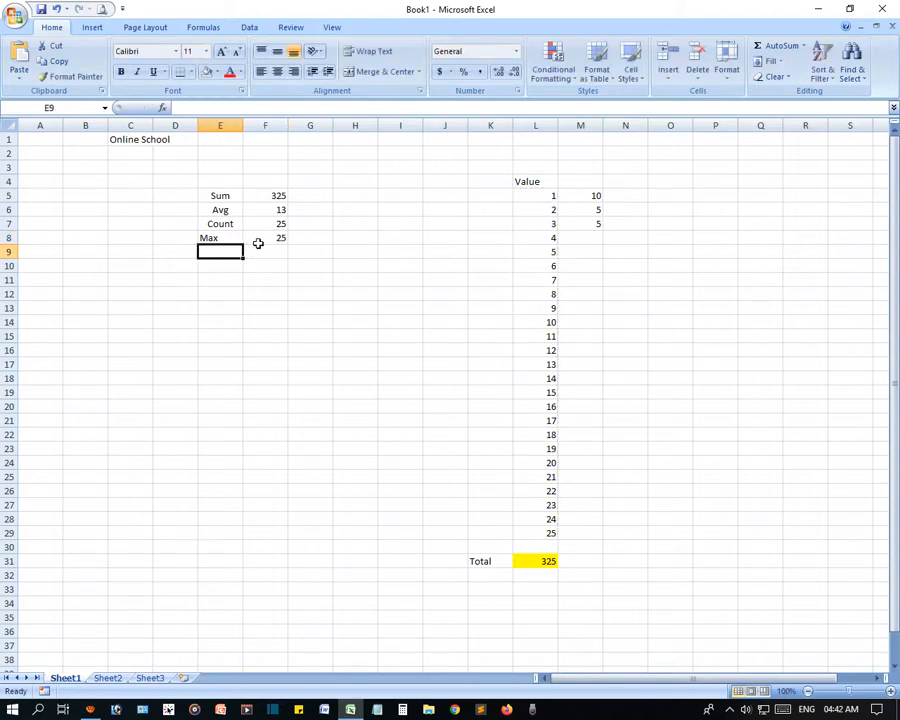
# Test the MAX formula in F8 by setting L15 to 100, and undo that change
pyautogui.click(258, 240)
pyautogui.click(549, 537)
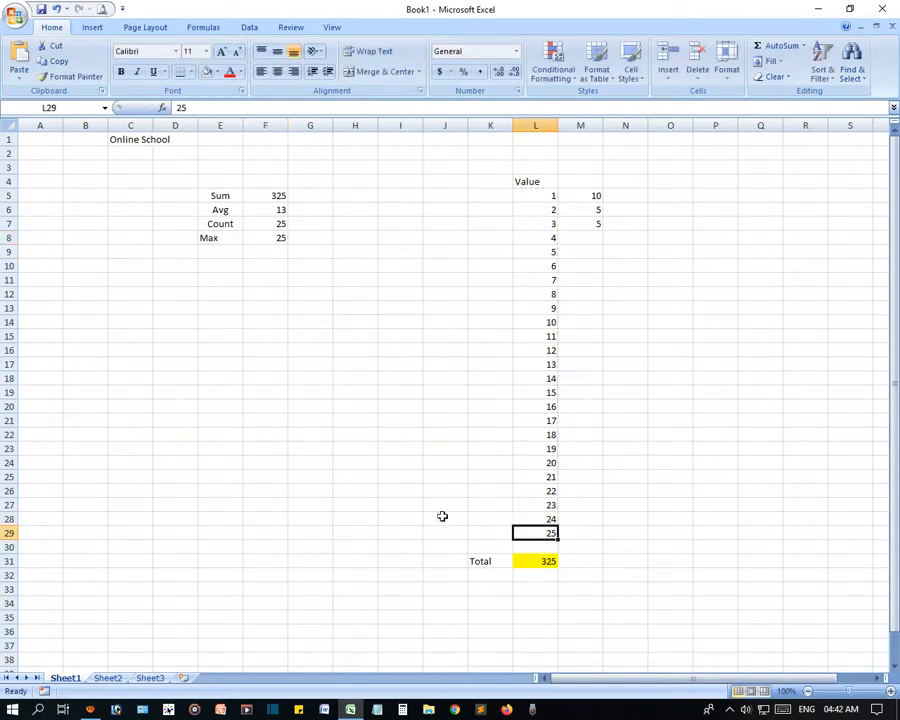
pyautogui.click(539, 335)
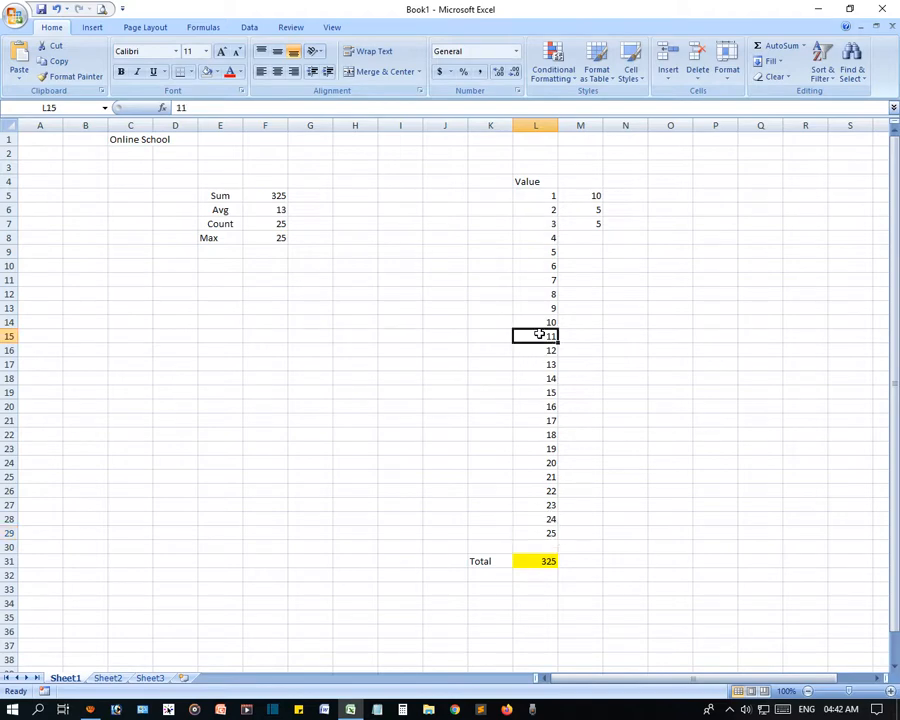
pyautogui.write('100')
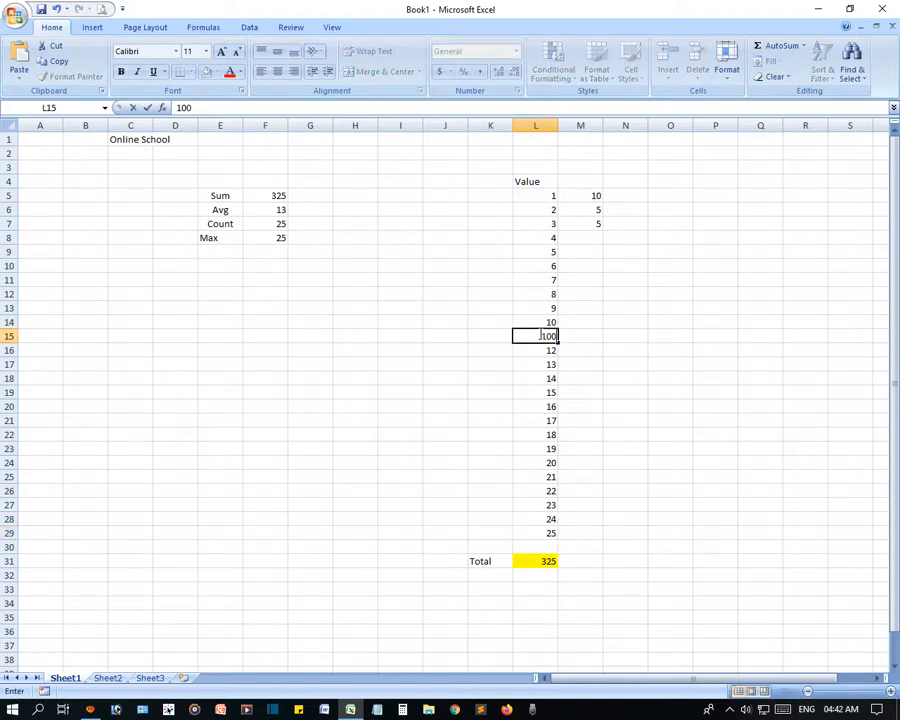
pyautogui.press('Return')
pyautogui.click(275, 237)
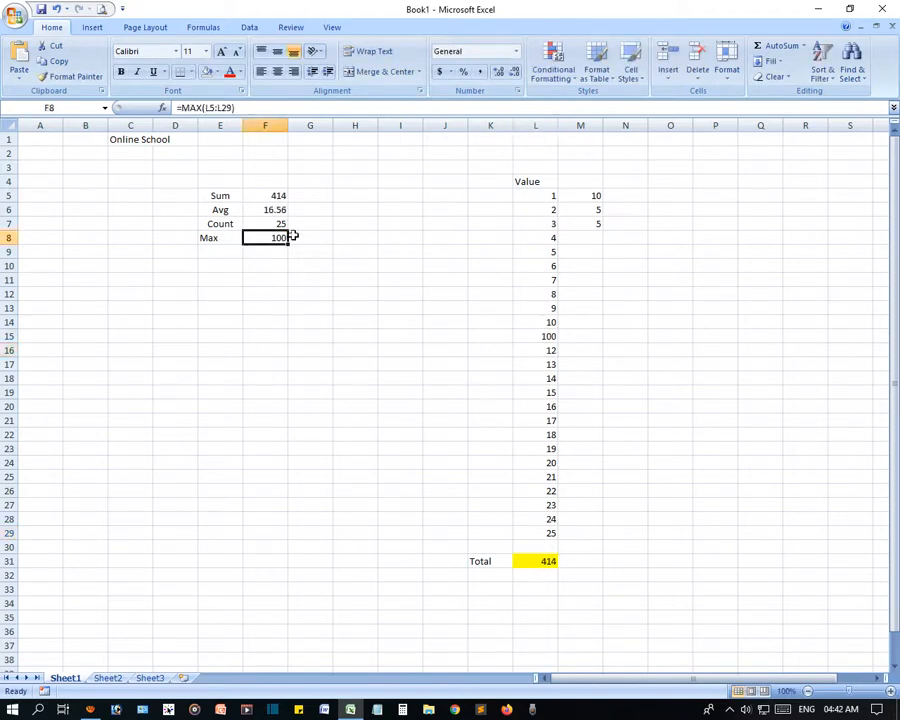
pyautogui.hotkey('ctrl', 'z')
pyautogui.click(310, 308)
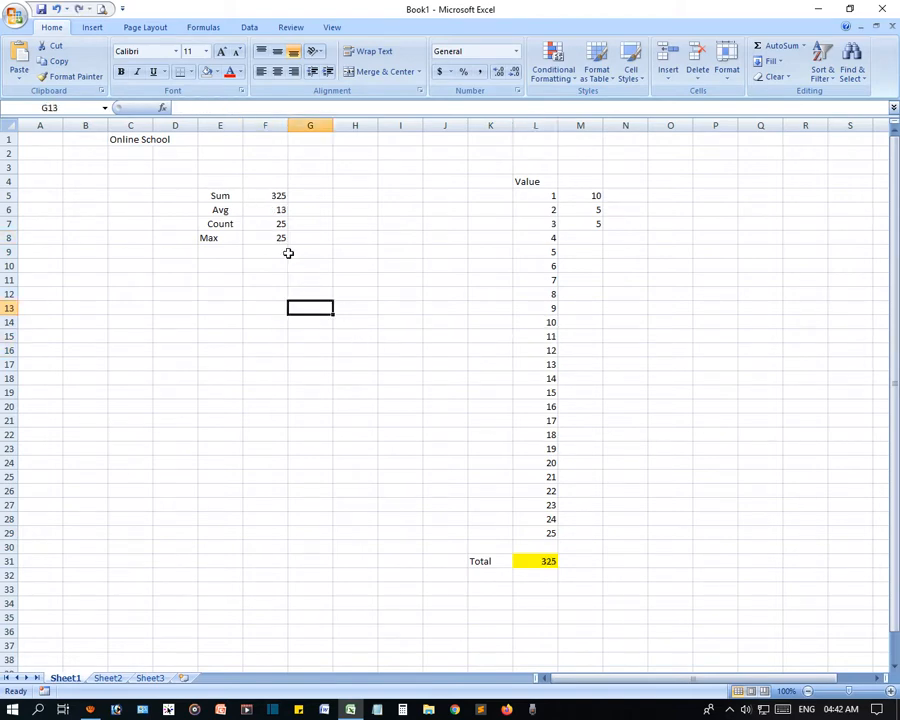
# Enter the formula =MAX(L5:L29) by hand in G8, beside the existing Max result, and check the formula
pyautogui.click(275, 238)
pyautogui.click(316, 237)
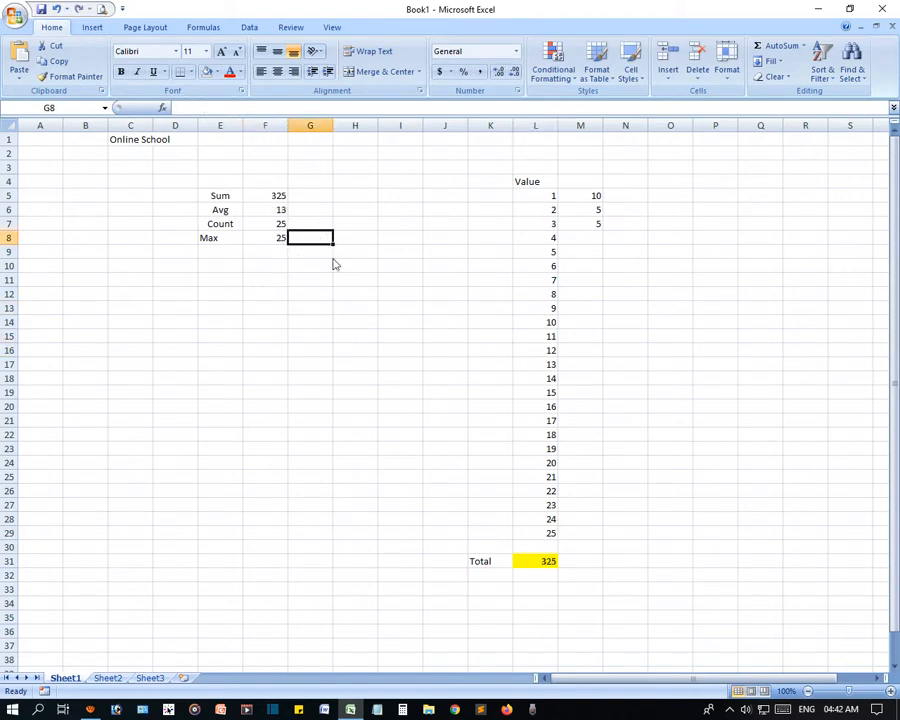
pyautogui.write('=')
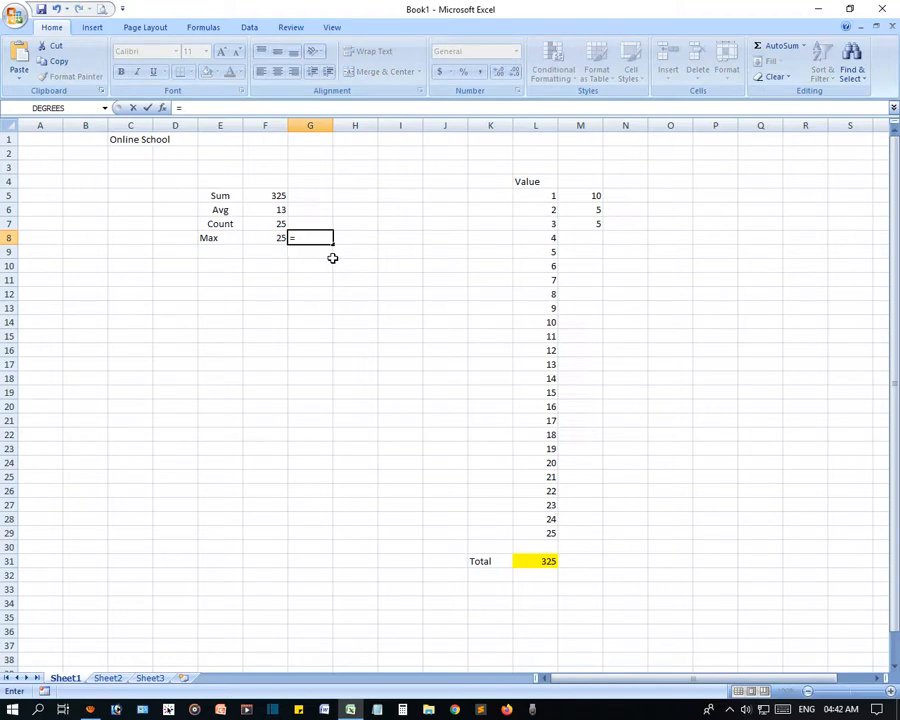
pyautogui.write('max')
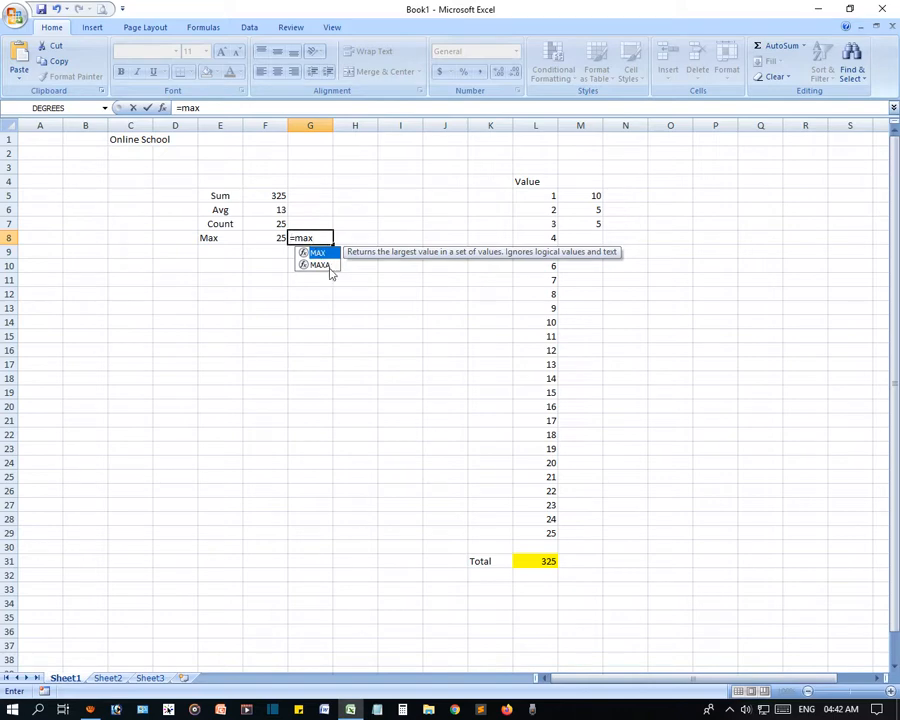
pyautogui.write('(')
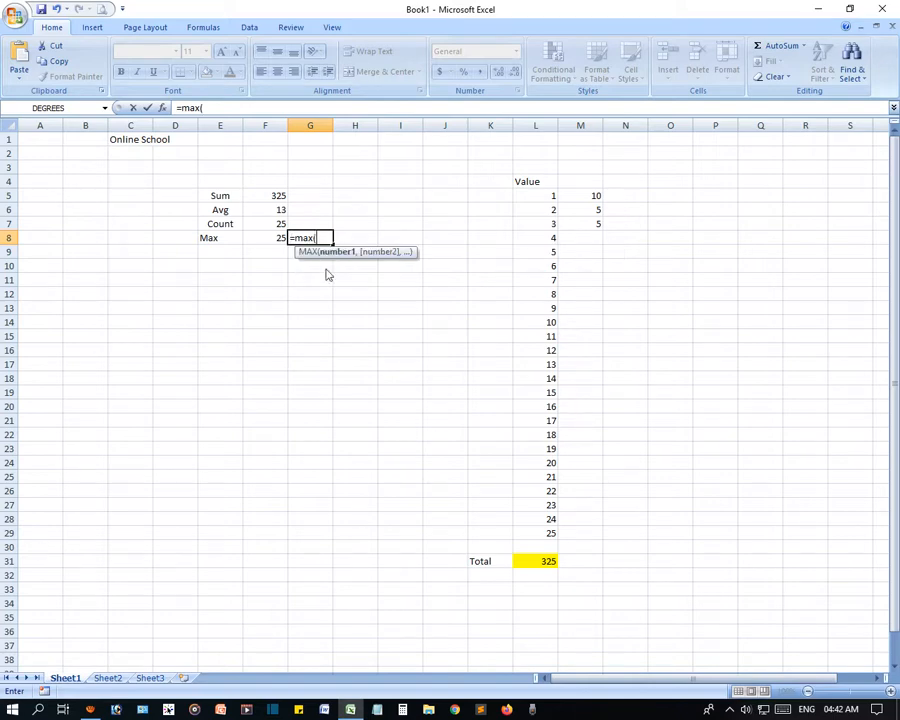
pyautogui.write('l')
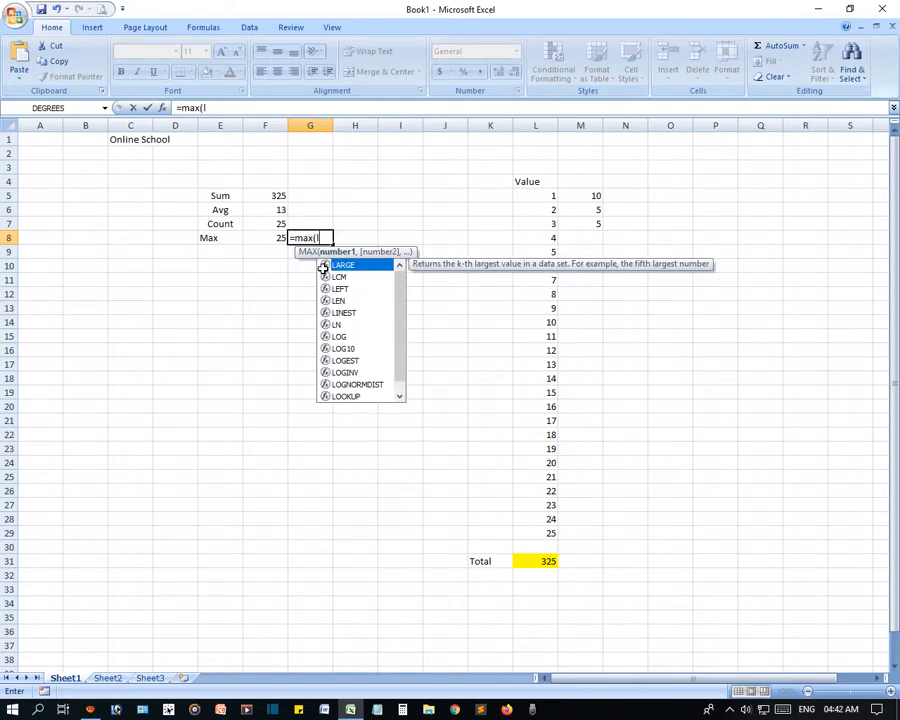
pyautogui.write('5:')
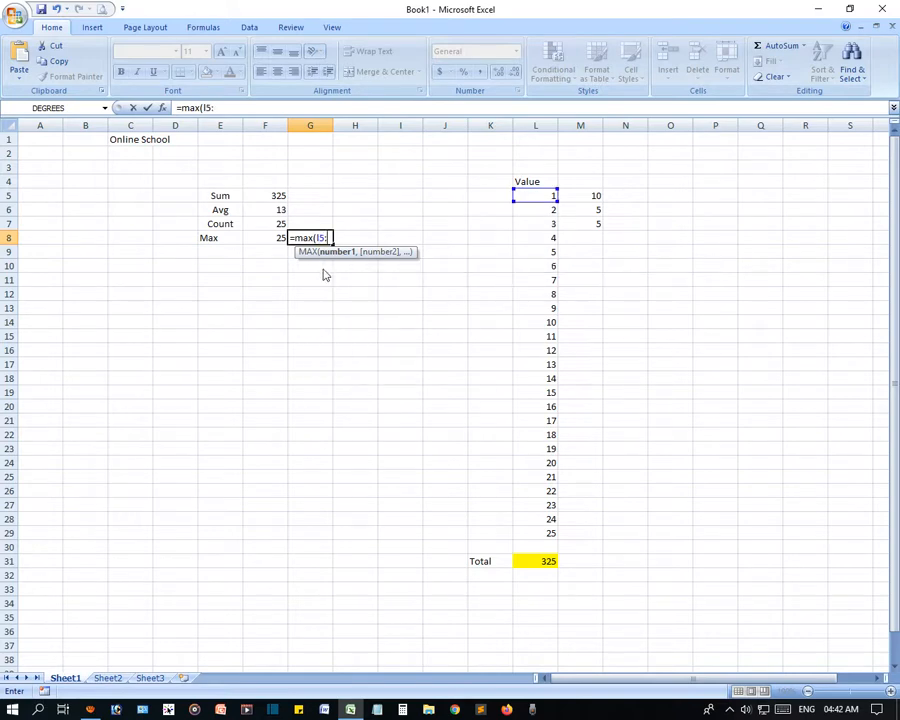
pyautogui.write('l')
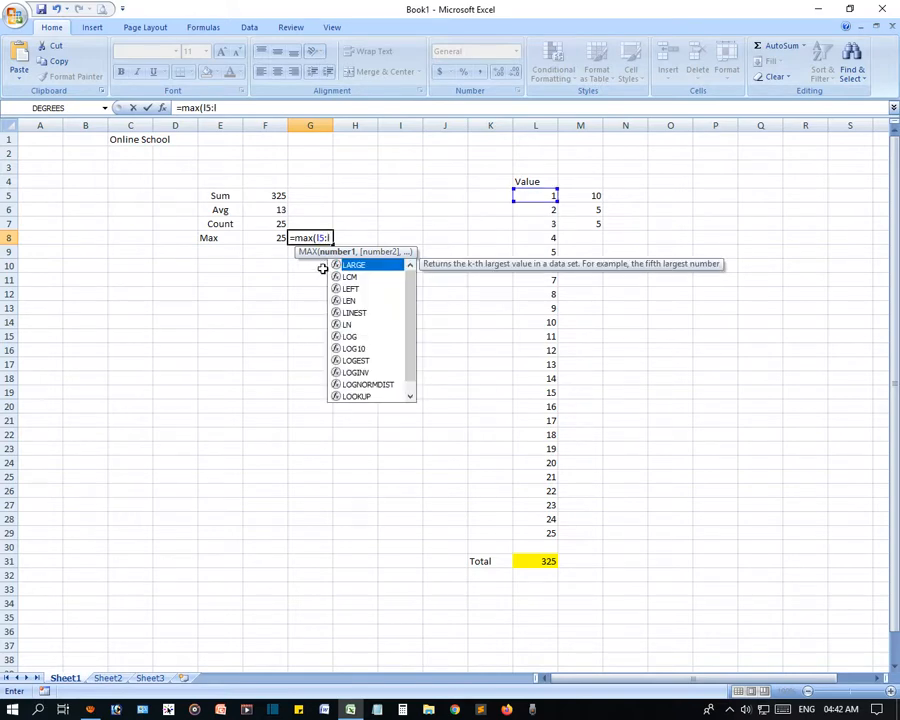
pyautogui.write('29')
pyautogui.press('Return')
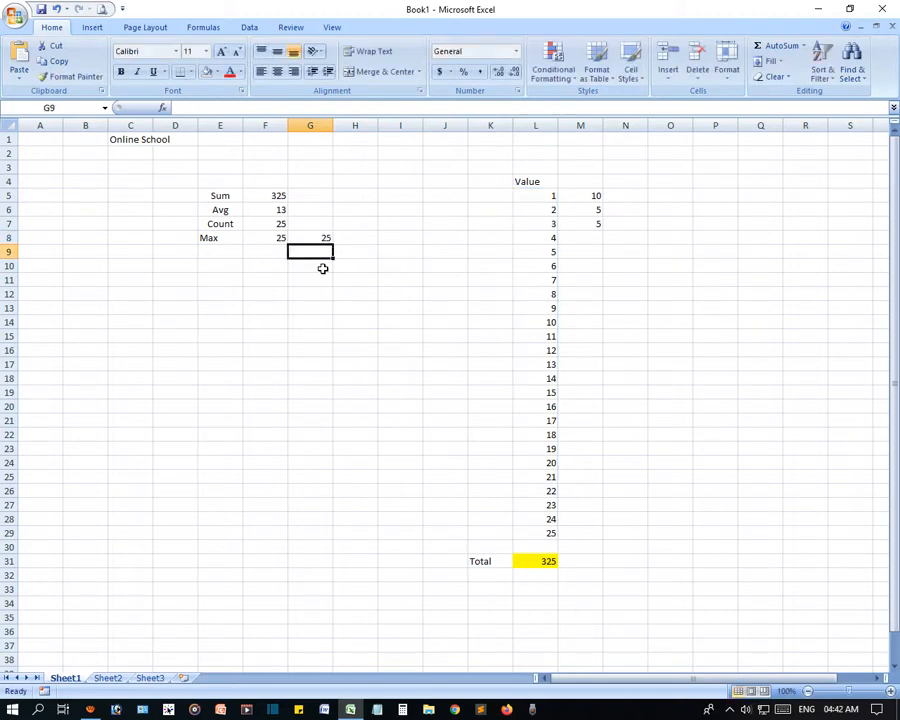
pyautogui.click(316, 238)
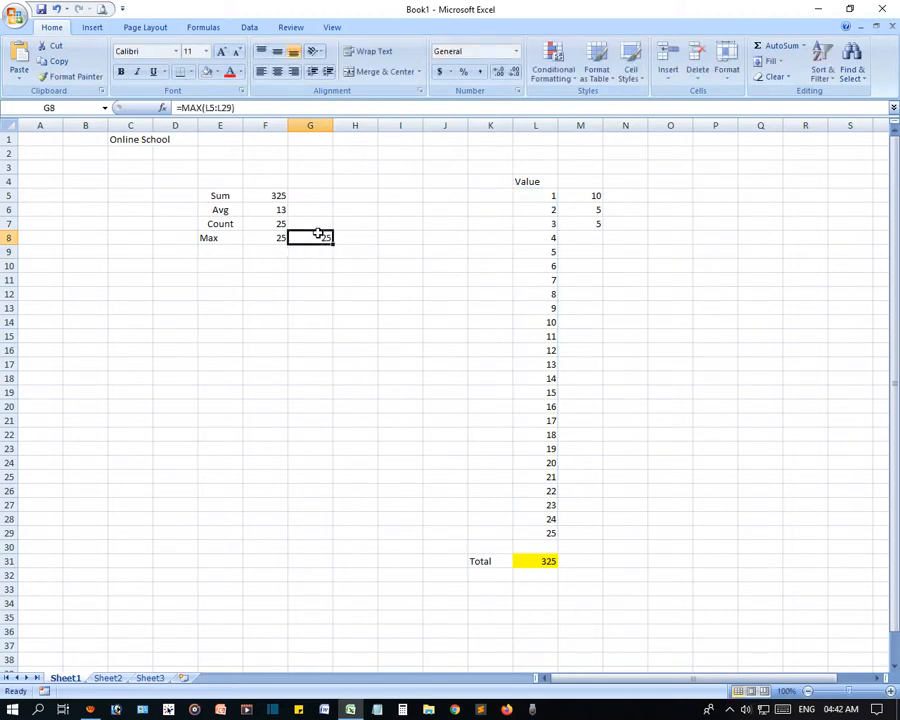
# Enter the label Min in E9, below the Max label
pyautogui.click(205, 251)
pyautogui.click(261, 251)
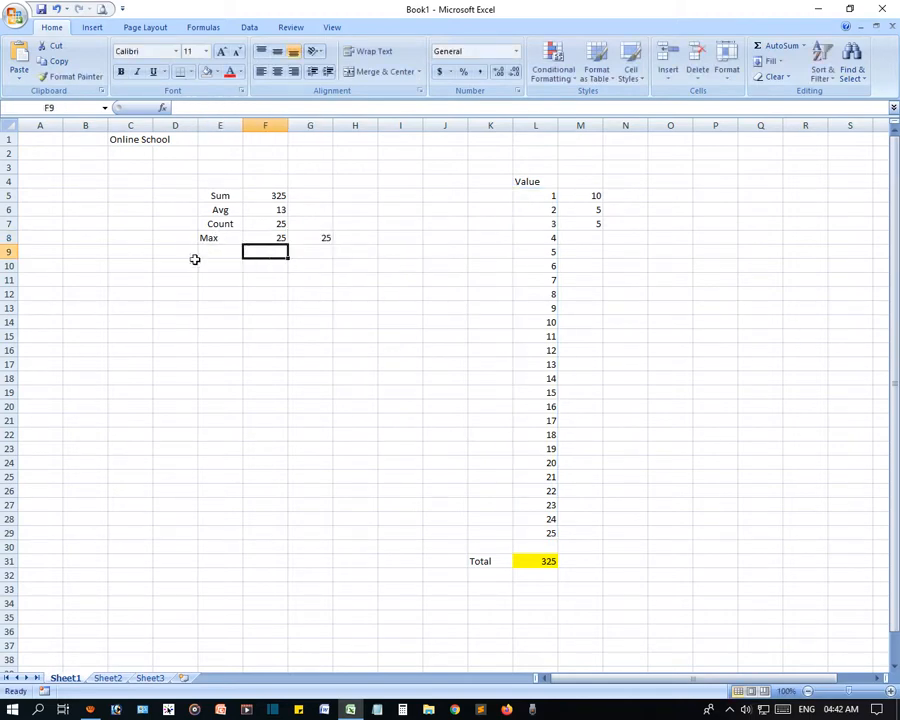
pyautogui.click(216, 251)
pyautogui.write('Min')
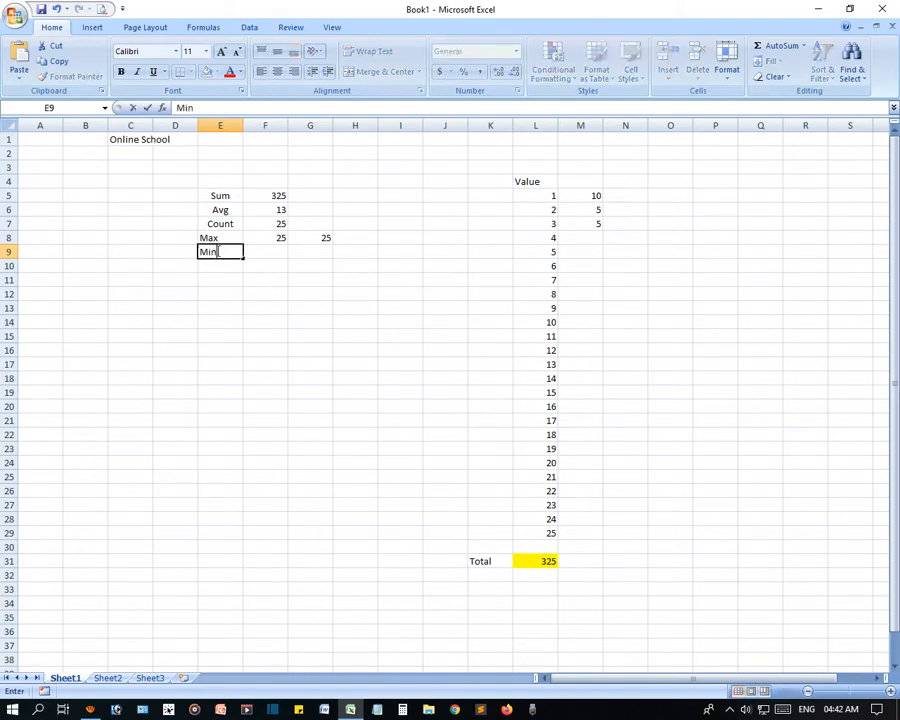
pyautogui.press('Tab')
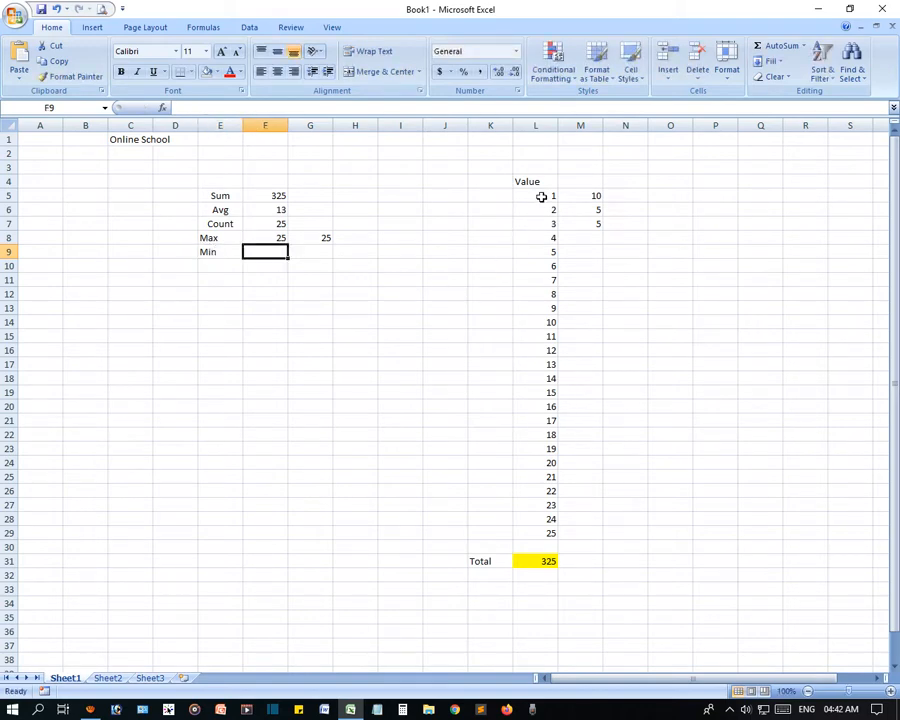
# Find the smallest value of the list in F9 with the hand-entered formula =MIN(L5:L29), and check the formula
pyautogui.moveTo(541, 196); pyautogui.dragTo(538, 532)
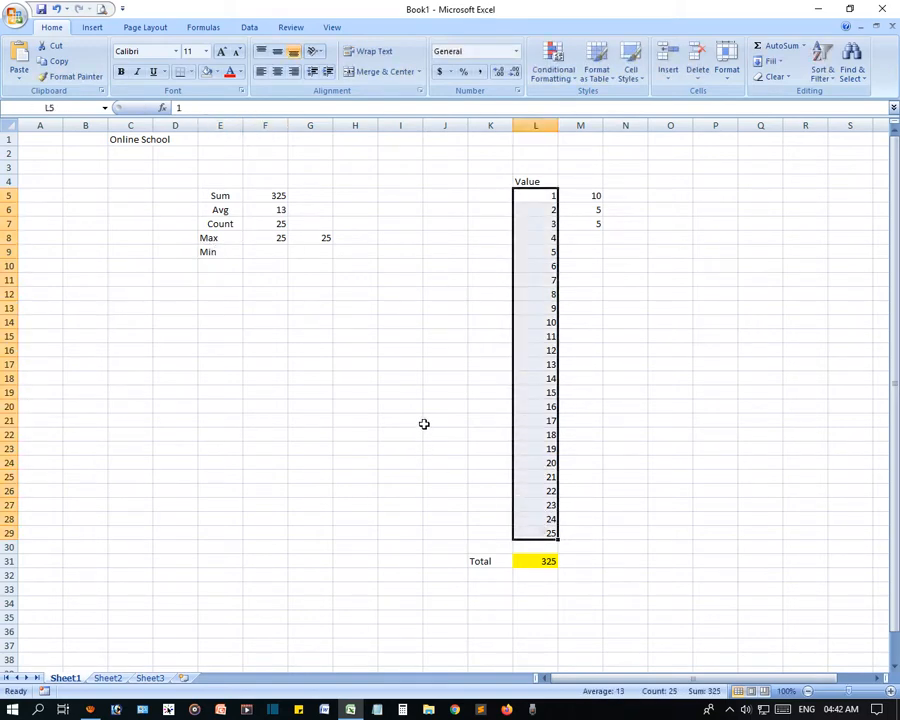
pyautogui.click(400, 406)
pyautogui.click(272, 251)
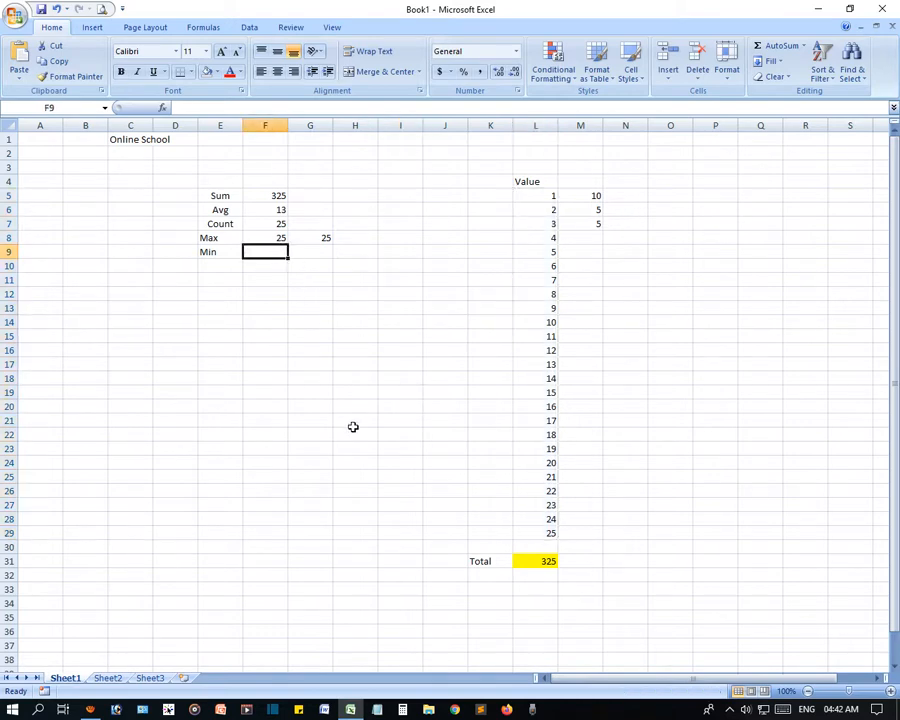
pyautogui.write('=')
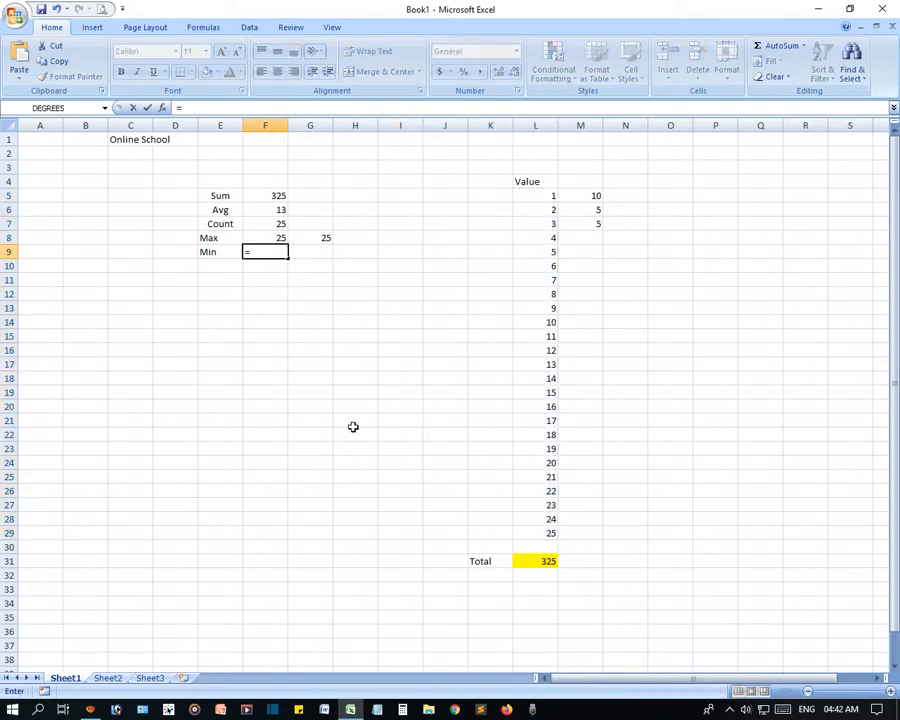
pyautogui.write('min(')
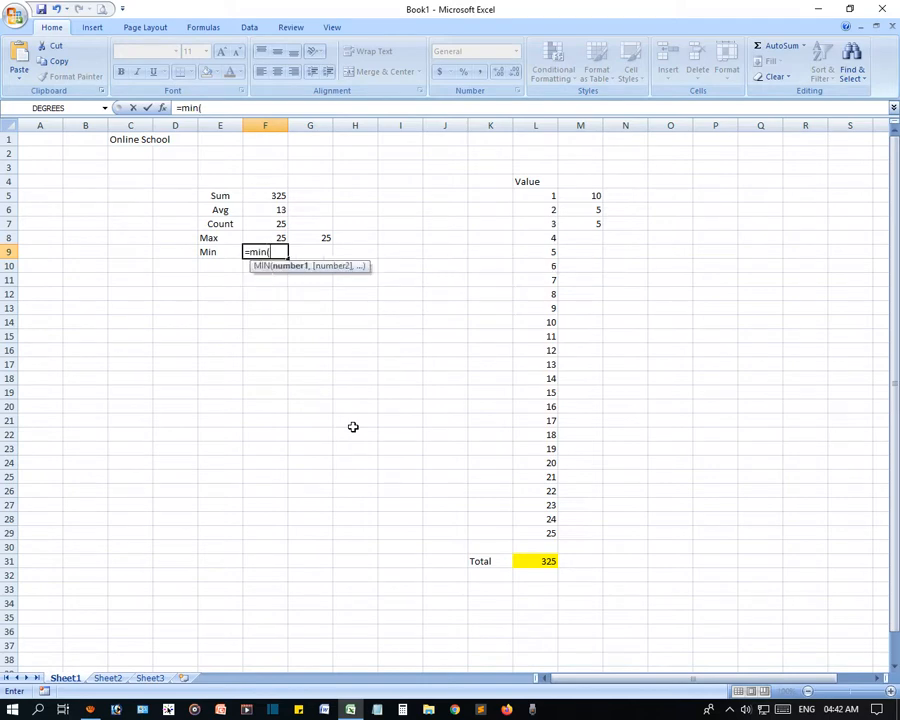
pyautogui.write('l')
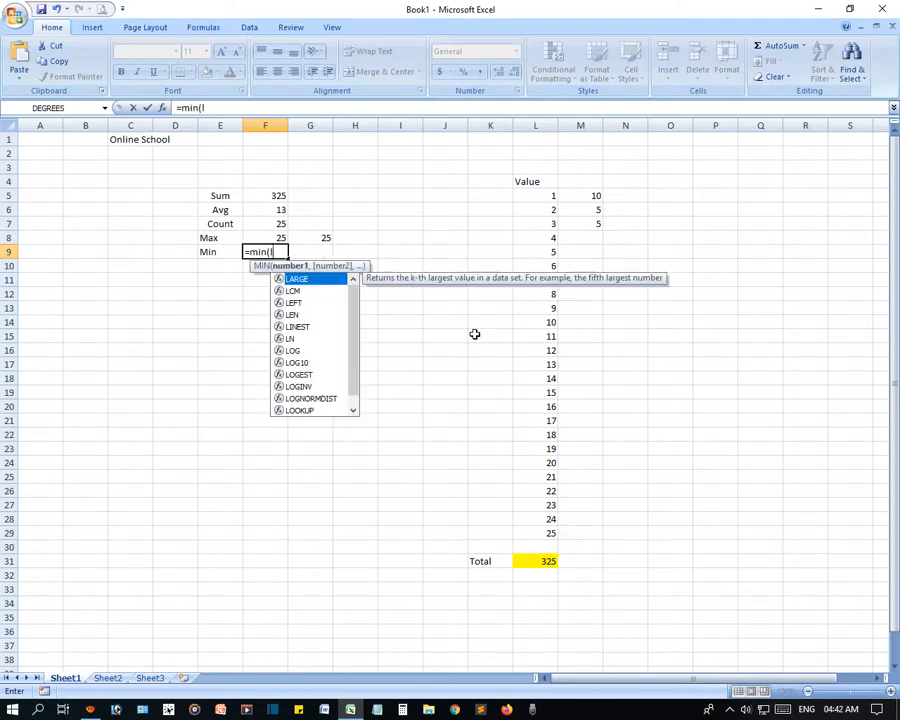
pyautogui.write('5')
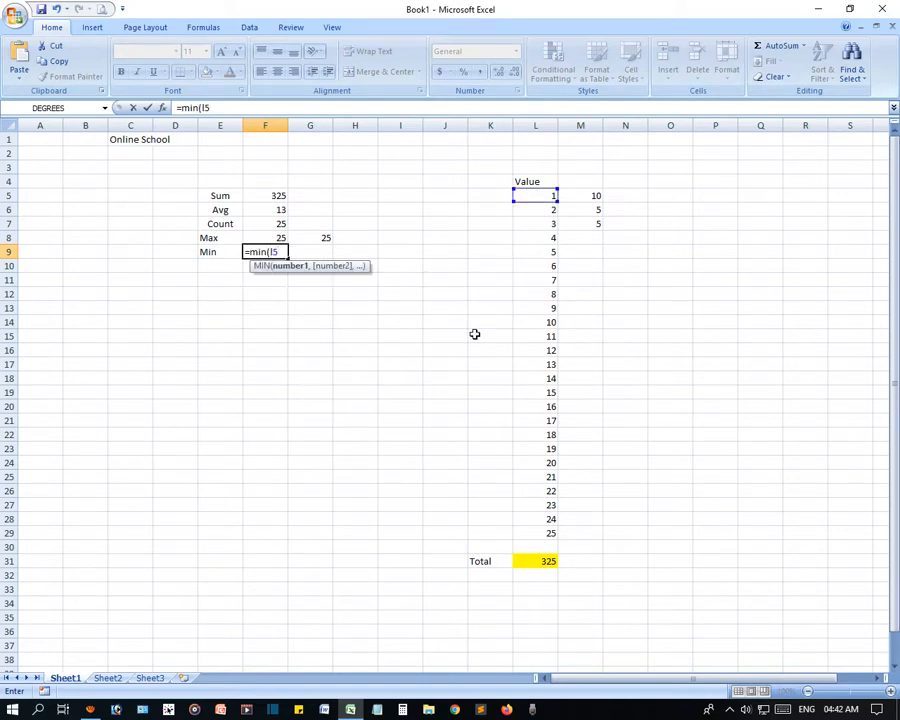
pyautogui.write(':l')
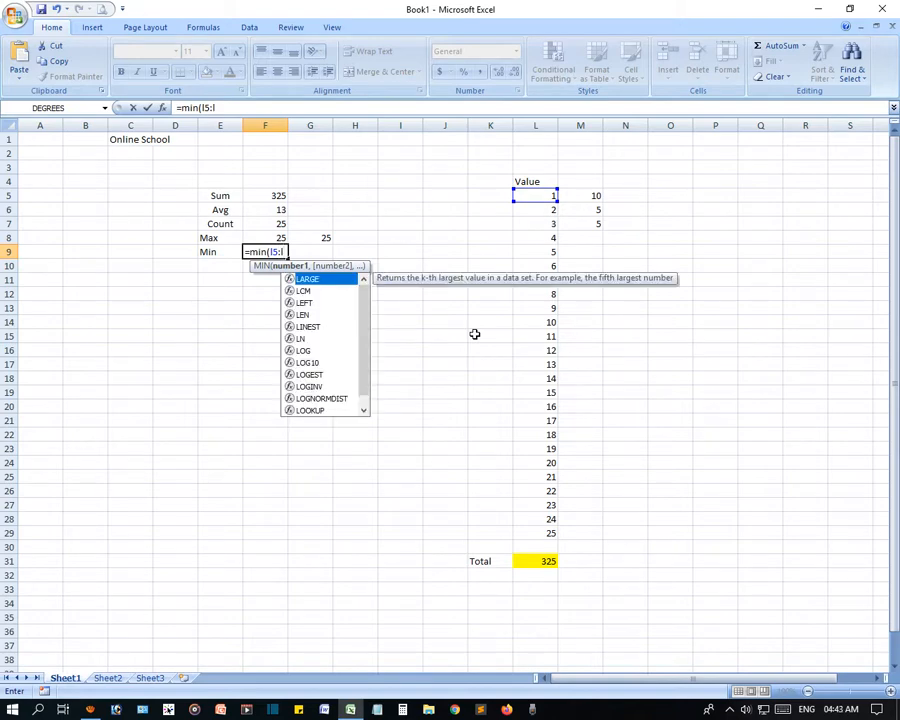
pyautogui.write('2')
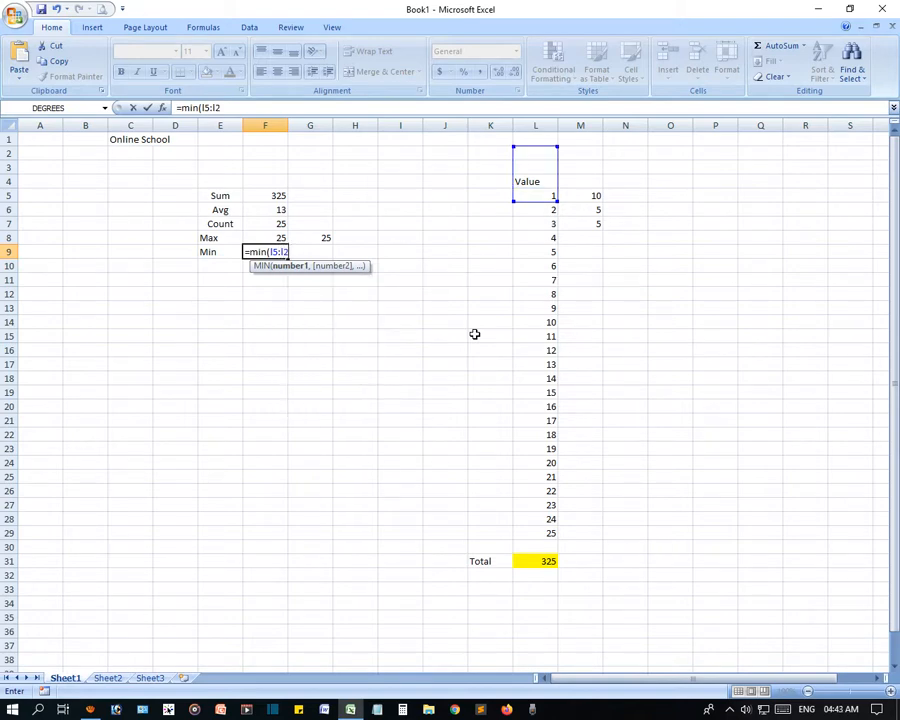
pyautogui.write('9')
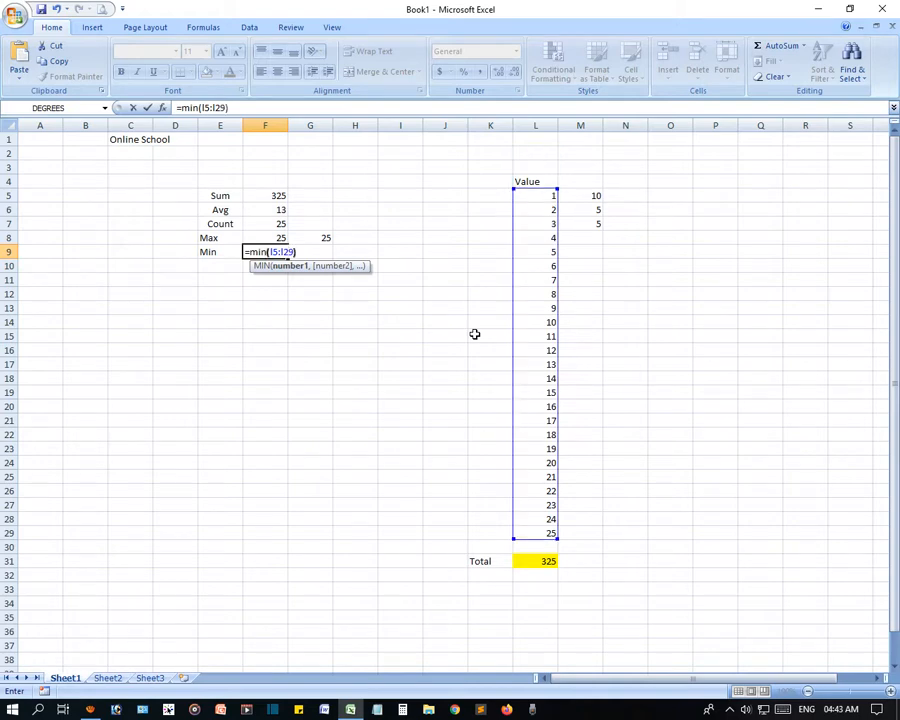
pyautogui.write(')')
pyautogui.press('Return')
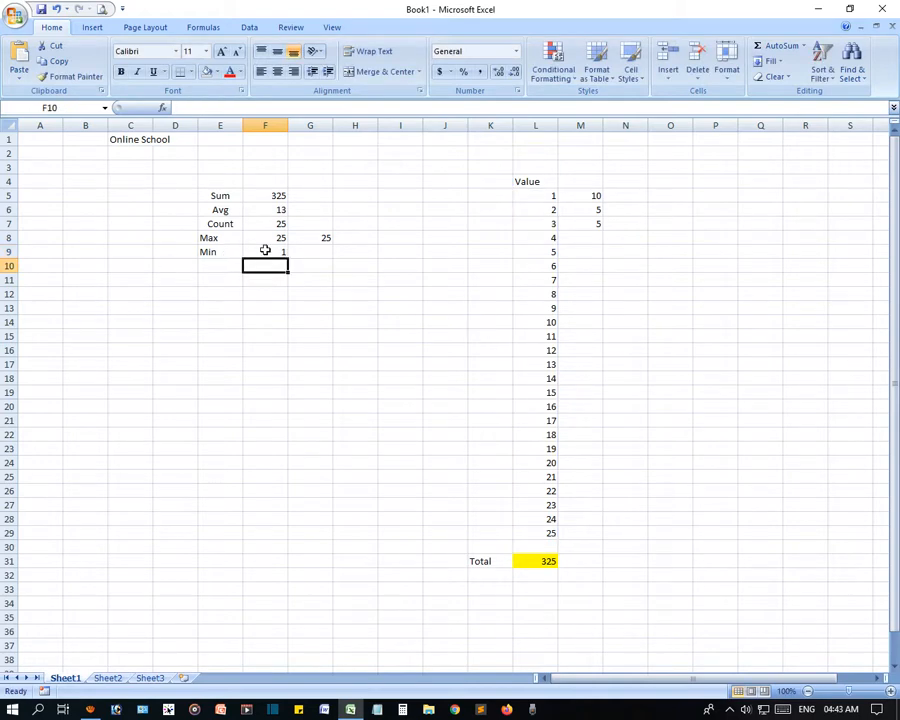
pyautogui.click(266, 250)
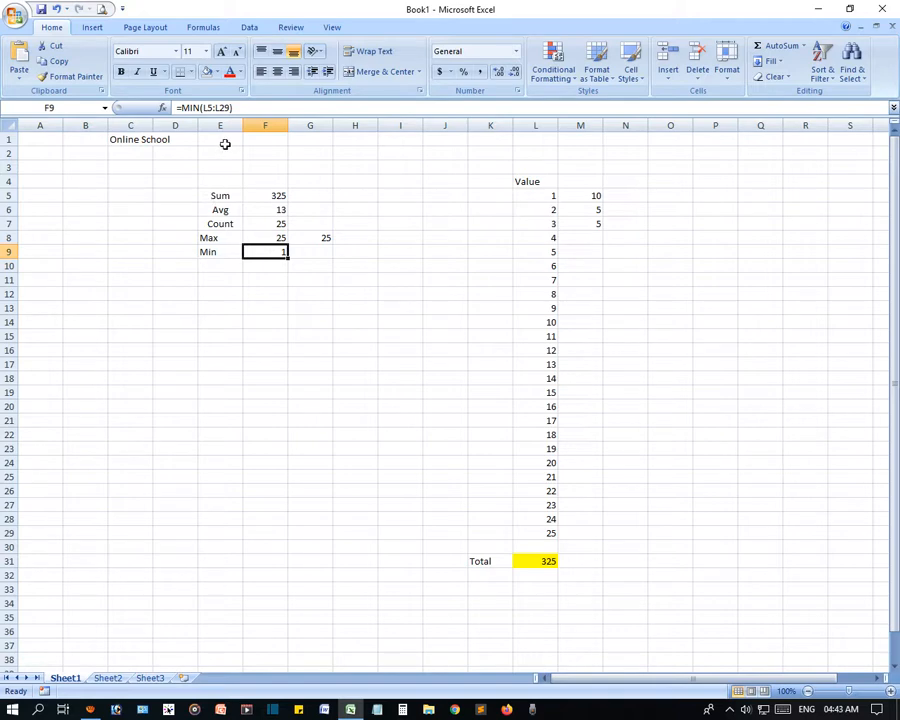
# Center the contents of E3:E10 so that the function labels share the same alignment
pyautogui.moveTo(218, 167); pyautogui.dragTo(212, 256)
pyautogui.click(277, 71)
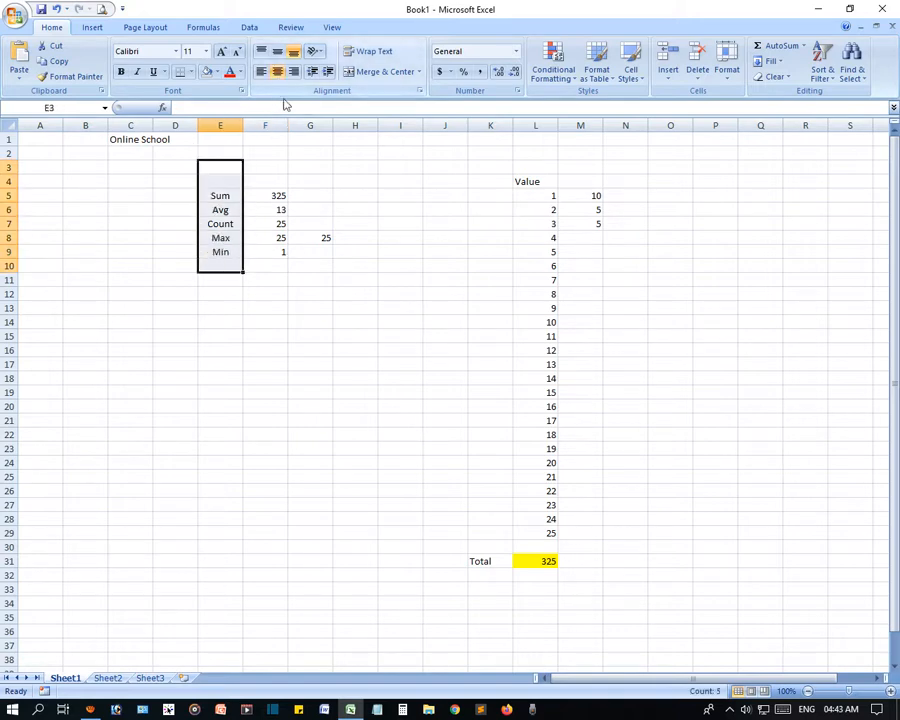
pyautogui.click(355, 377)
# Review the list of available AutoSum functions
pyautogui.click(806, 47)
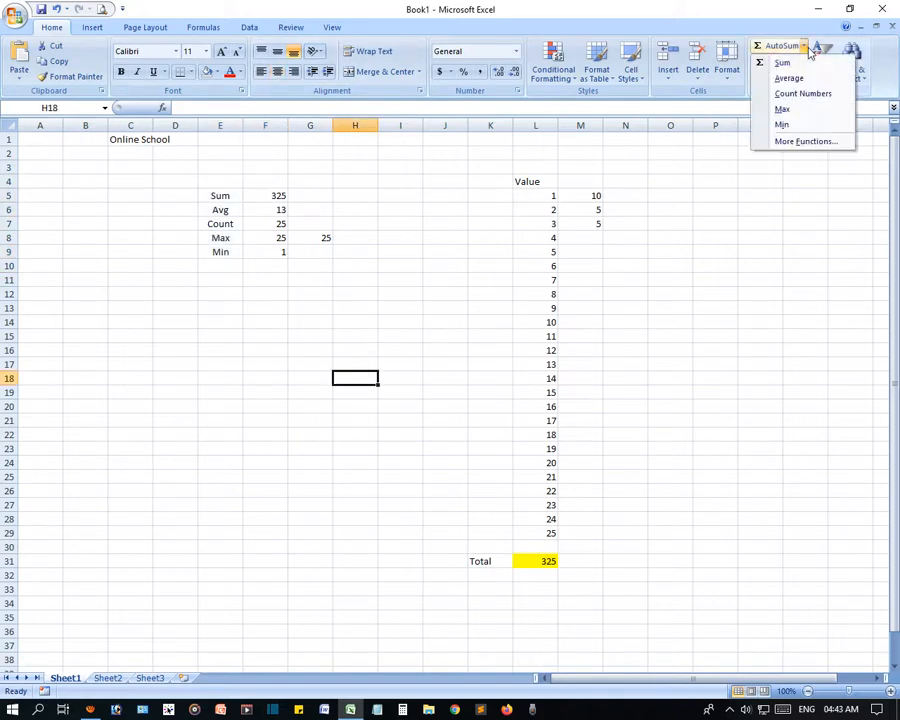
pyautogui.click(311, 350)
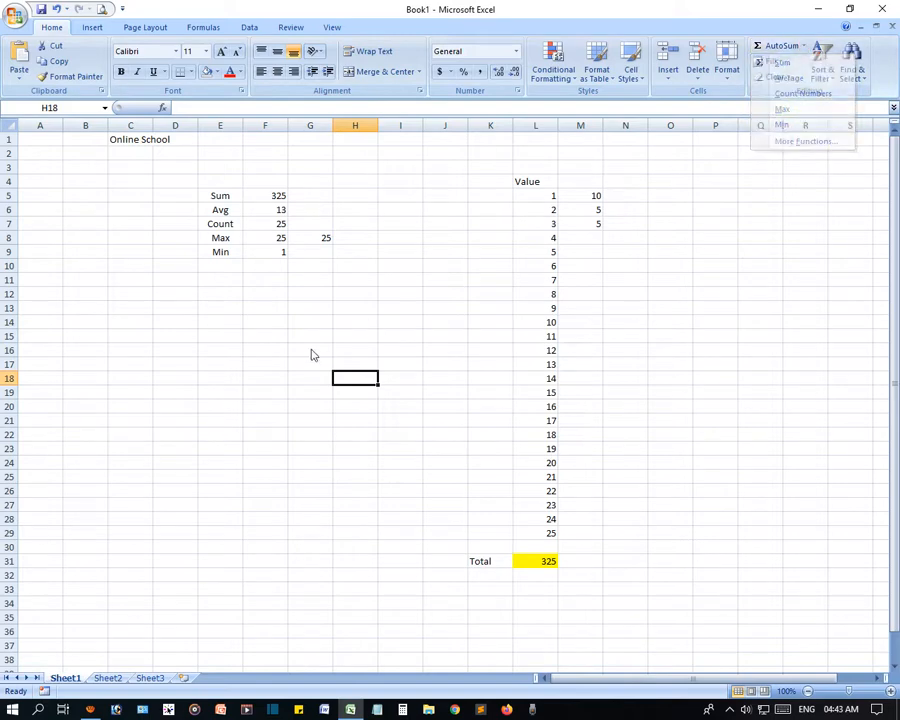
pyautogui.click(806, 47)
pyautogui.click(258, 311)
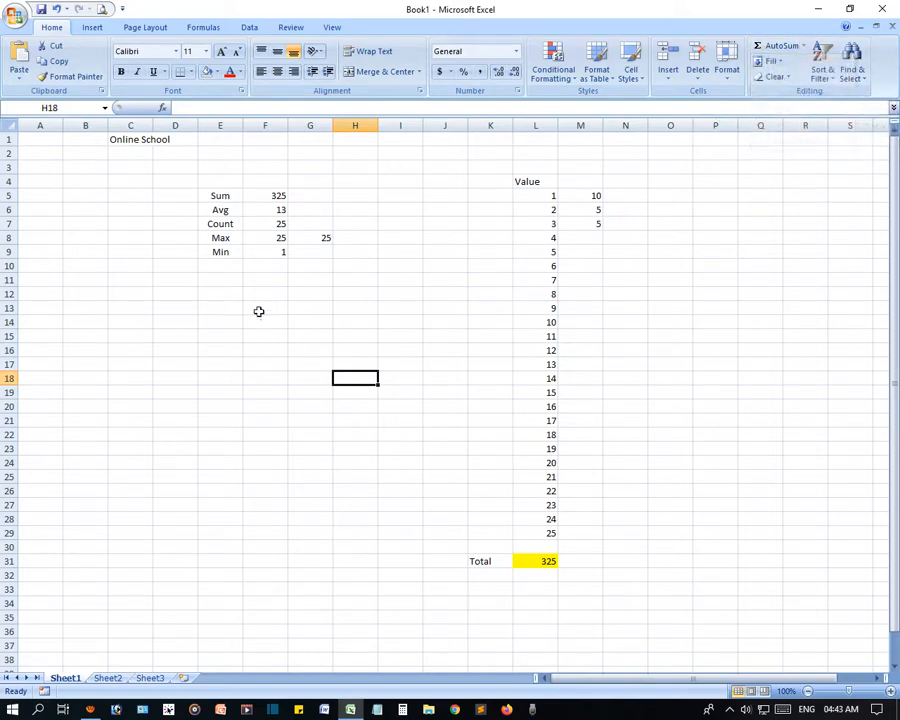
pyautogui.click(482, 575)
pyautogui.click(686, 617)
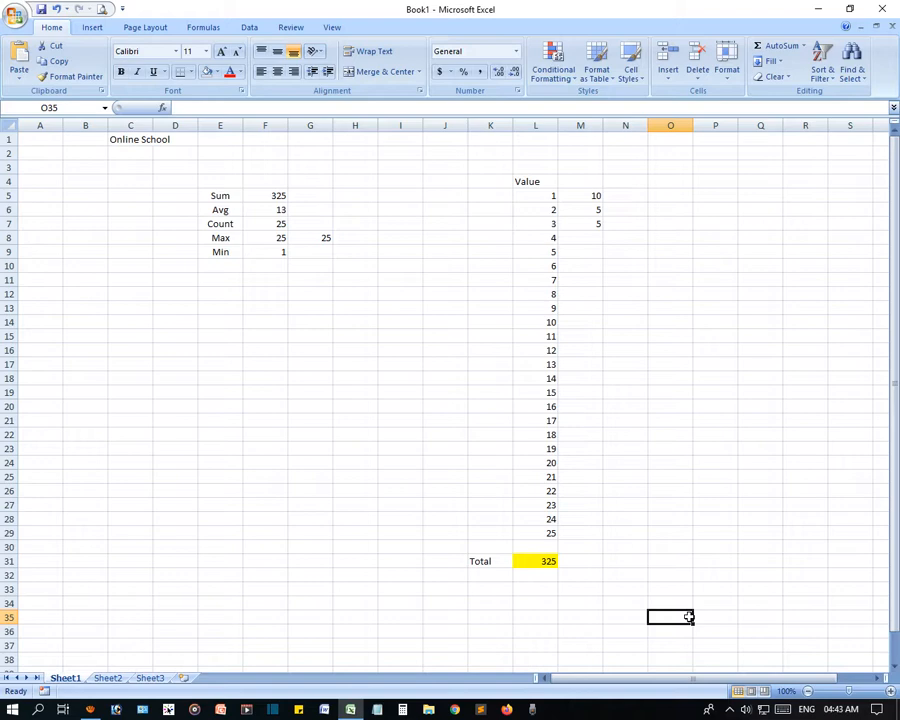
pyautogui.click(366, 336)
pyautogui.click(434, 555)
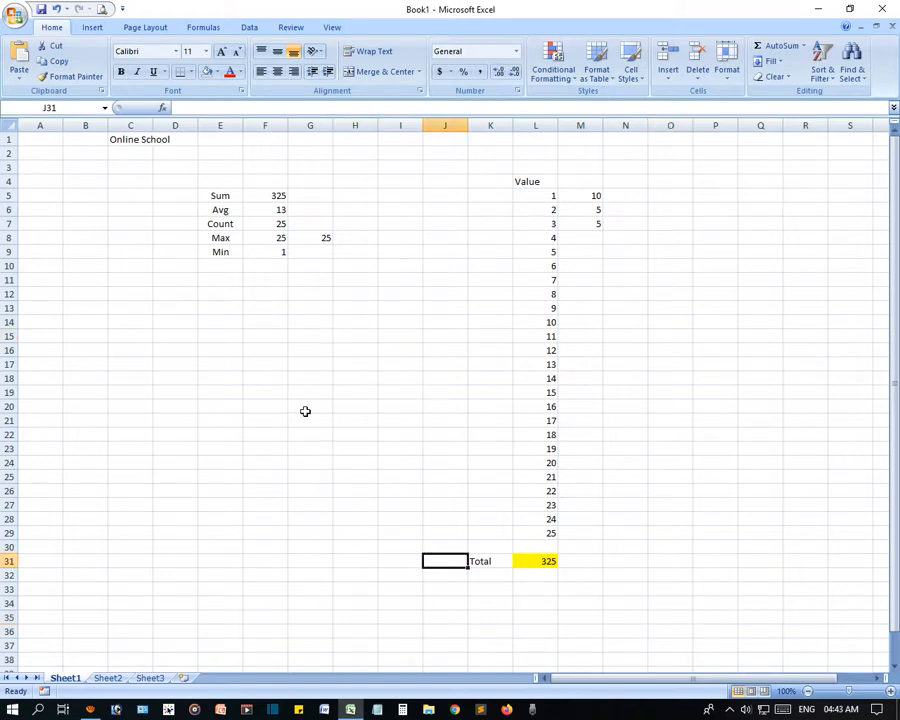
pyautogui.click(266, 350)
pyautogui.moveTo(175, 308); pyautogui.dragTo(175, 322)
pyautogui.click(170, 350)
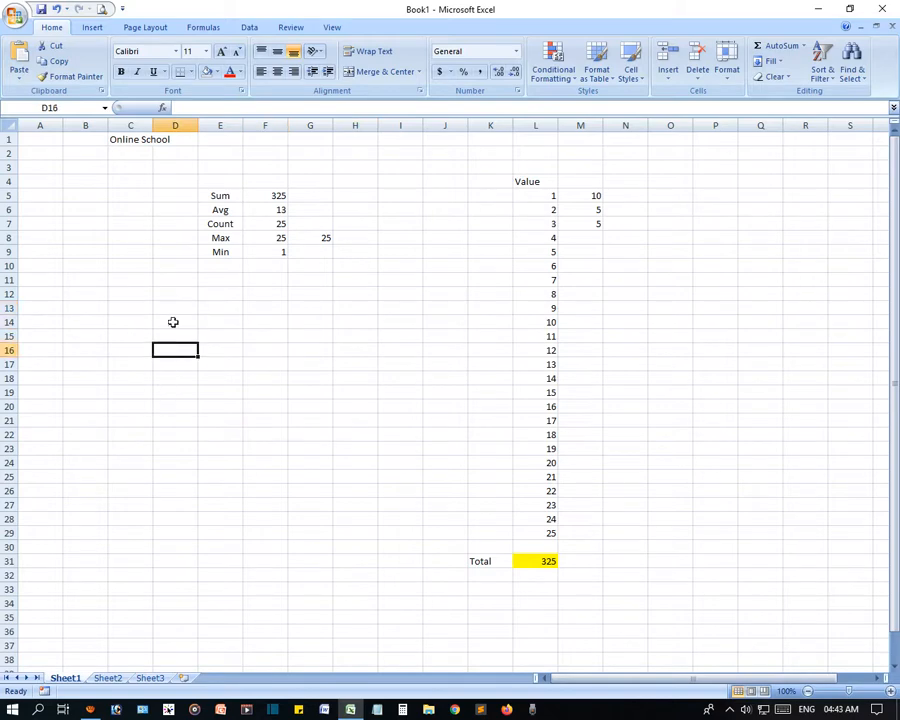
pyautogui.click(172, 310)
pyautogui.write('+')
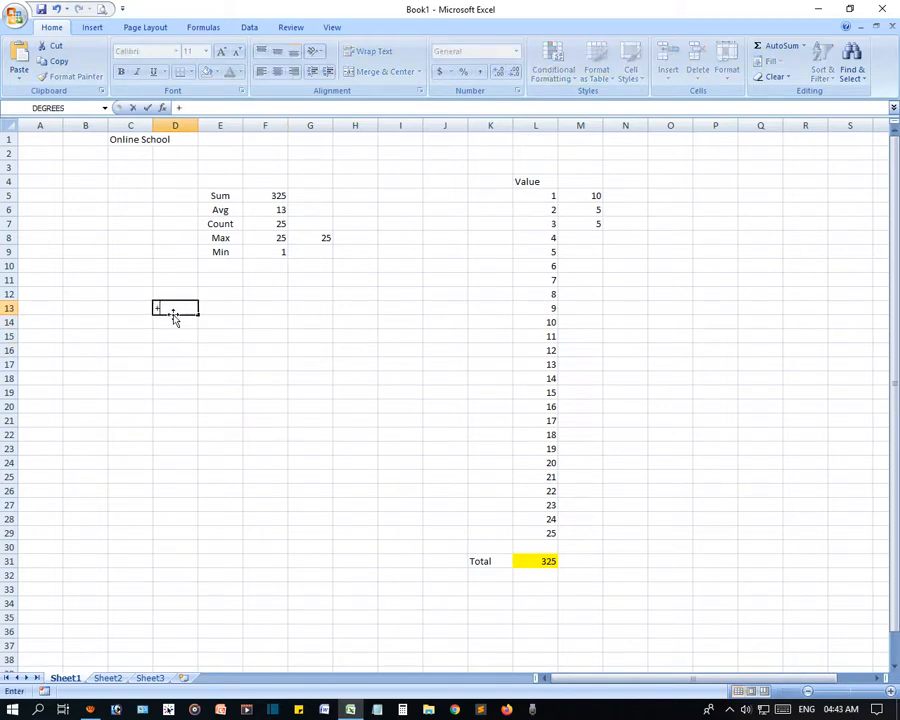
pyautogui.press('Right')
pyautogui.press('Escape')
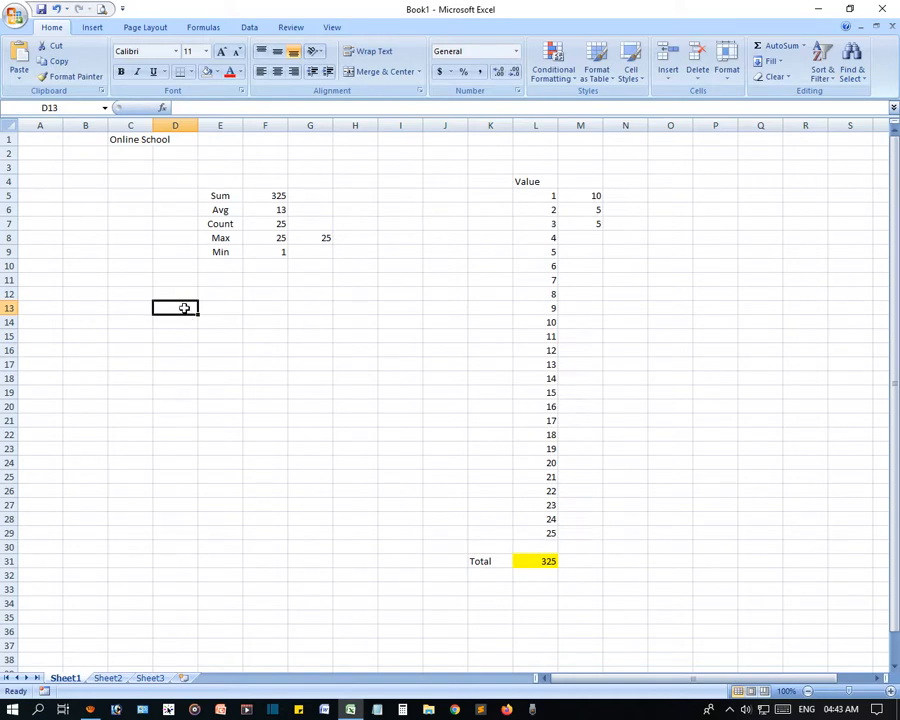
# Enter the label Plus in D13
pyautogui.write('PLu')
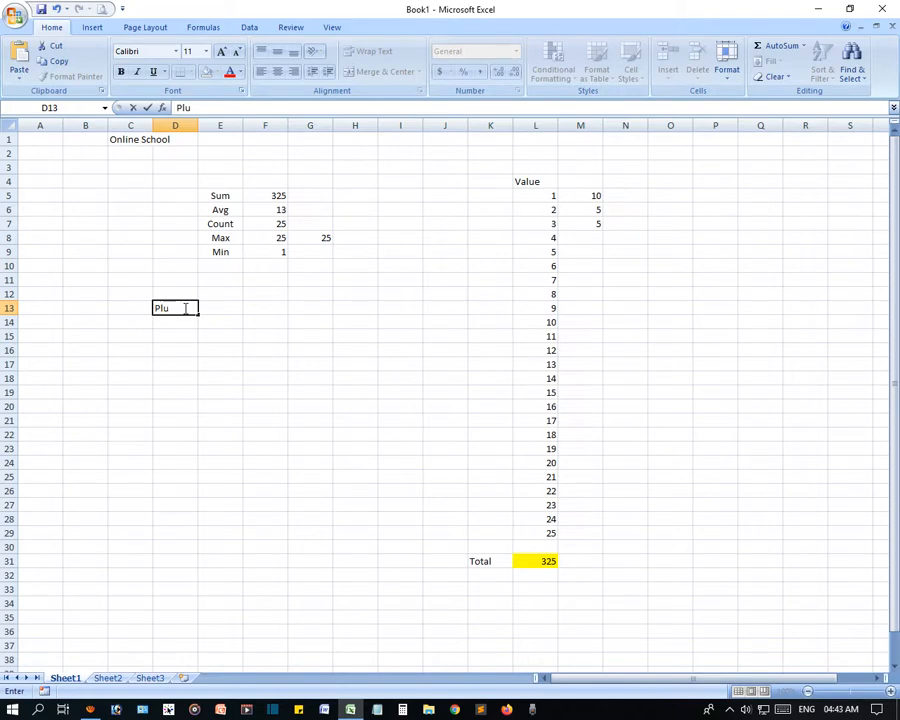
pyautogui.write('s')
pyautogui.press('Tab')
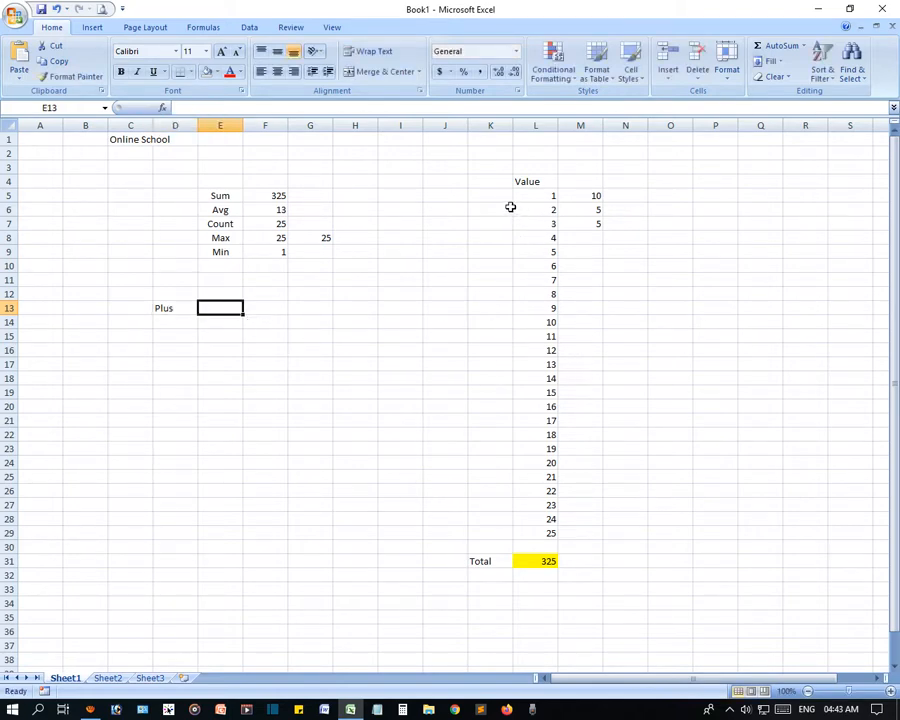
# Enter the headings Value 1 in P5 and Value 2 in Q5
pyautogui.click(717, 180)
pyautogui.click(714, 199)
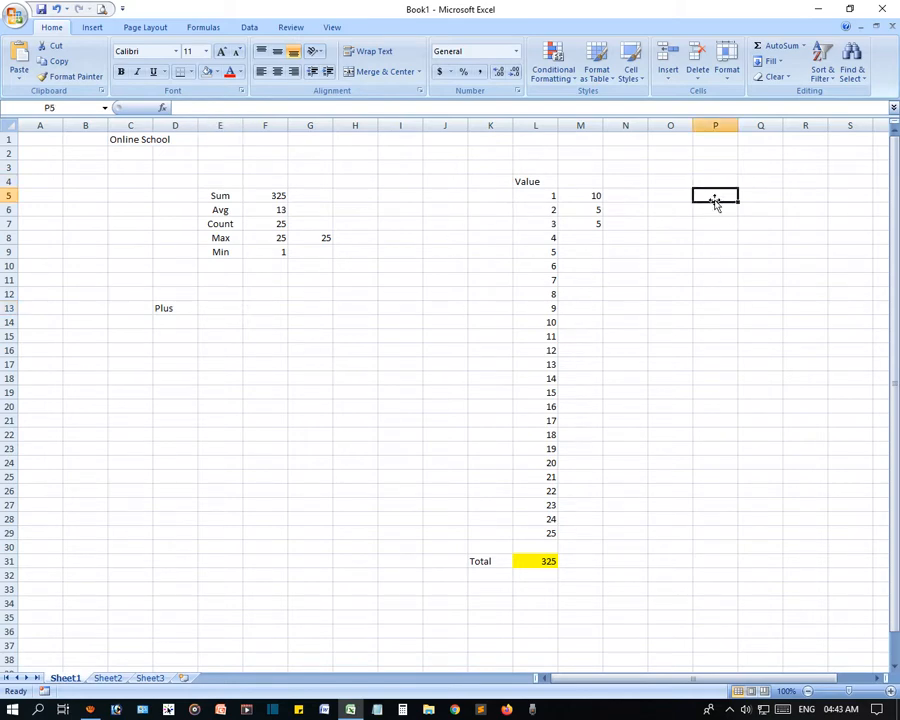
pyautogui.write('Valu')
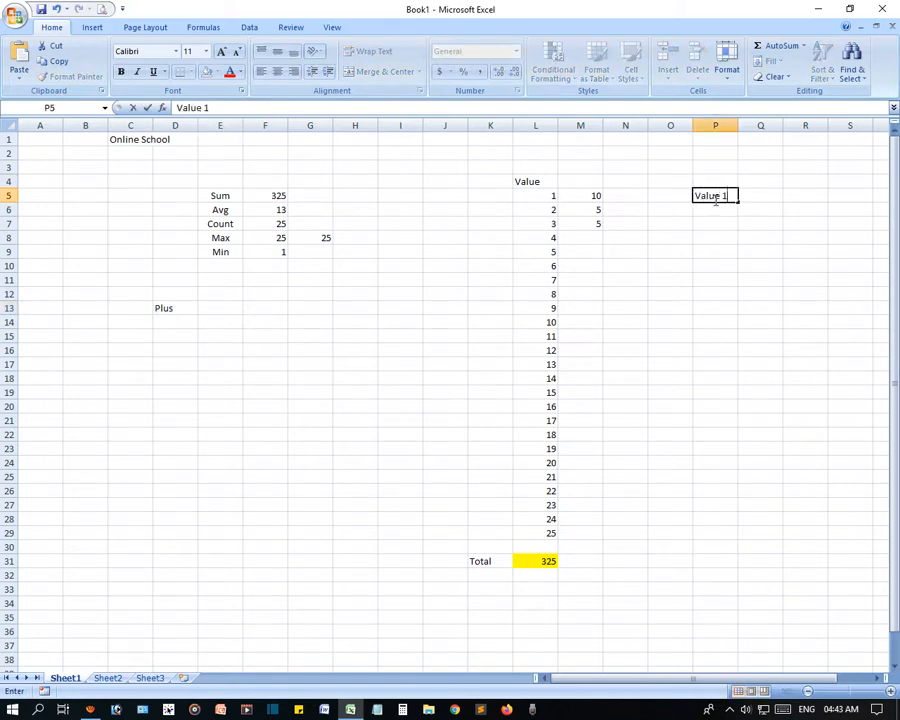
pyautogui.write('e 1')
pyautogui.press('Tab')
pyautogui.write('Valu')
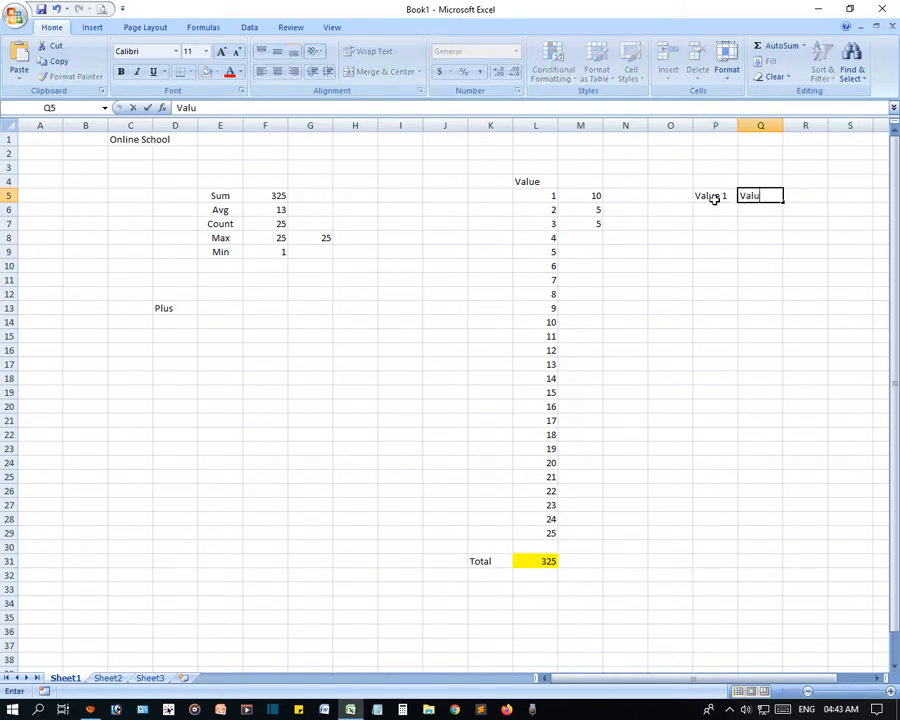
pyautogui.write('e 2')
pyautogui.press('Return')
# Enter 100 in P6 under Value 1 and 50 in Q6 under Value 2
pyautogui.click(715, 205)
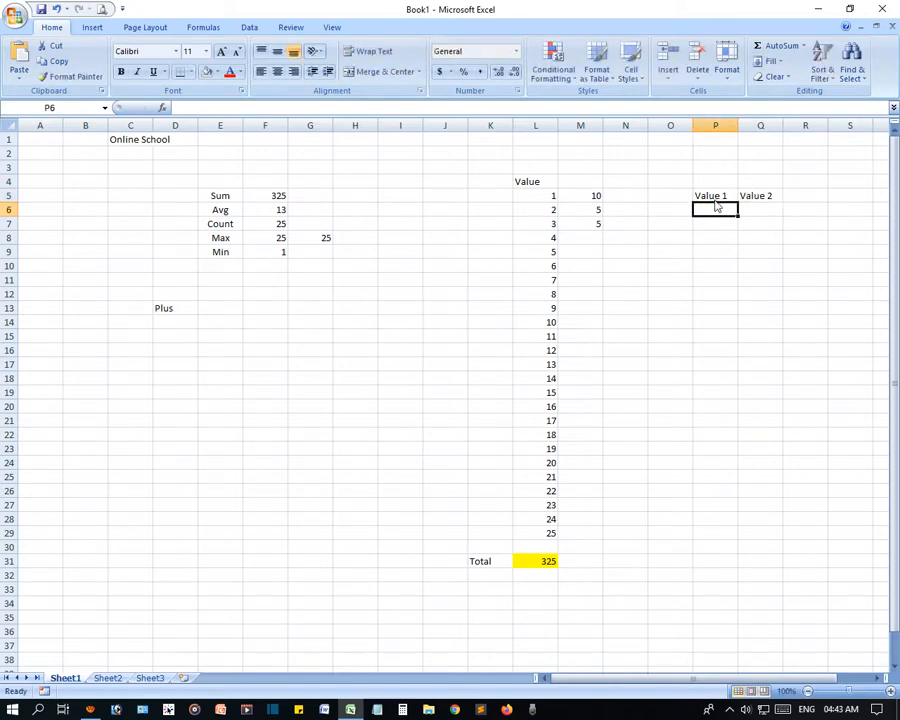
pyautogui.write('100')
pyautogui.press('Tab')
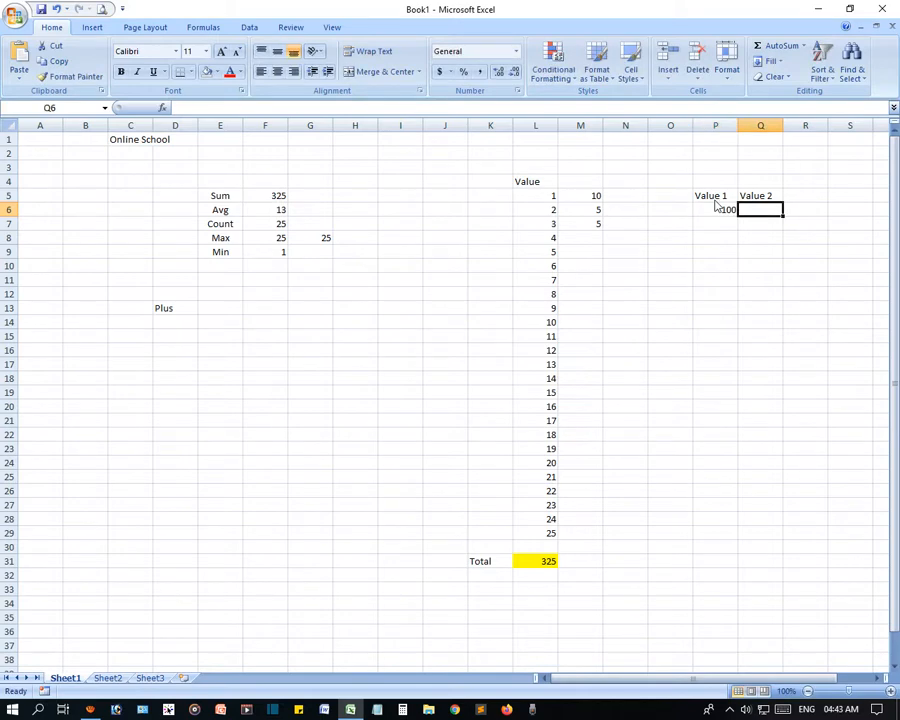
pyautogui.write('50')
pyautogui.press('Return')
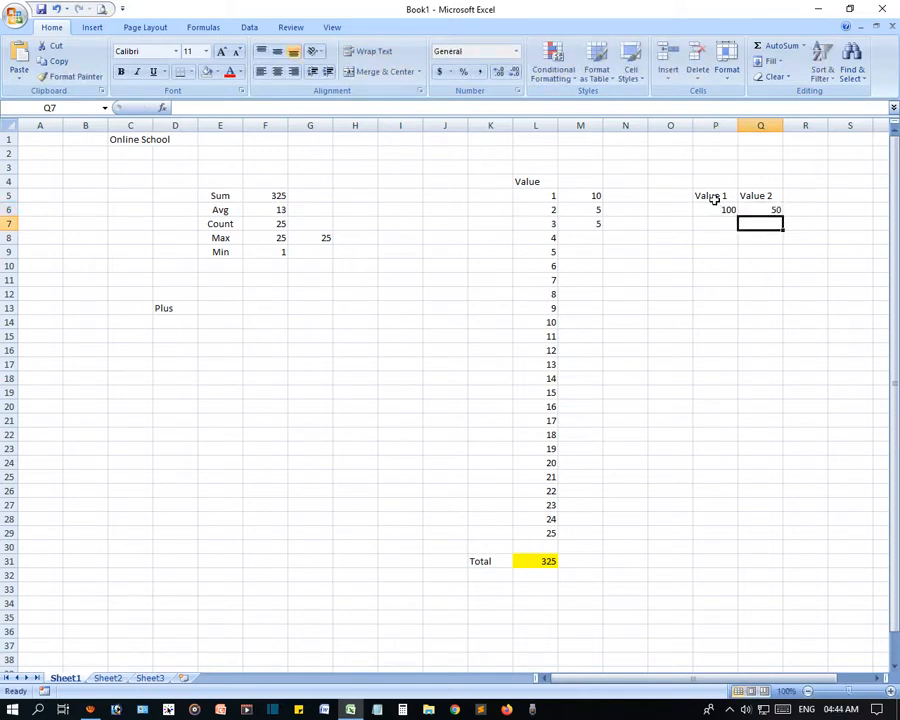
pyautogui.moveTo(711, 211); pyautogui.dragTo(760, 210)
pyautogui.click(301, 410)
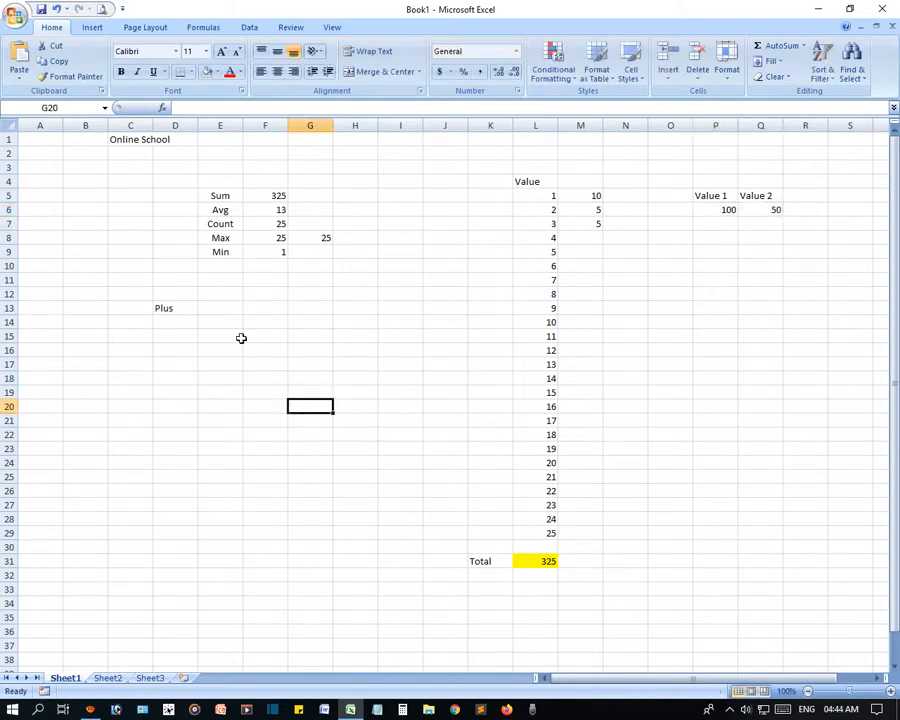
# Replace the label in D13 with Sum
pyautogui.click(180, 308)
pyautogui.click(229, 309)
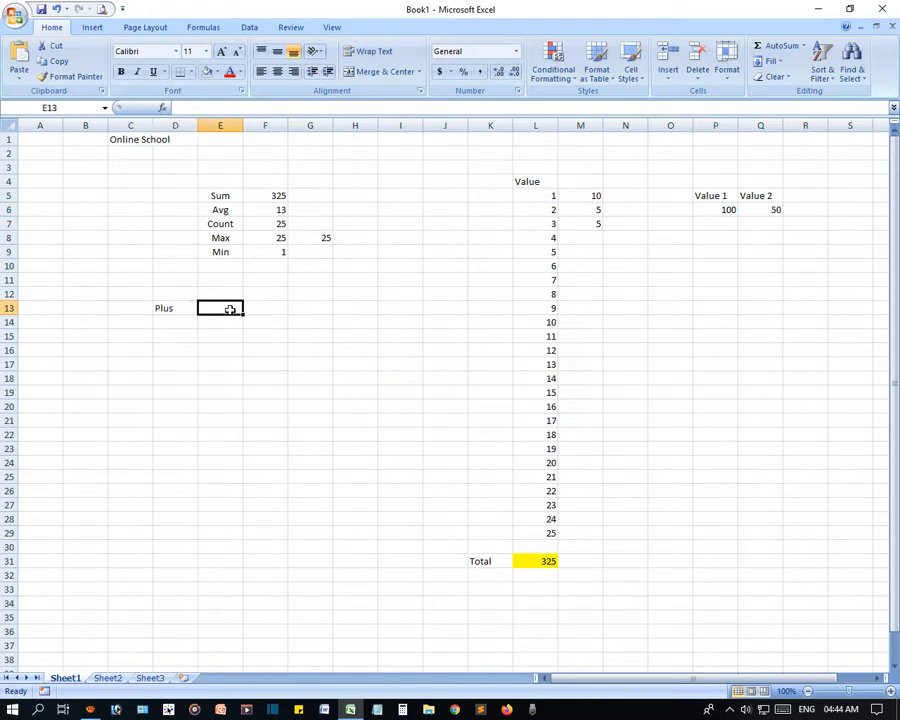
pyautogui.click(177, 306)
pyautogui.write('Sum')
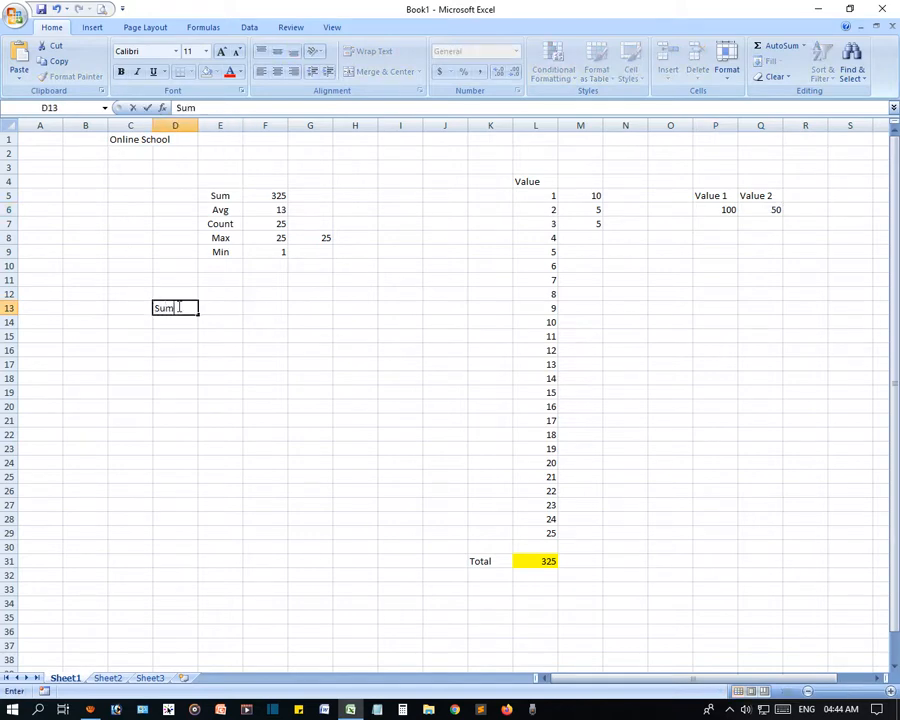
pyautogui.press('Tab')
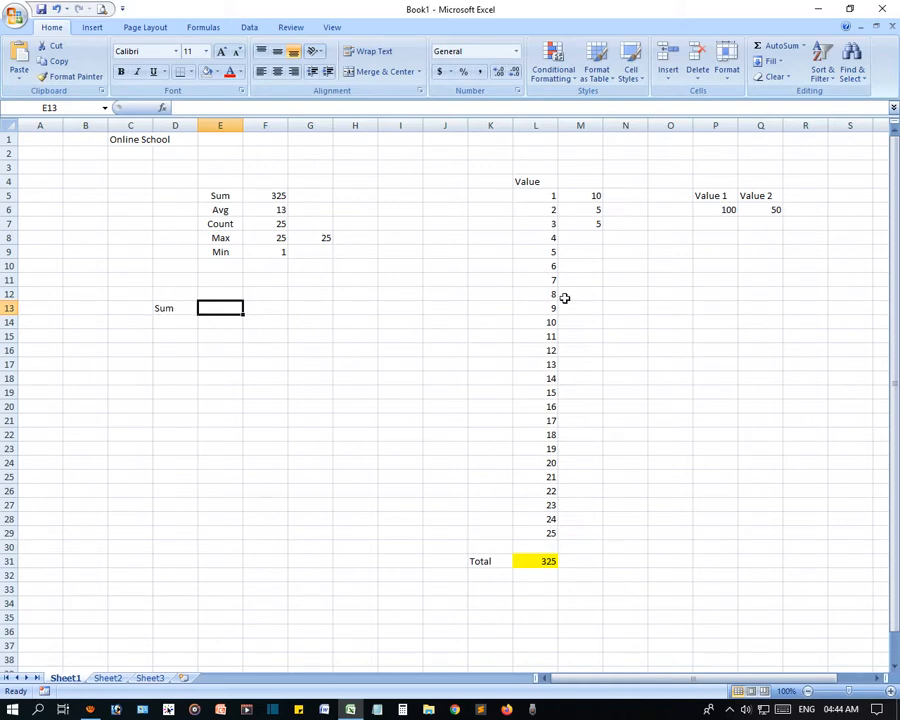
# Add the two values in E13 with the hand-entered formula =SUM(P6+Q6), and check the formula against its source cells
pyautogui.write('=')
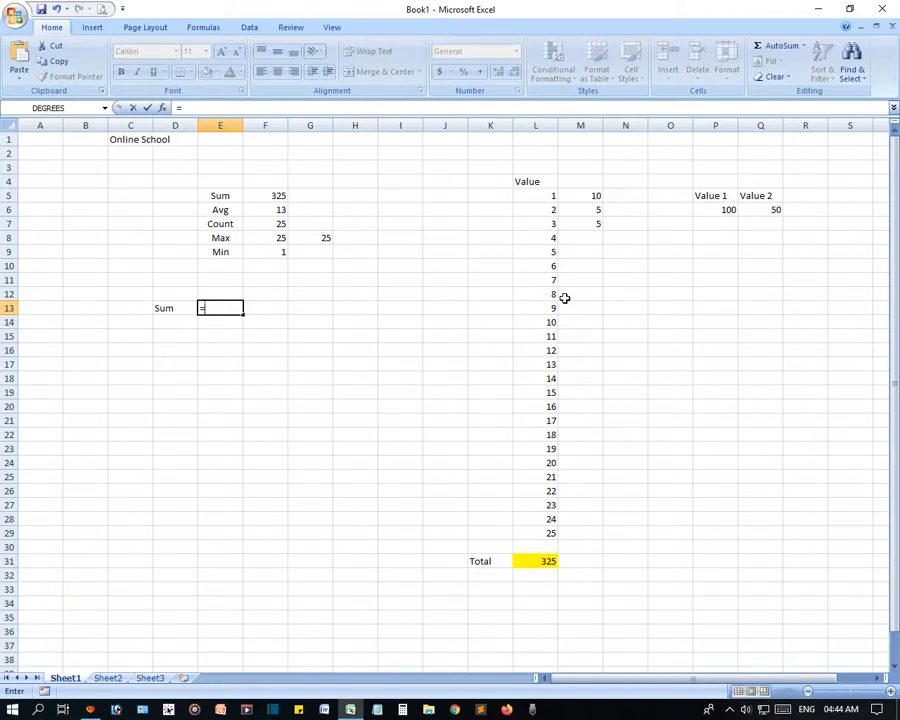
pyautogui.write('sum')
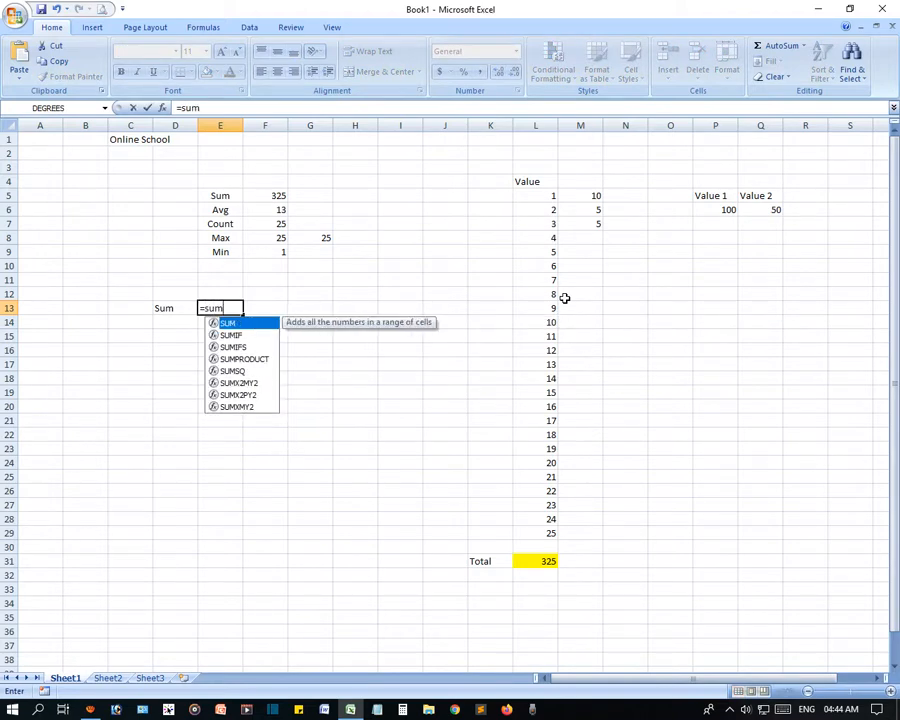
pyautogui.write('(')
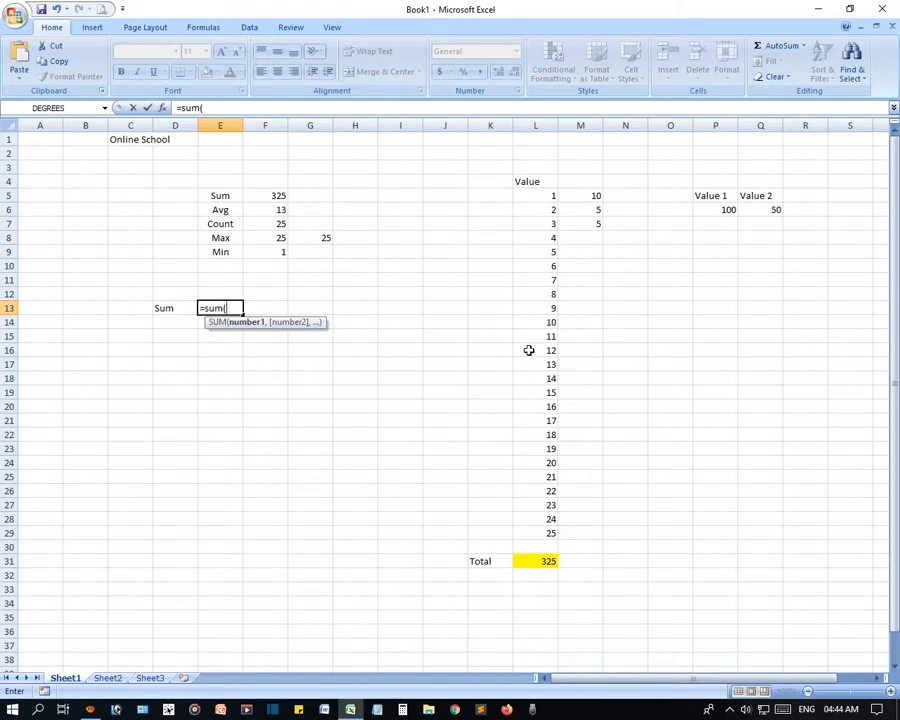
pyautogui.click(720, 211)
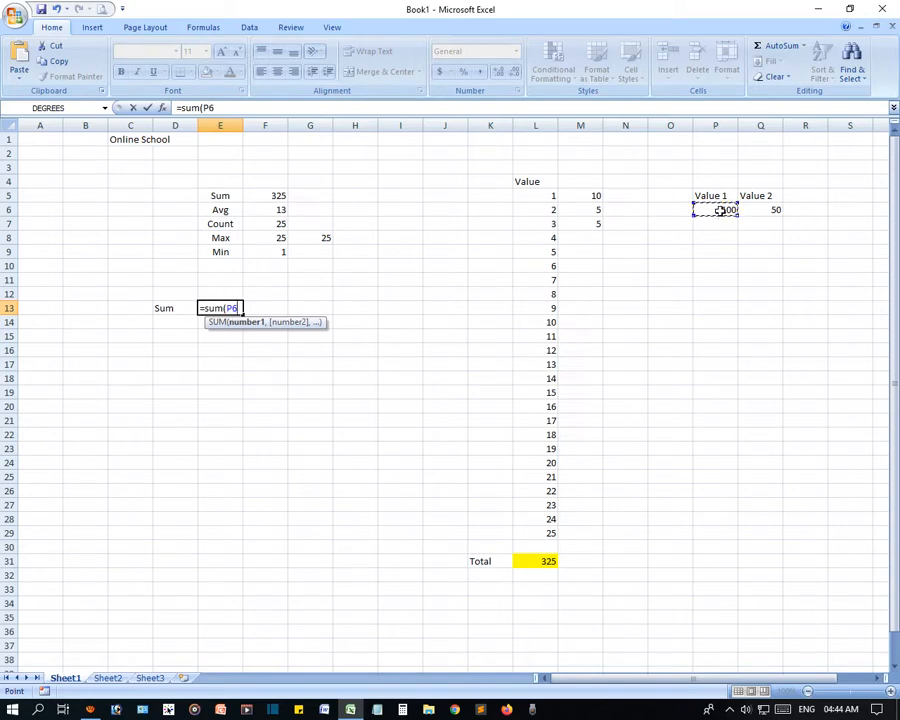
pyautogui.write('+')
pyautogui.click(758, 209)
pyautogui.write(')')
pyautogui.press('Return')
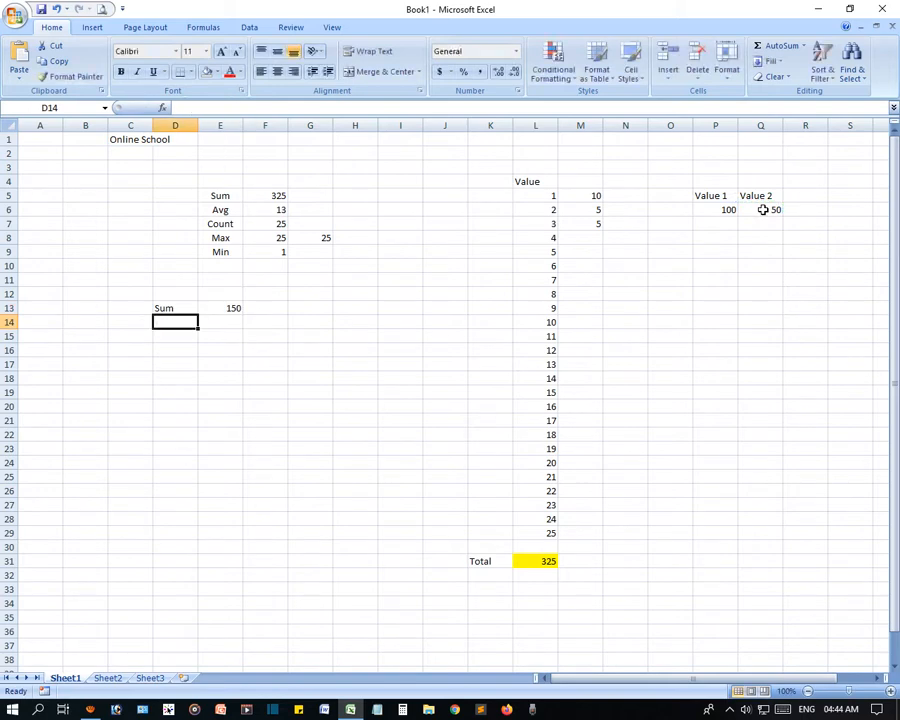
pyautogui.click(234, 308)
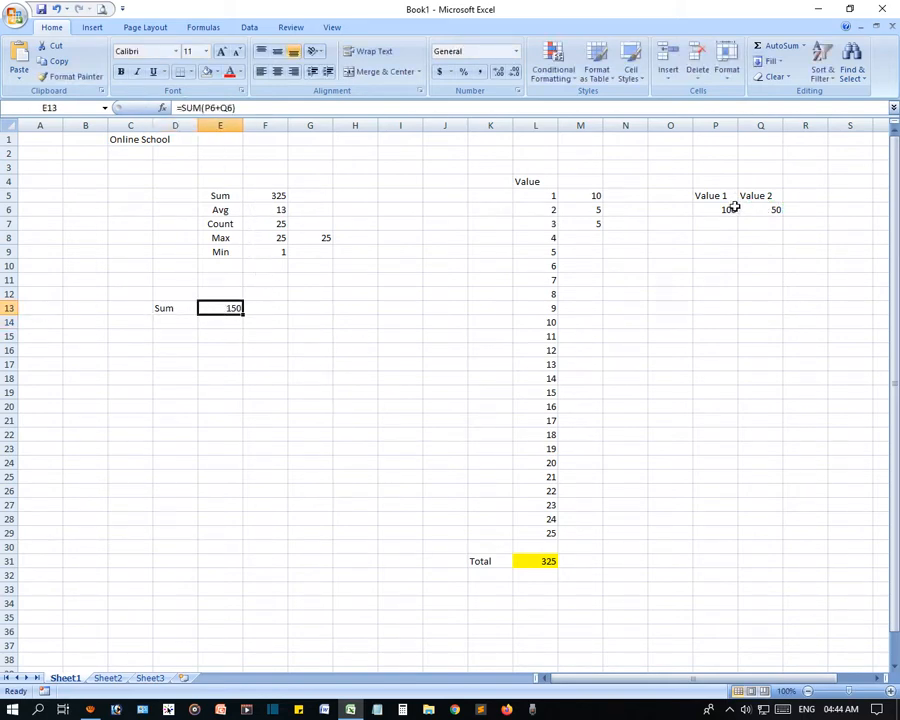
pyautogui.moveTo(734, 207); pyautogui.dragTo(760, 209)
# Change the formula in E13 to use the range form =SUM(P6:Q6), and check it
pyautogui.click(213, 312)
pyautogui.click(228, 107)
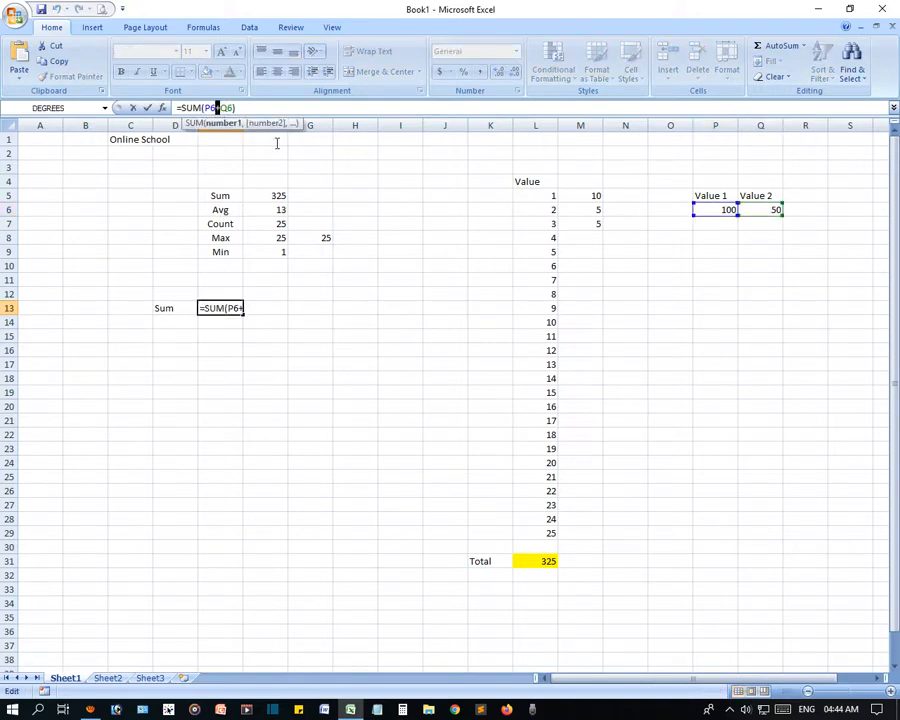
pyautogui.press('Return')
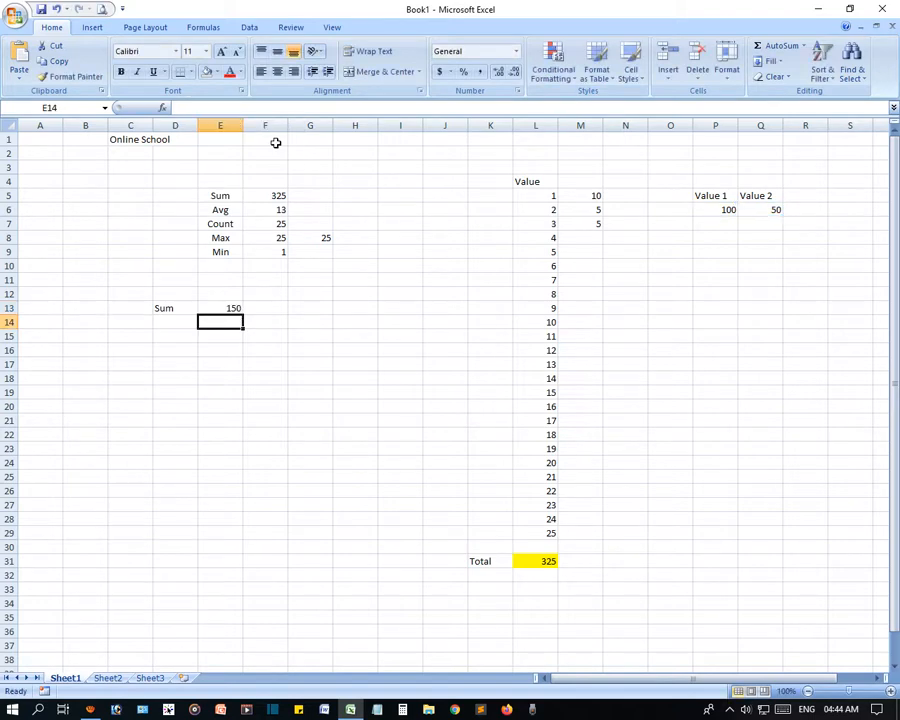
pyautogui.click(205, 307)
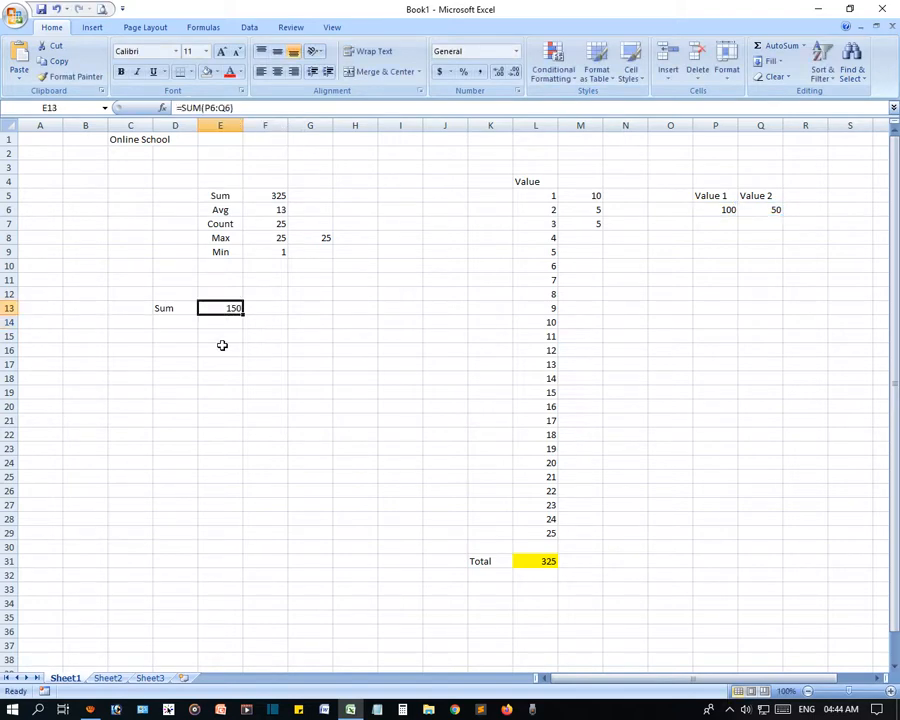
# Subtract Value 2 from Value 1 in E14 with the formula =SUM(P6-Q6), and check it against the source cells
pyautogui.click(195, 322)
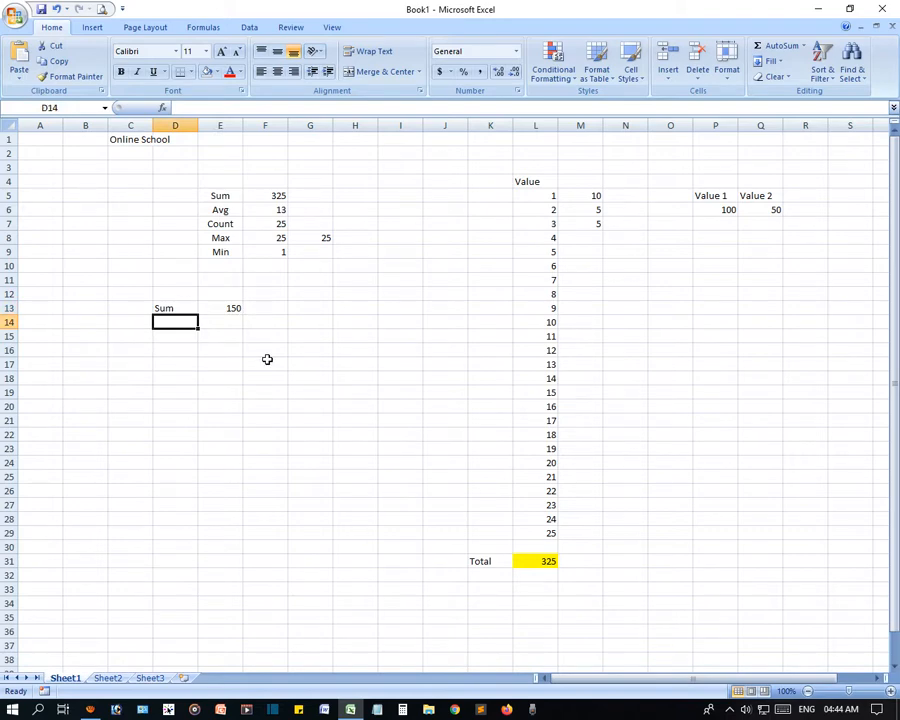
pyautogui.press('Right')
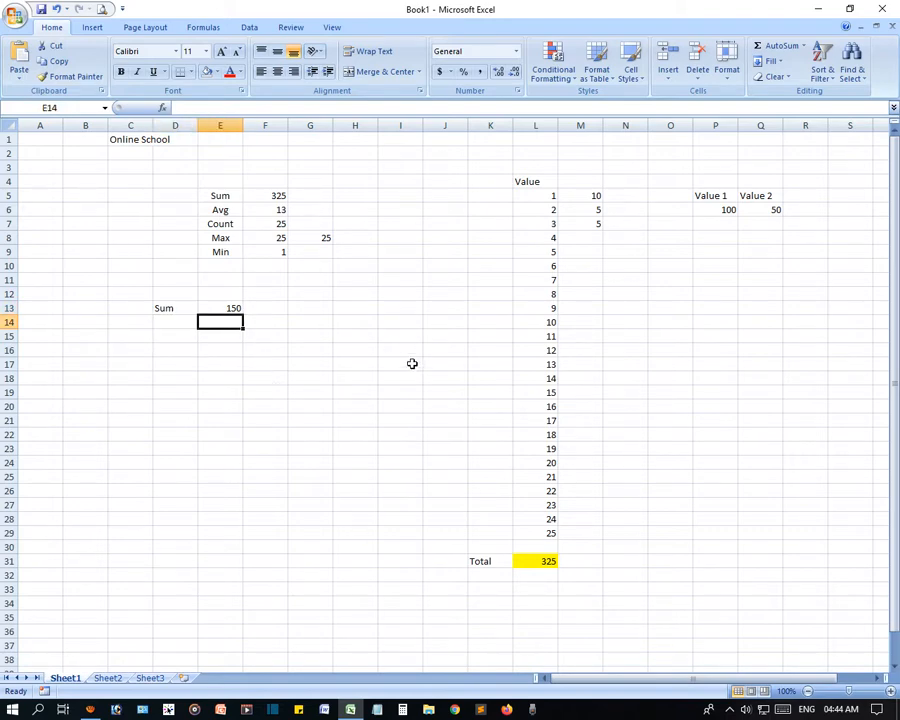
pyautogui.write('=s')
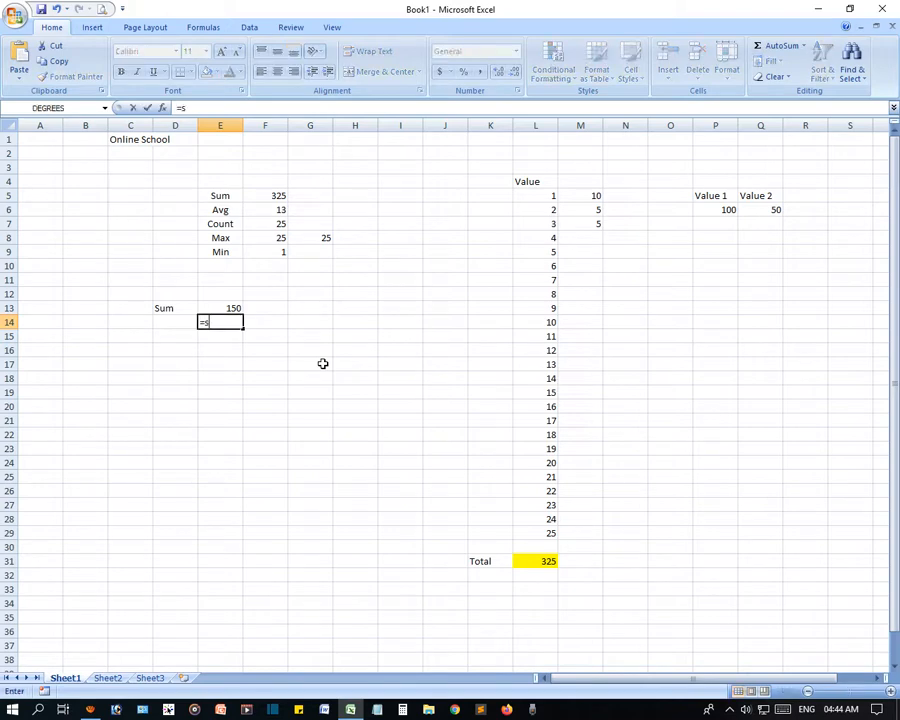
pyautogui.write('um(')
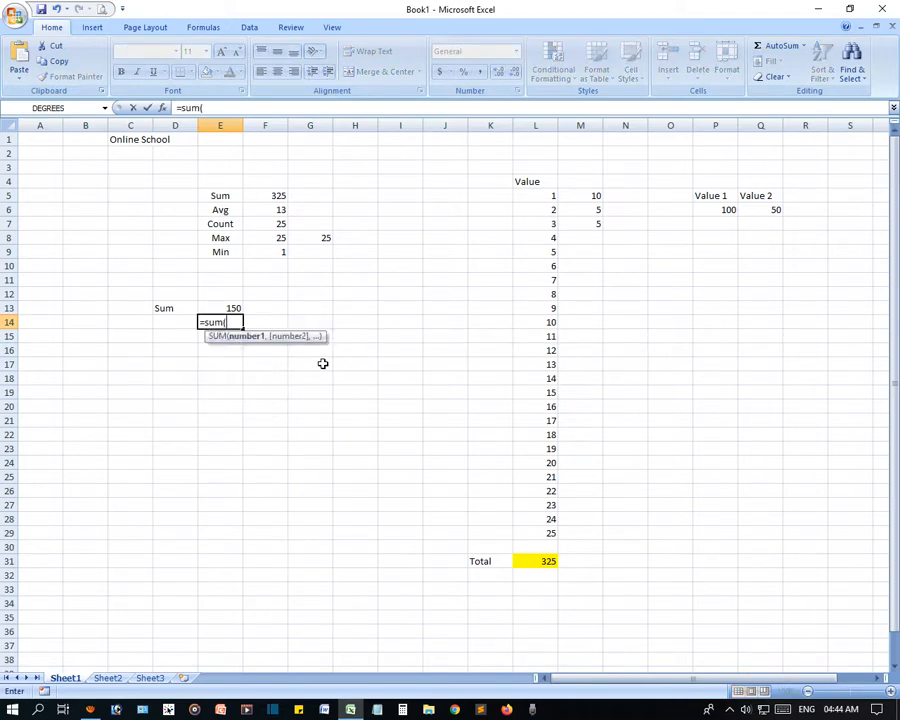
pyautogui.click(725, 208)
pyautogui.write('-')
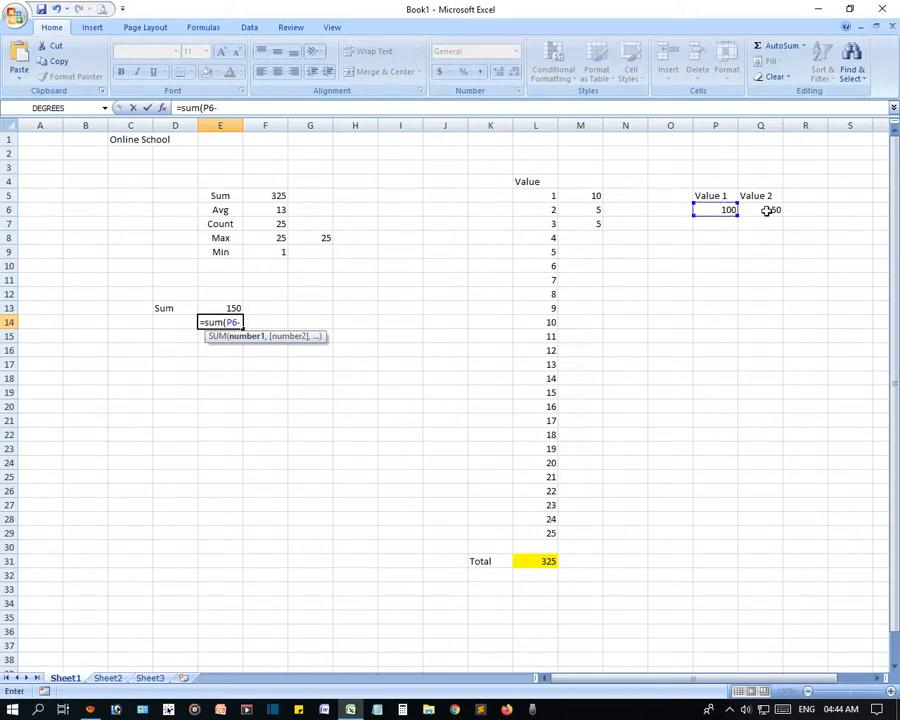
pyautogui.click(769, 209)
pyautogui.write(')')
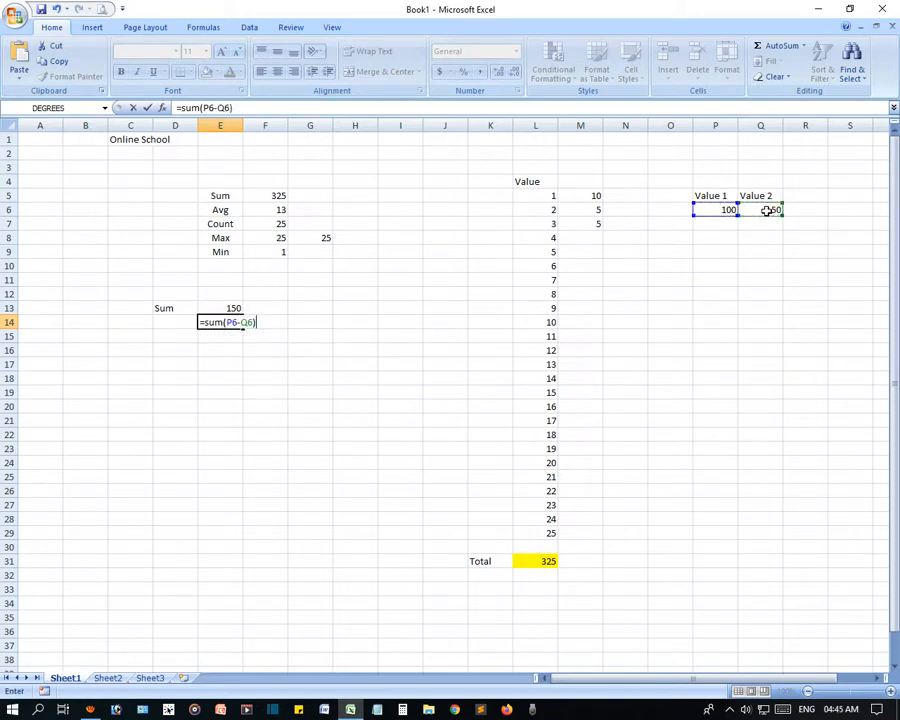
pyautogui.press('Return')
pyautogui.click(221, 321)
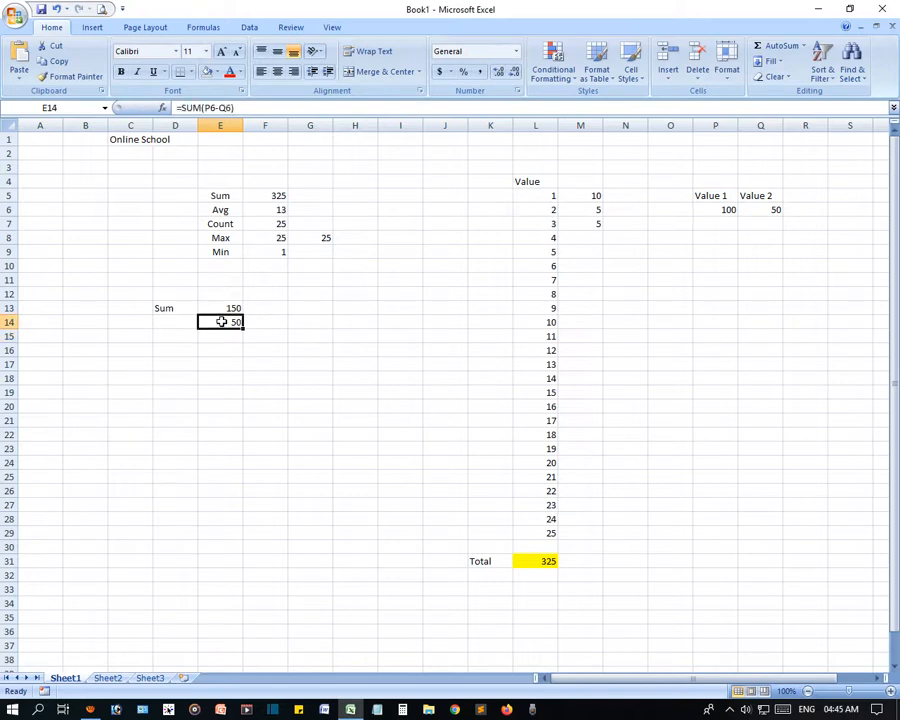
pyautogui.moveTo(715, 209); pyautogui.dragTo(770, 209)
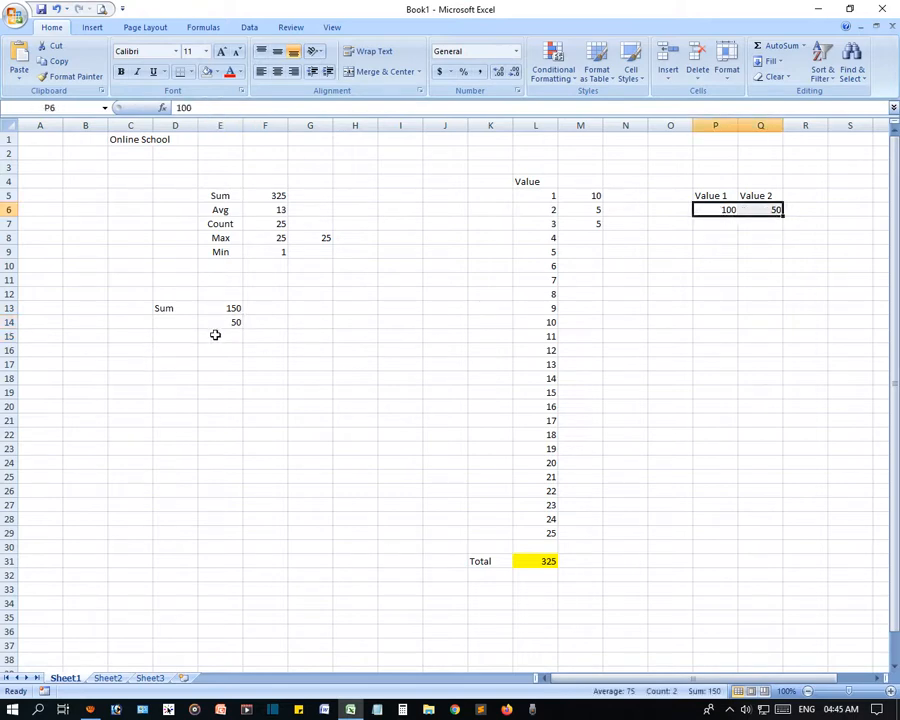
# Label the calculation rows with the operator signs + in D13, - in D14 and * in D15
pyautogui.click(214, 333)
pyautogui.click(175, 321)
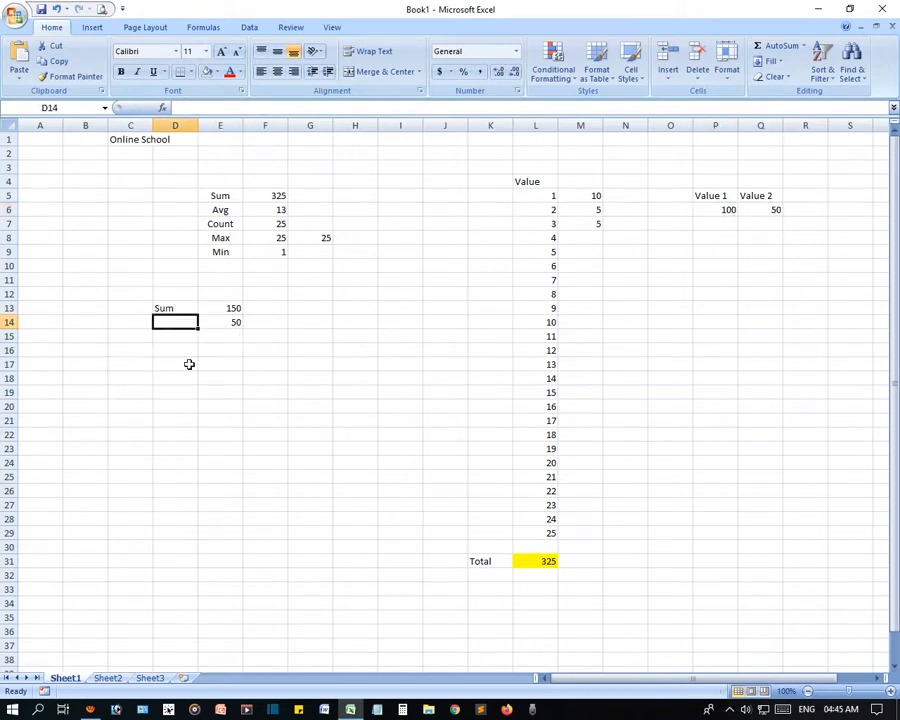
pyautogui.write('-')
pyautogui.press('Tab')
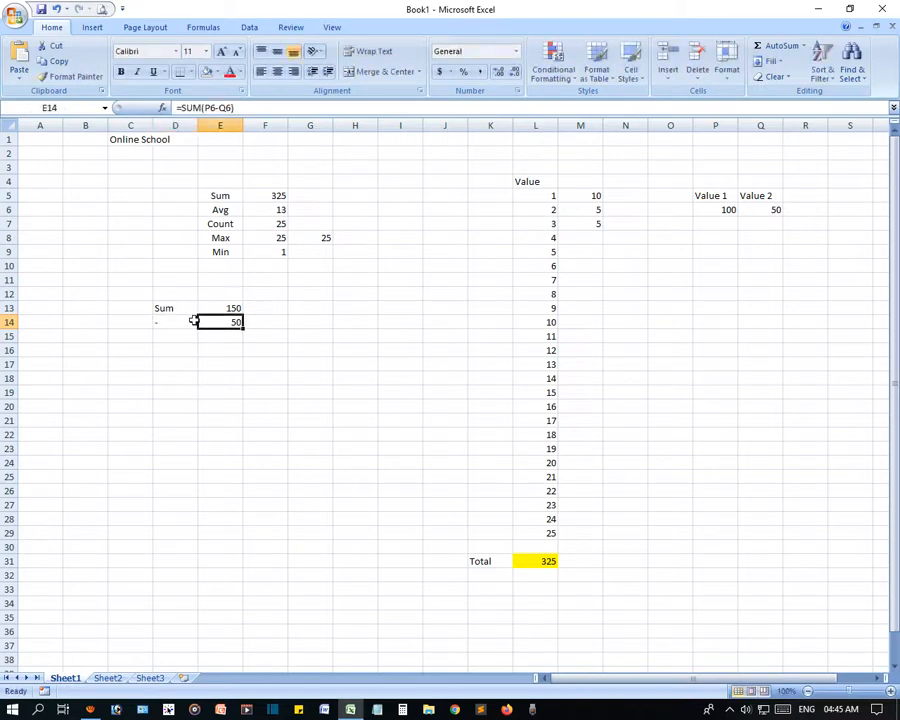
pyautogui.click(173, 295)
pyautogui.click(173, 313)
pyautogui.write('+')
pyautogui.press('Tab')
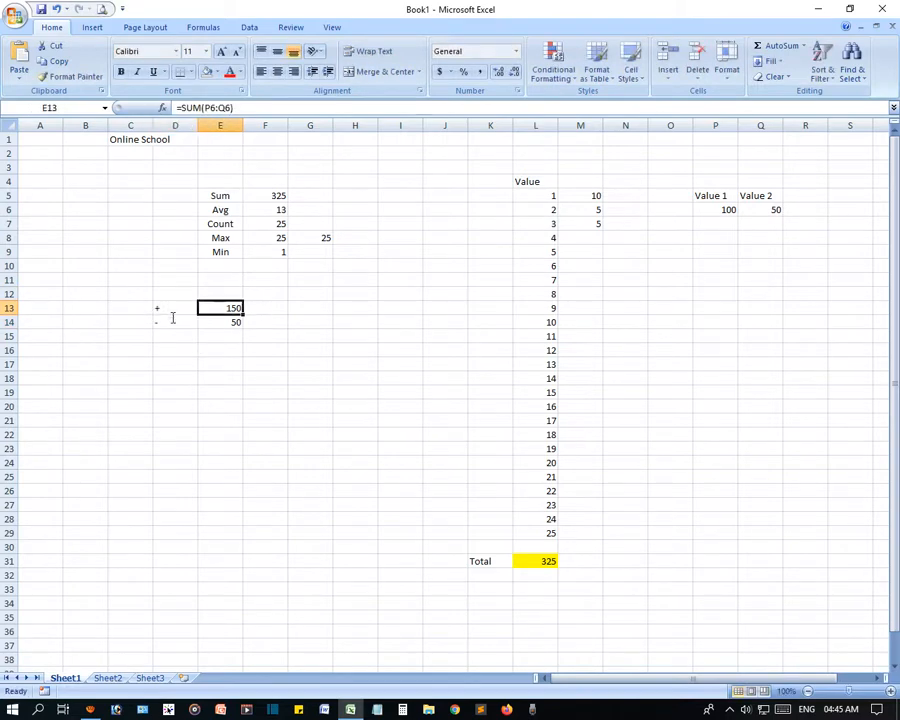
pyautogui.click(168, 334)
pyautogui.write('*')
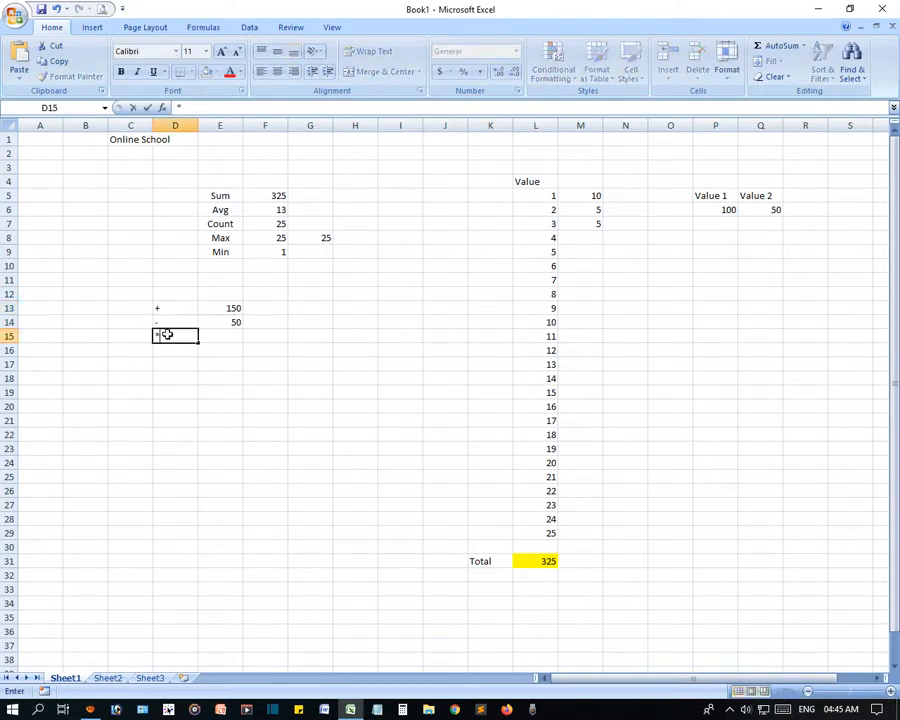
# Multiply Value 1 by Value 2 in E15 with the formula =SUM(P6*Q6)
pyautogui.click(222, 337)
pyautogui.write('=')
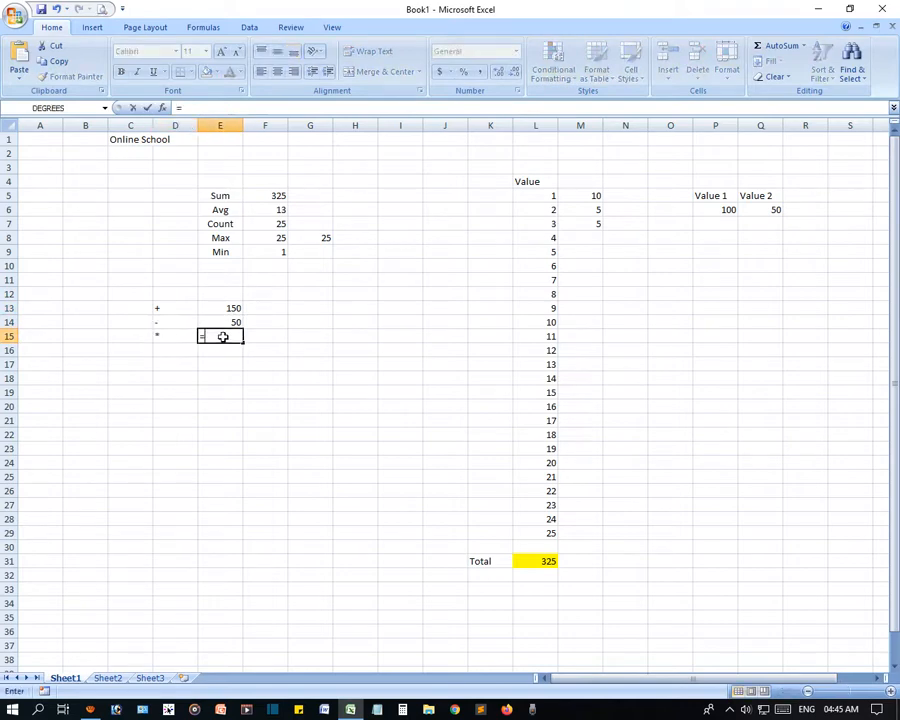
pyautogui.write('sum(')
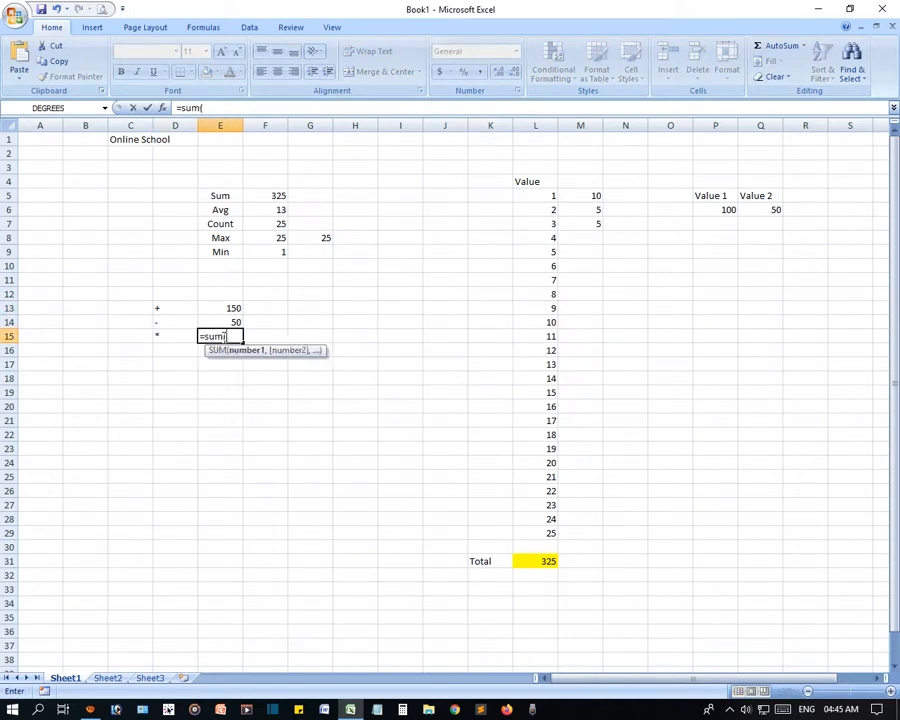
pyautogui.click(725, 210)
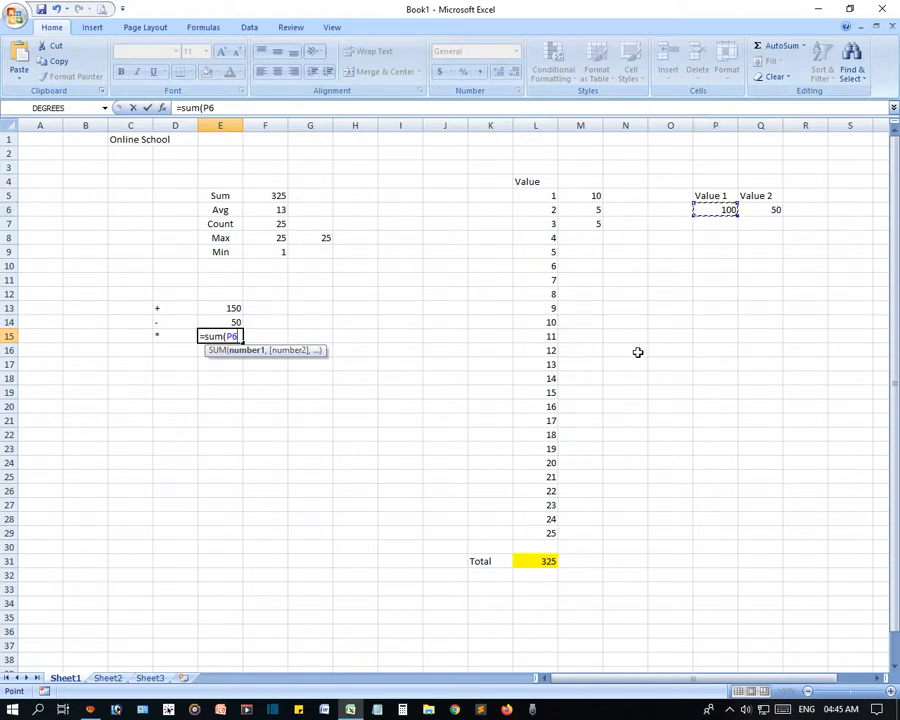
pyautogui.write('*')
pyautogui.click(767, 210)
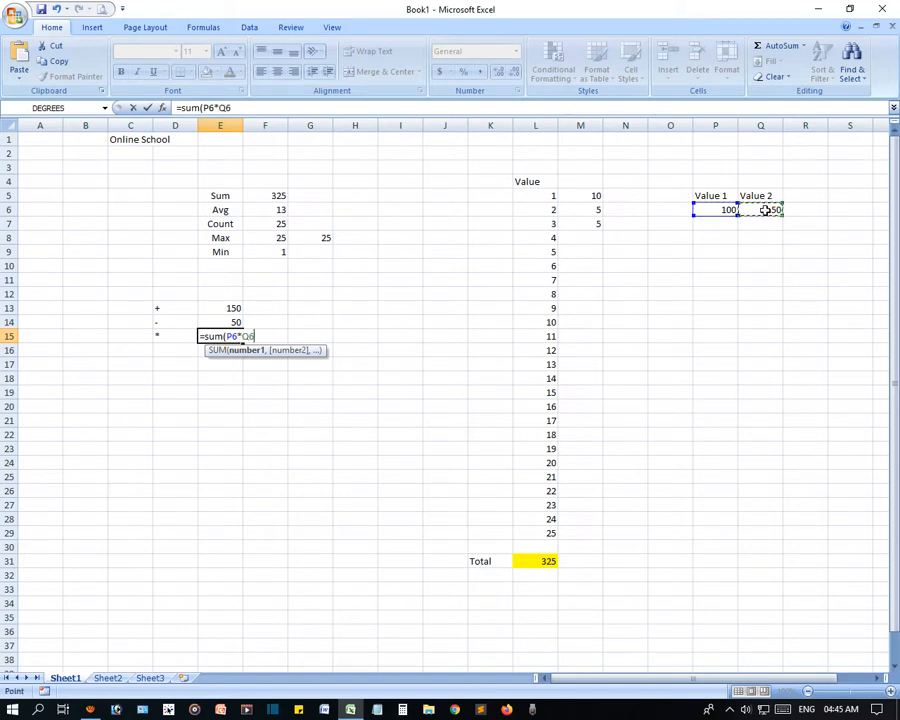
pyautogui.write(')')
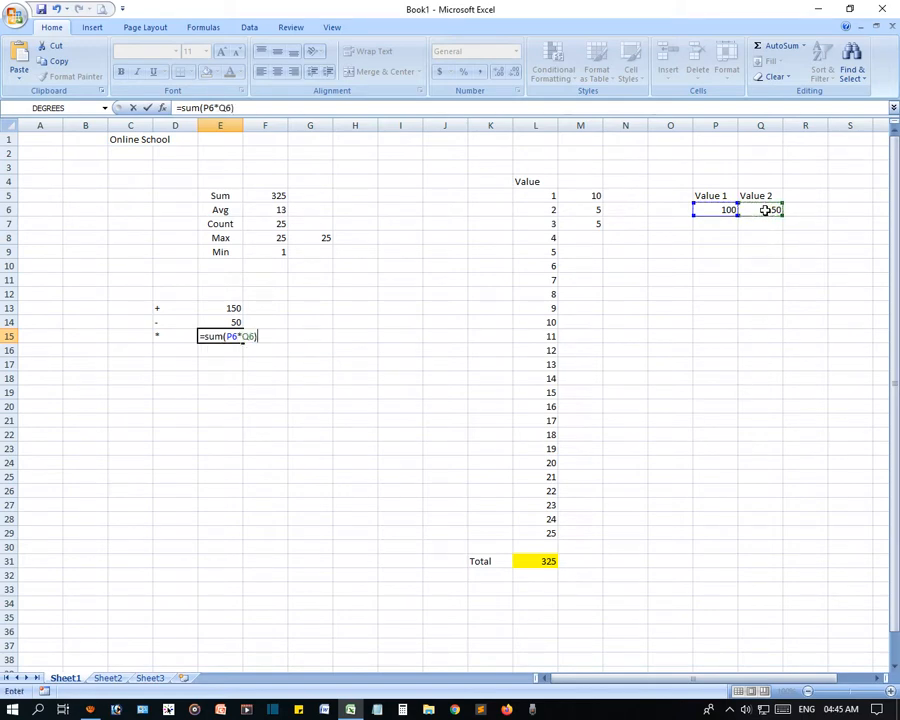
pyautogui.press('Return')
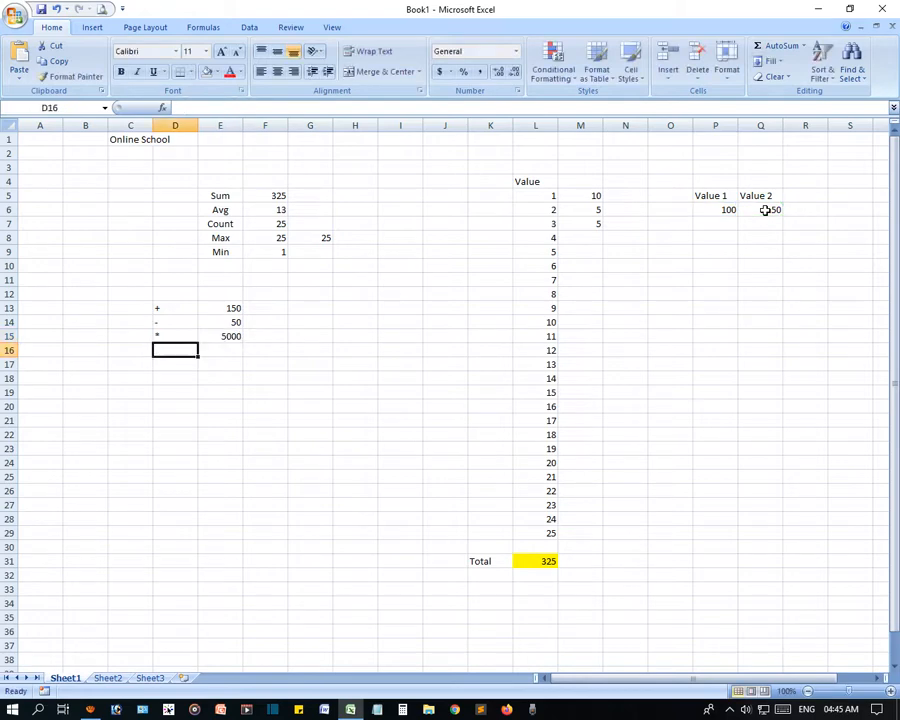
pyautogui.press('alt')
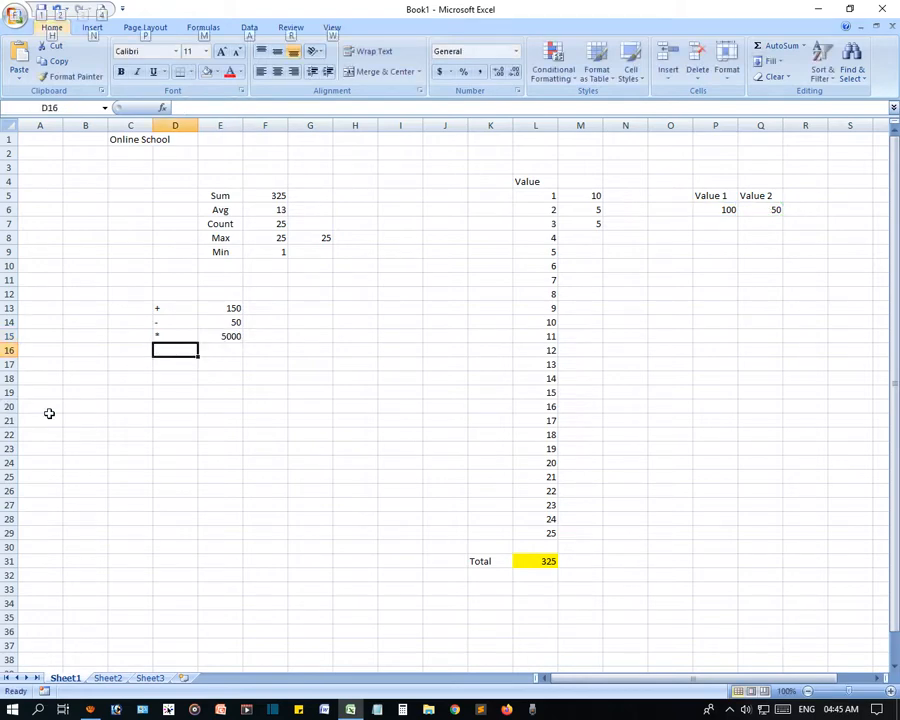
pyautogui.click(228, 347)
pyautogui.click(175, 353)
pyautogui.press('alt')
pyautogui.click(177, 360)
pyautogui.click(178, 352)
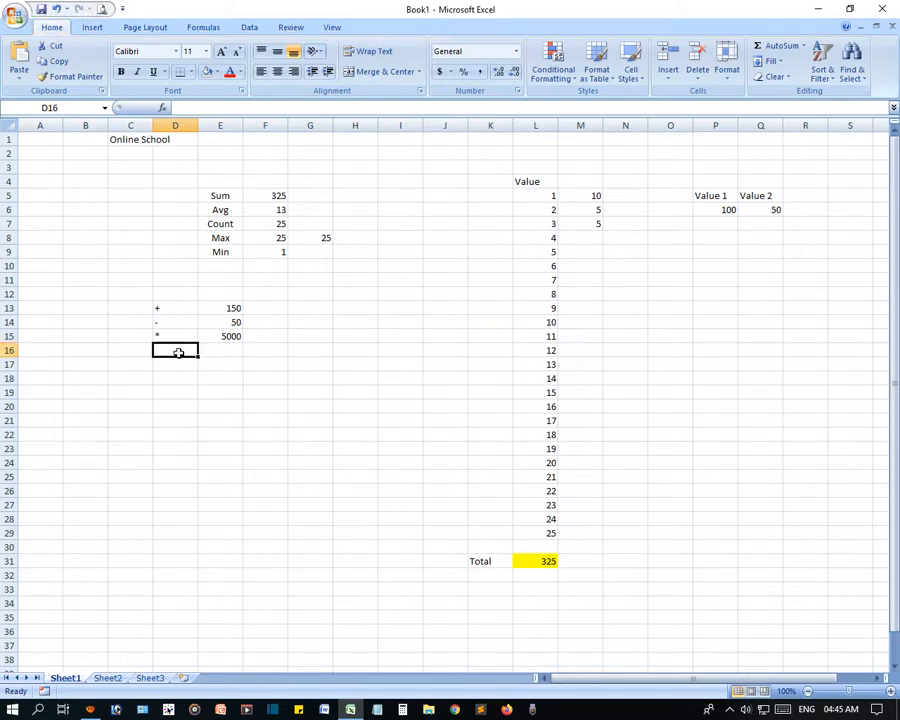
# Divide Value 1 by Value 2 in E16 with the formula =SUM(P6/Q6), and check the entered formula
pyautogui.click(206, 352)
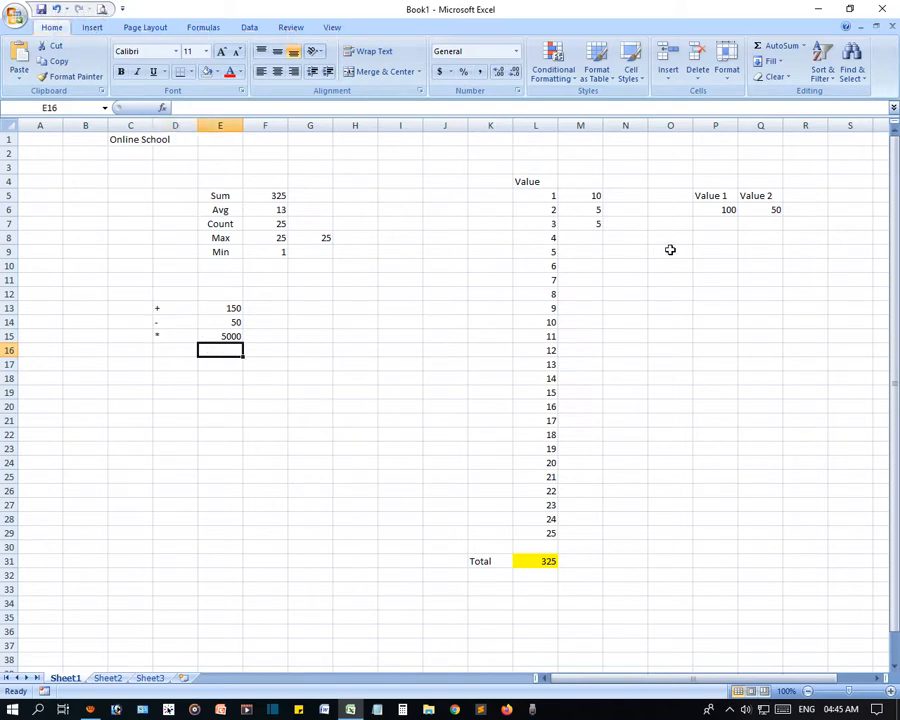
pyautogui.write('=')
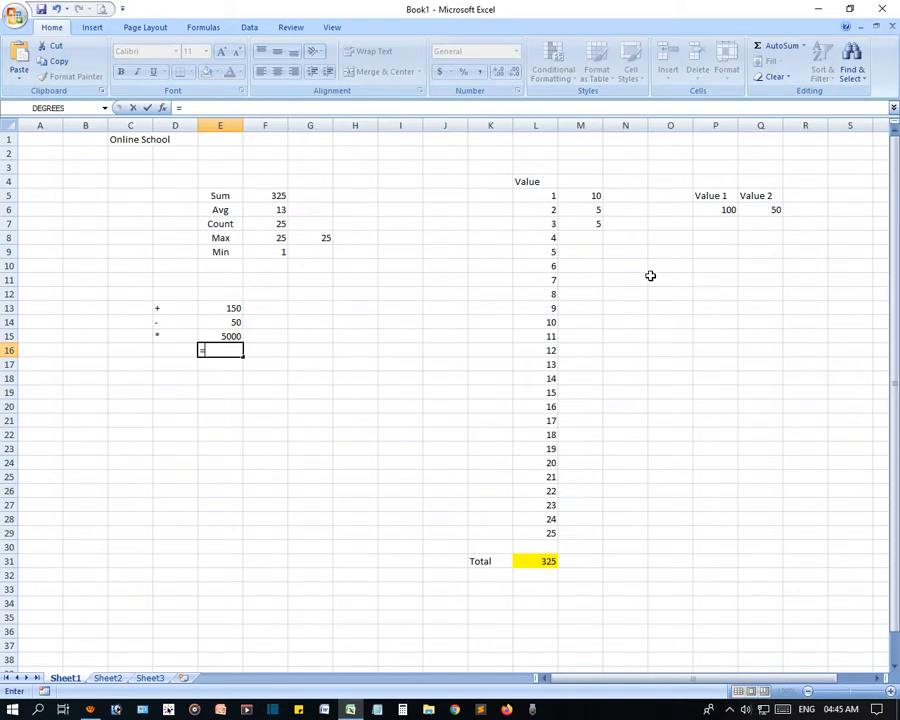
pyautogui.write('sum(')
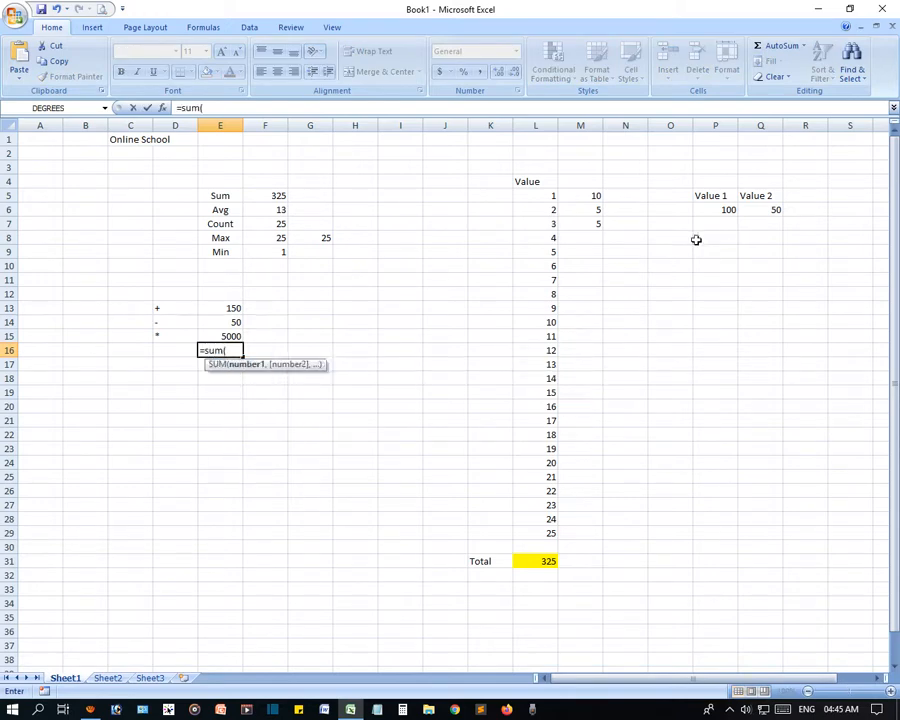
pyautogui.click(731, 210)
pyautogui.write('/')
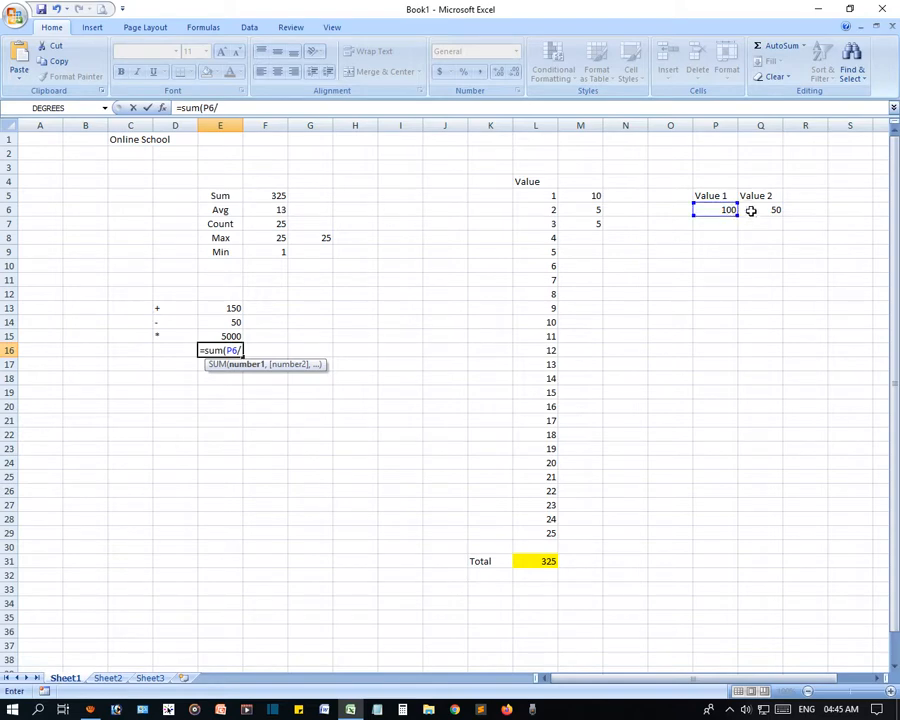
pyautogui.click(751, 209)
pyautogui.write(')')
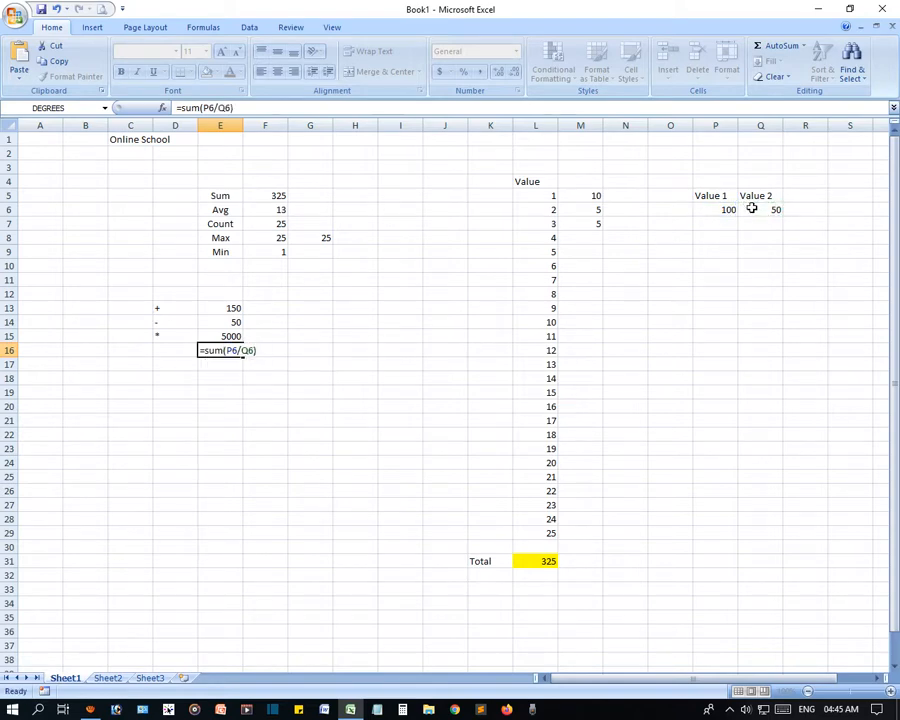
pyautogui.press('Return')
pyautogui.click(230, 353)
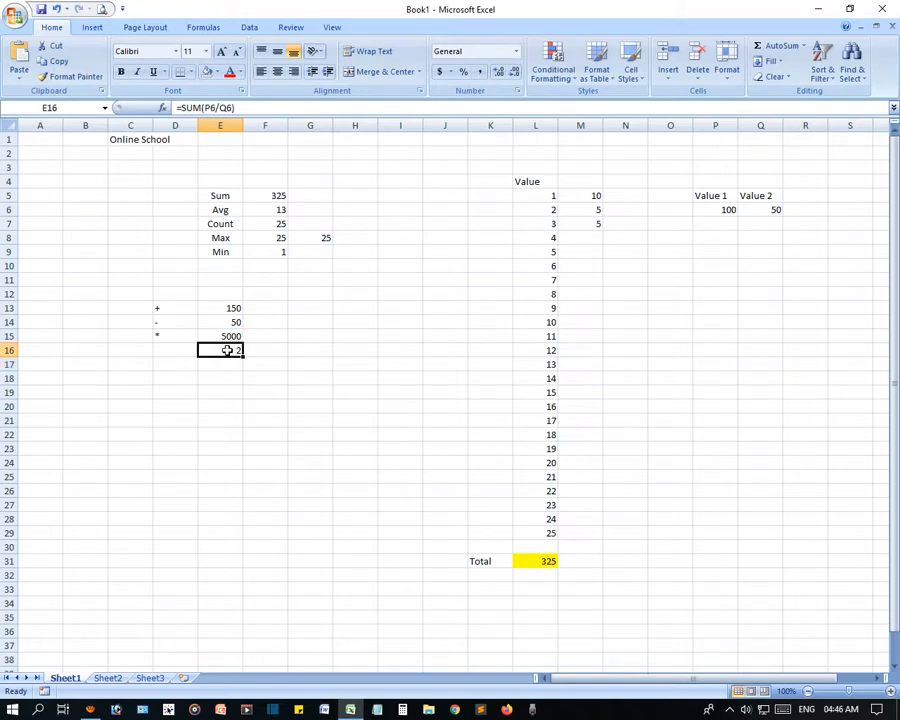
# Add the column headings Formula 1 in E12 and Formula 2 in F12 above the calculation rows
pyautogui.click(226, 294)
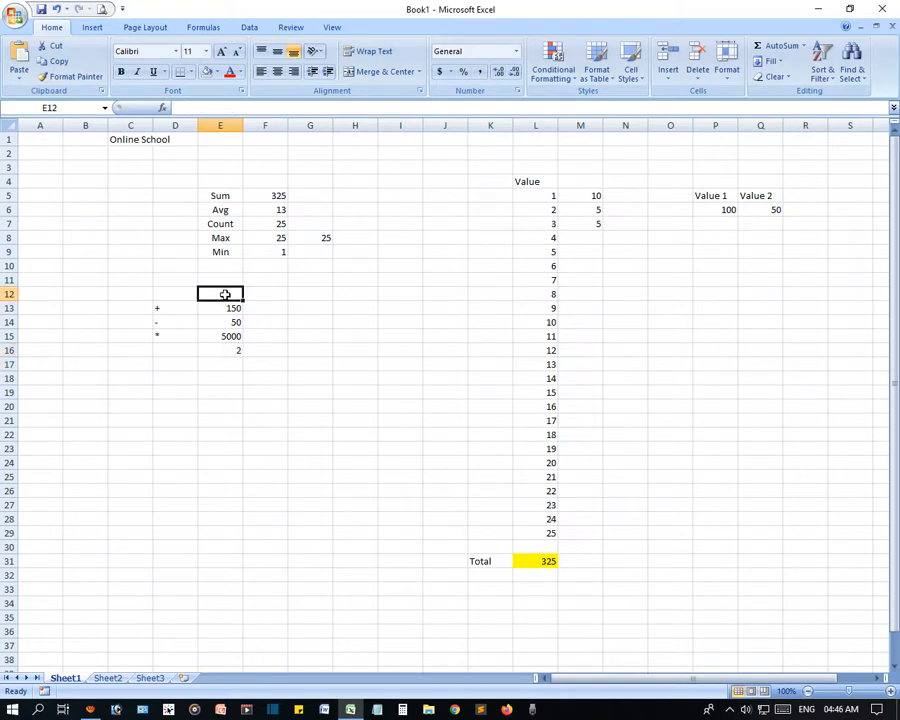
pyautogui.write('Fora')
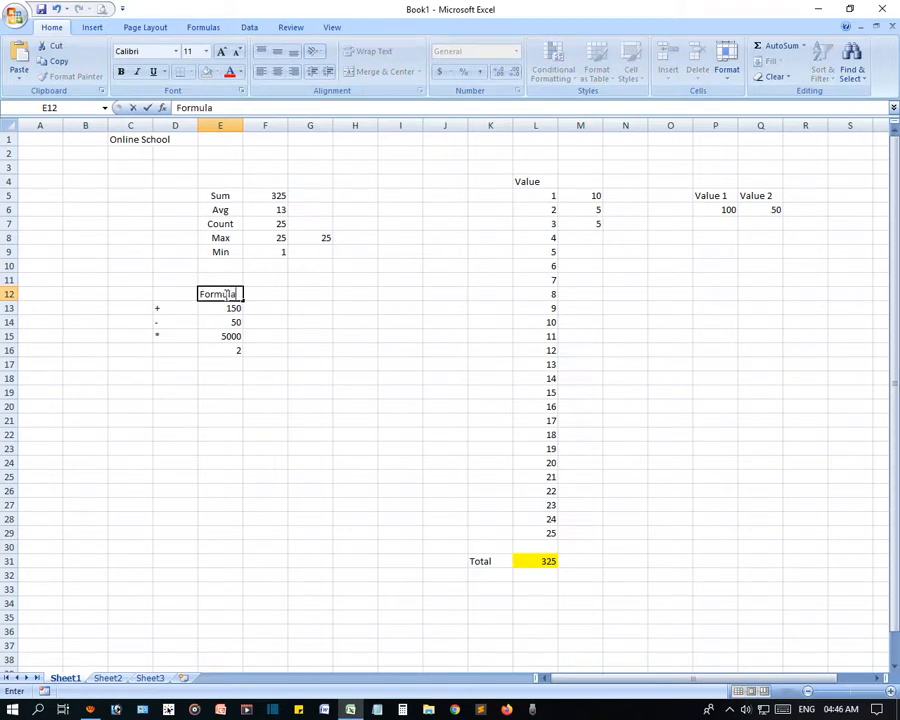
pyautogui.press('Tab')
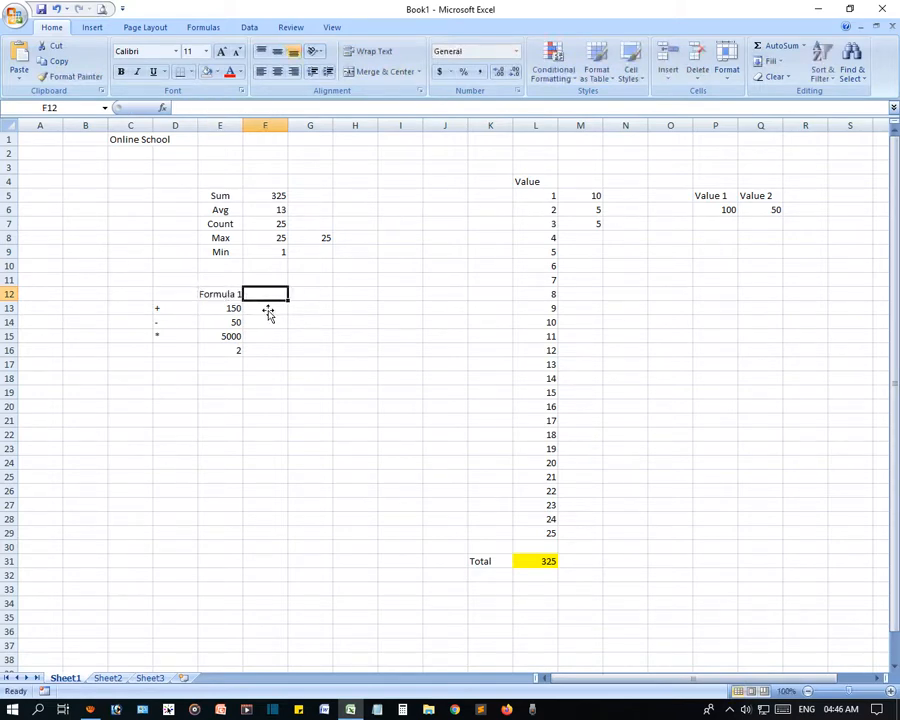
pyautogui.write('ormula')
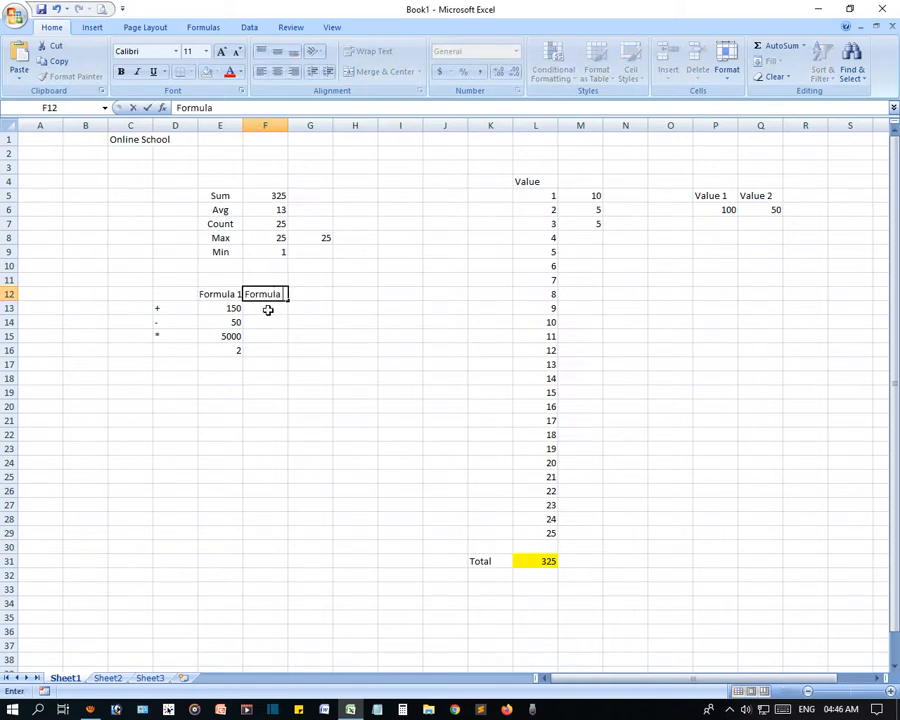
pyautogui.write('ormula 2')
pyautogui.click(316, 368)
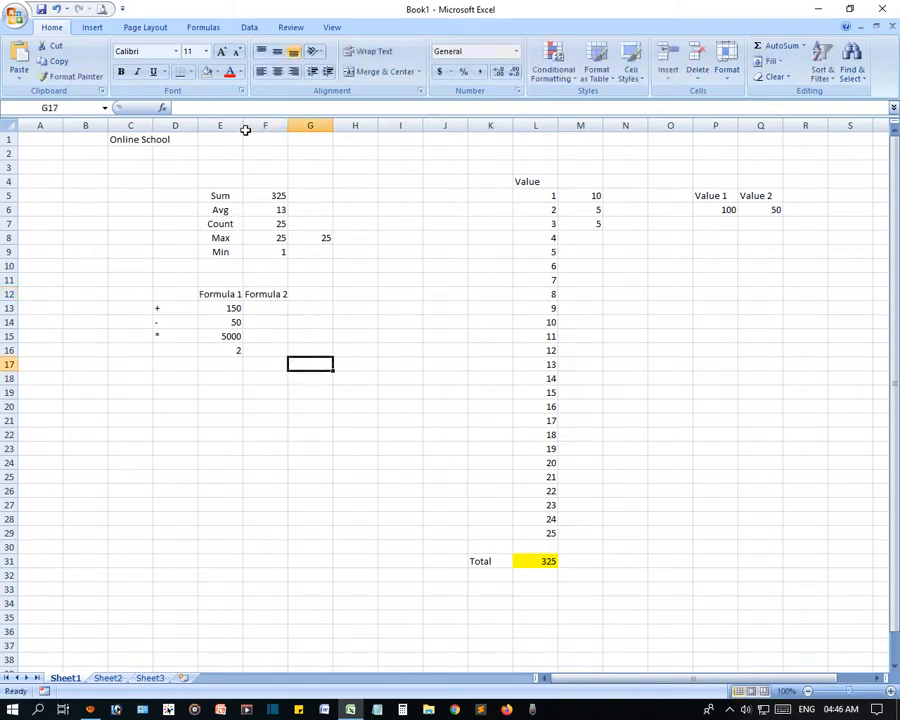
# Widen columns E, F and G to give the formula headings more room
pyautogui.moveTo(244, 125); pyautogui.dragTo(258, 125)
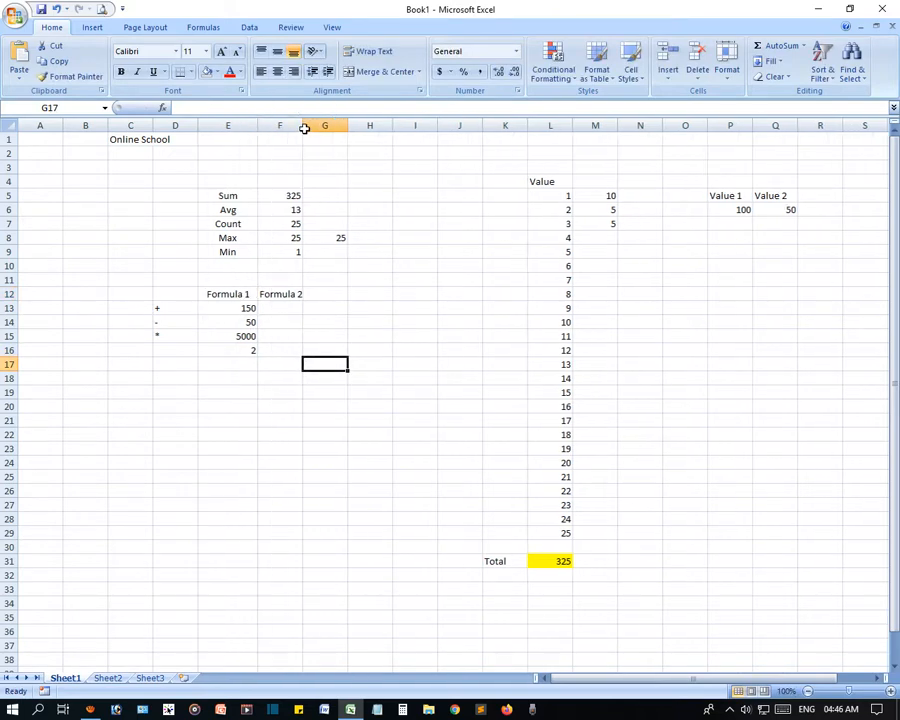
pyautogui.moveTo(348, 125); pyautogui.dragTo(358, 125)
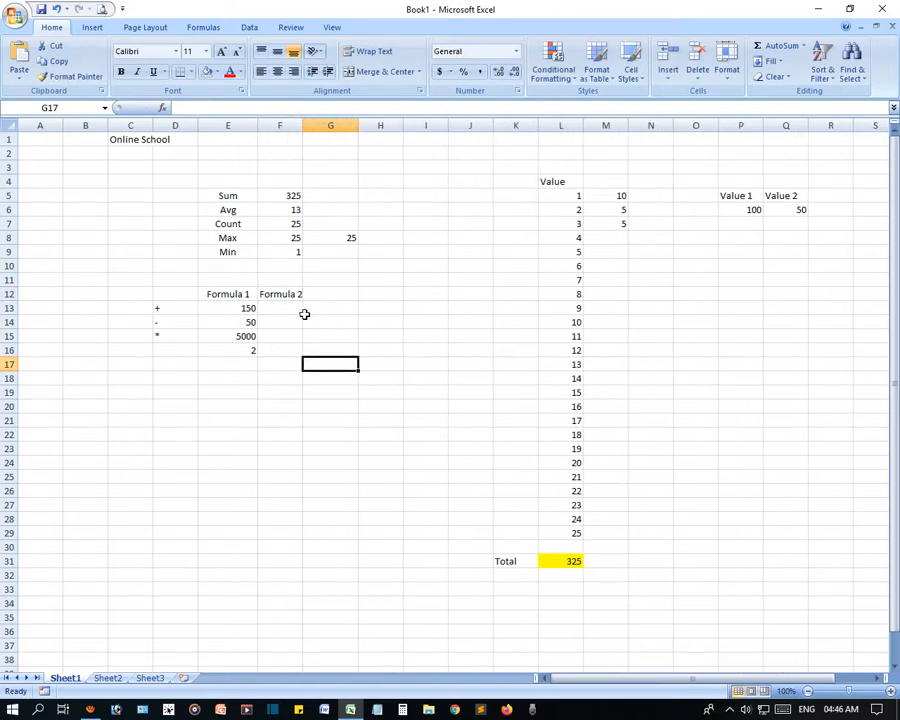
pyautogui.moveTo(303, 125); pyautogui.dragTo(332, 130)
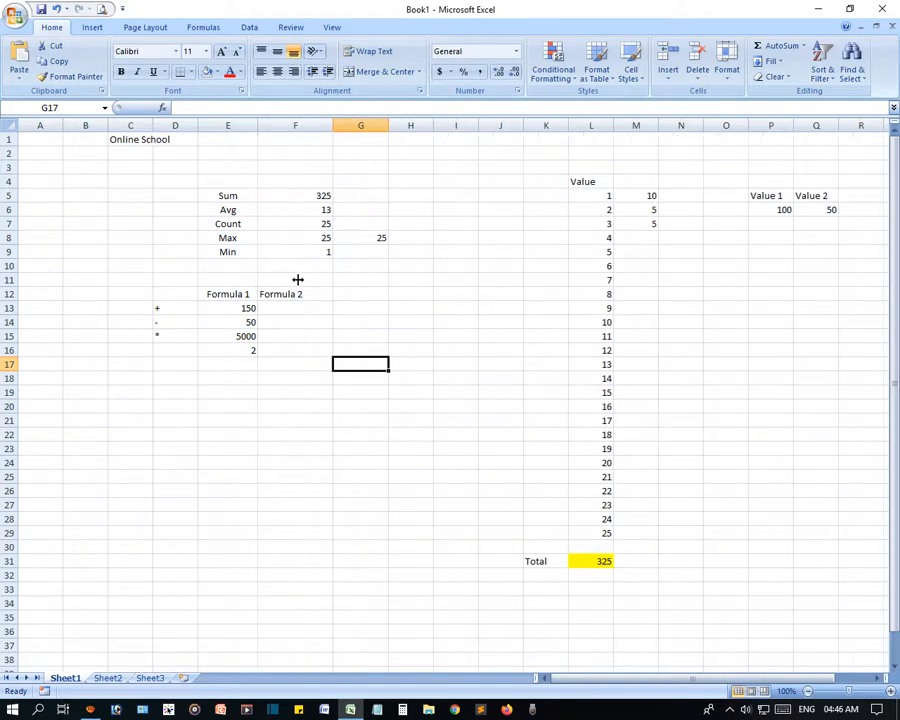
# Add the two values in F13 with the direct formula =P6+Q6, without the SUM function
pyautogui.click(296, 307)
pyautogui.write('=')
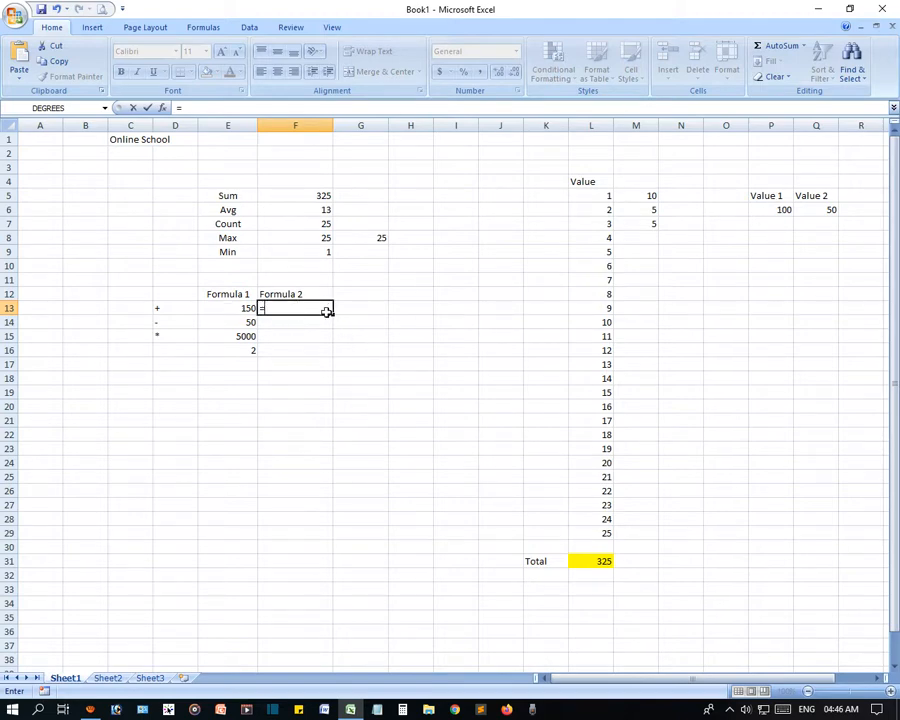
pyautogui.click(783, 210)
pyautogui.write('+')
pyautogui.click(807, 210)
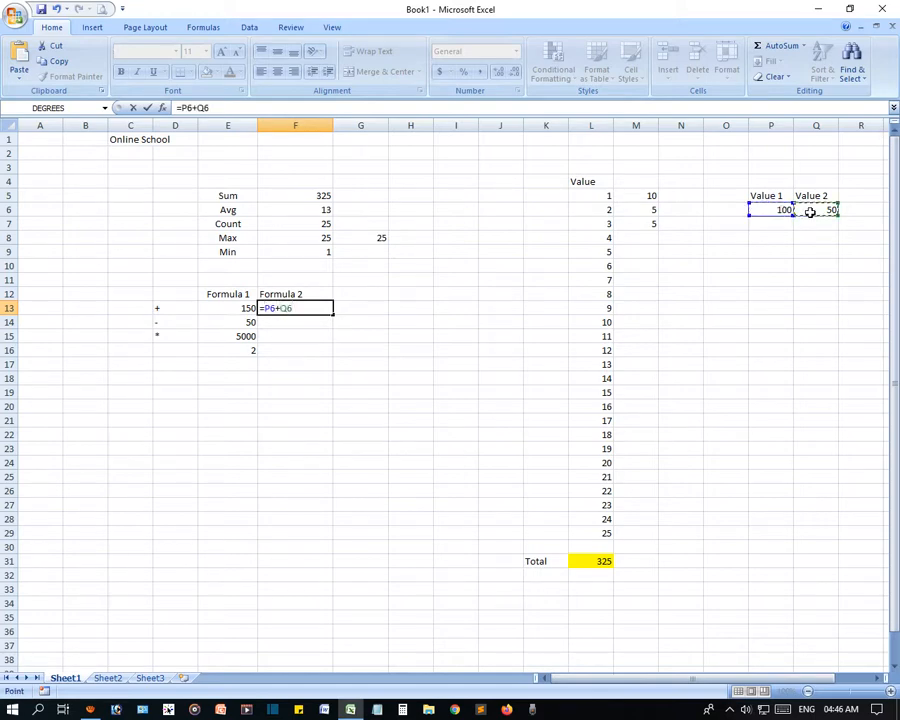
pyautogui.press('Return')
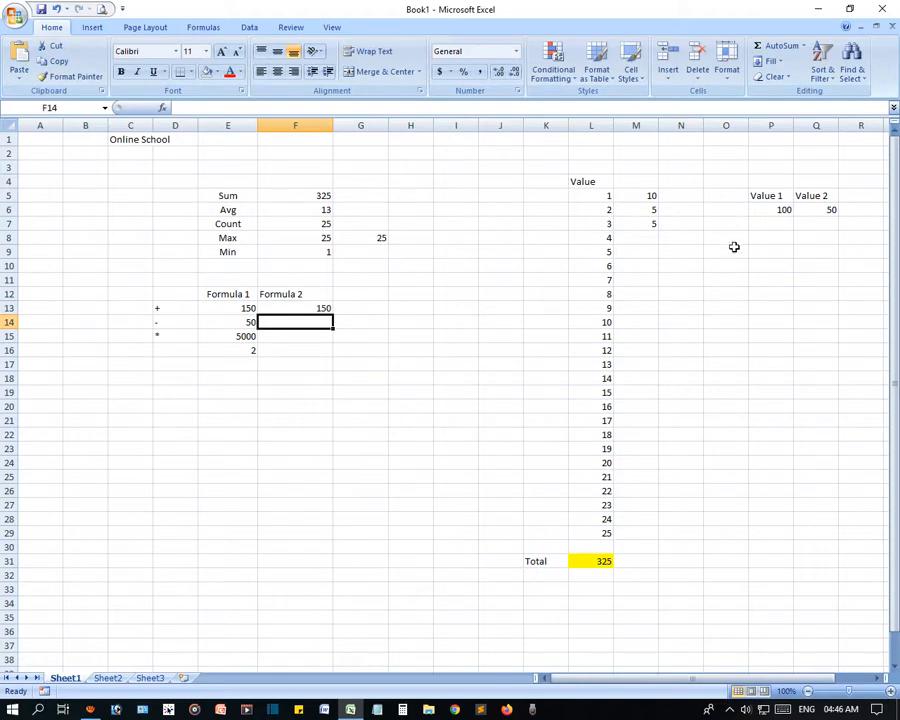
# Subtract Value 2 from Value 1 in F14 with the direct formula =P6-Q6
pyautogui.write('=')
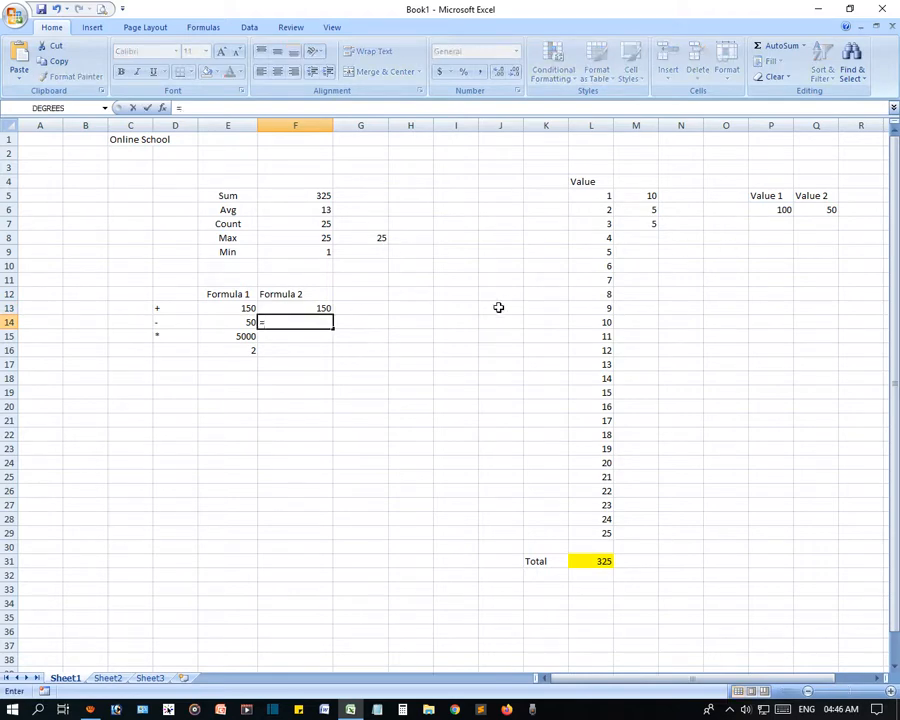
pyautogui.click(774, 211)
pyautogui.write('-')
pyautogui.click(807, 209)
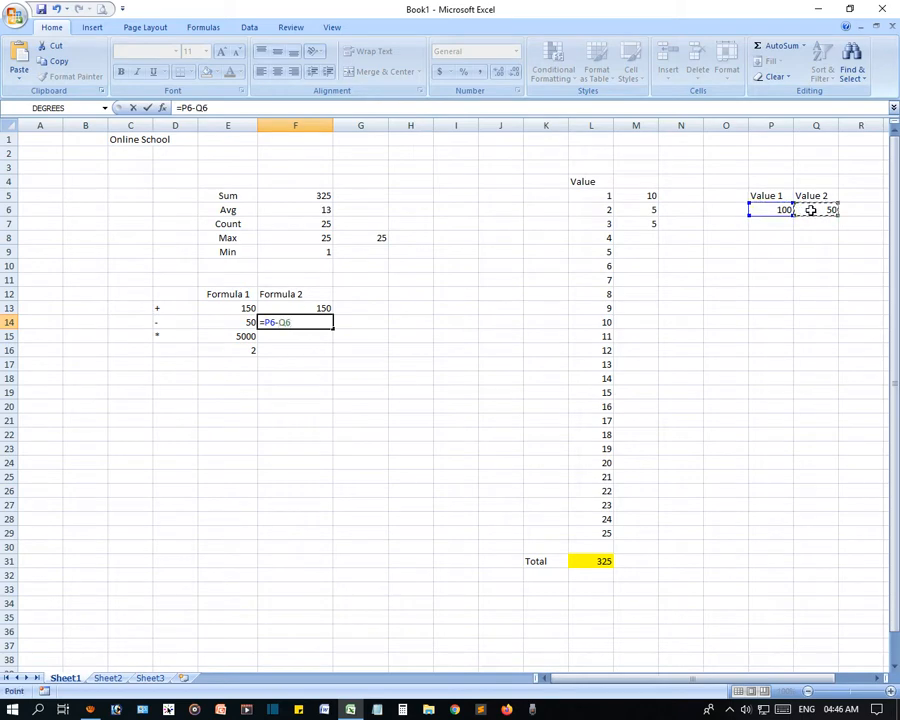
pyautogui.press('Return')
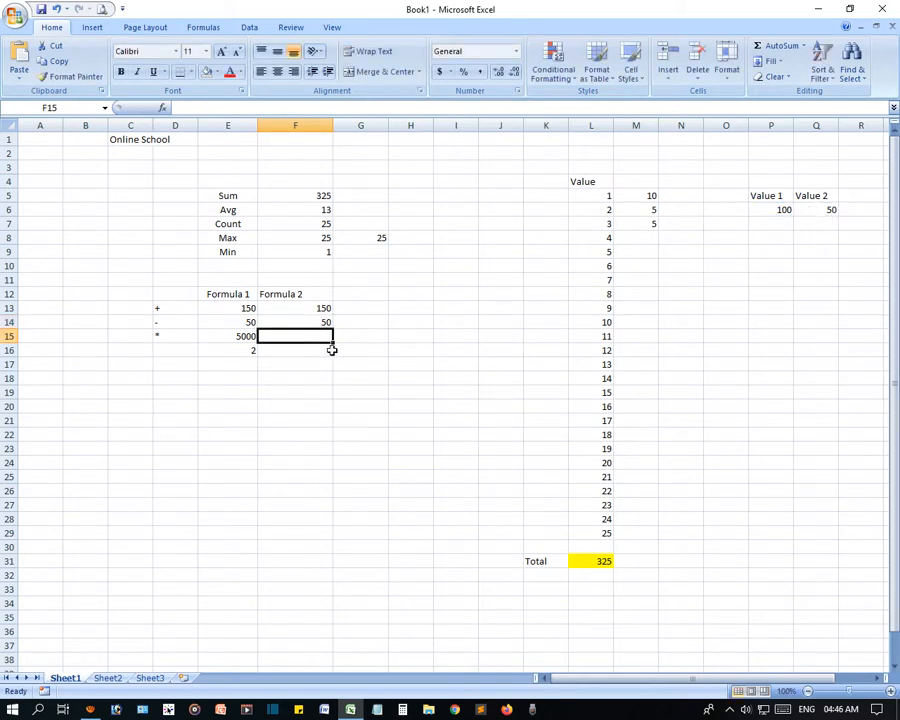
# Multiply the two values in F15 with the direct formula =P6*Q6
pyautogui.write('=')
pyautogui.click(780, 209)
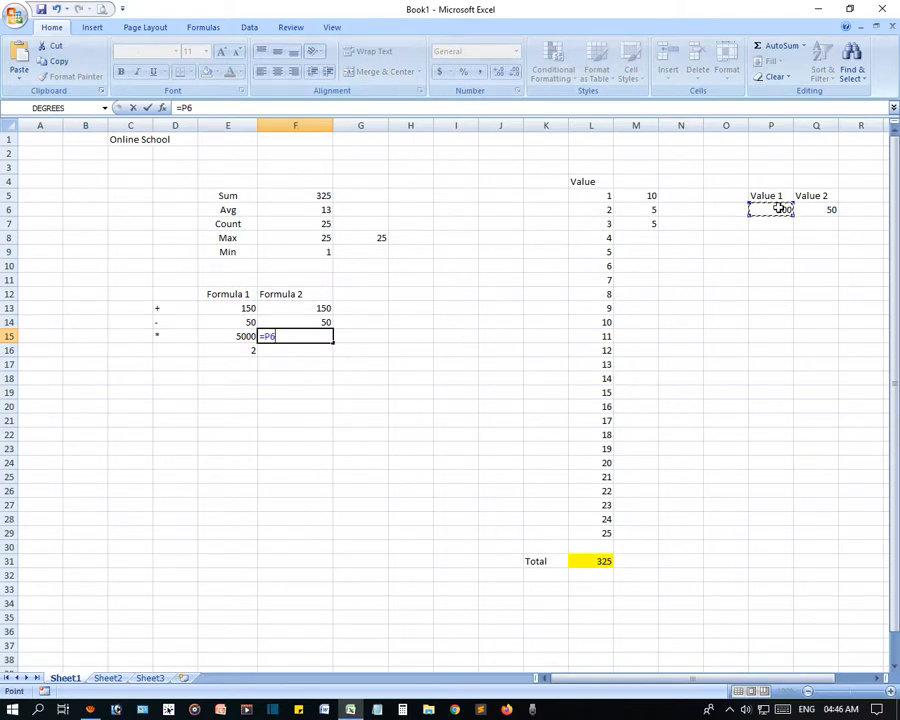
pyautogui.write('*')
pyautogui.click(824, 208)
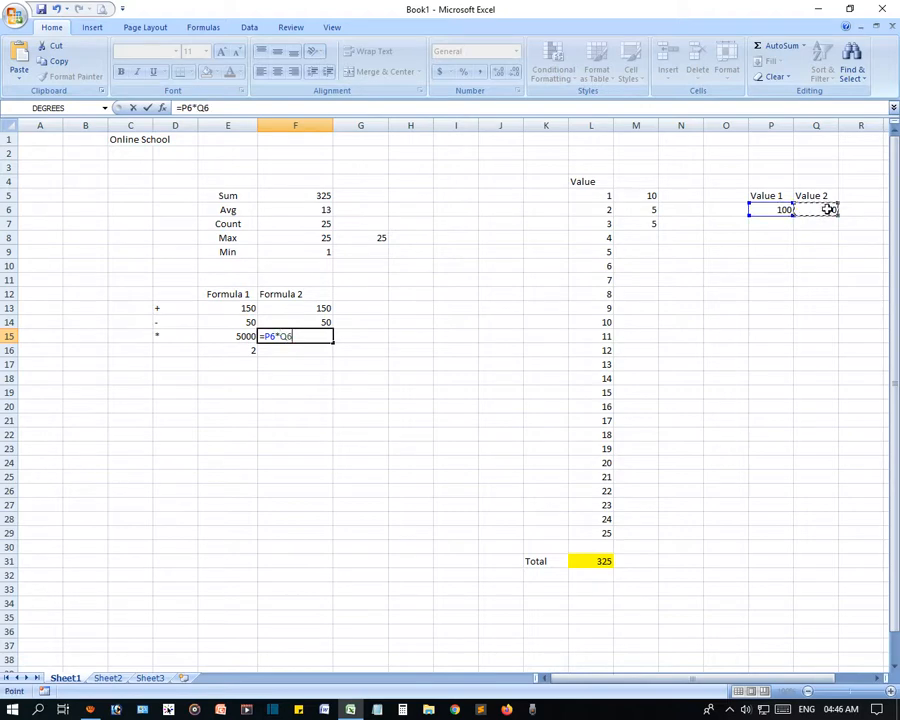
pyautogui.press('Return')
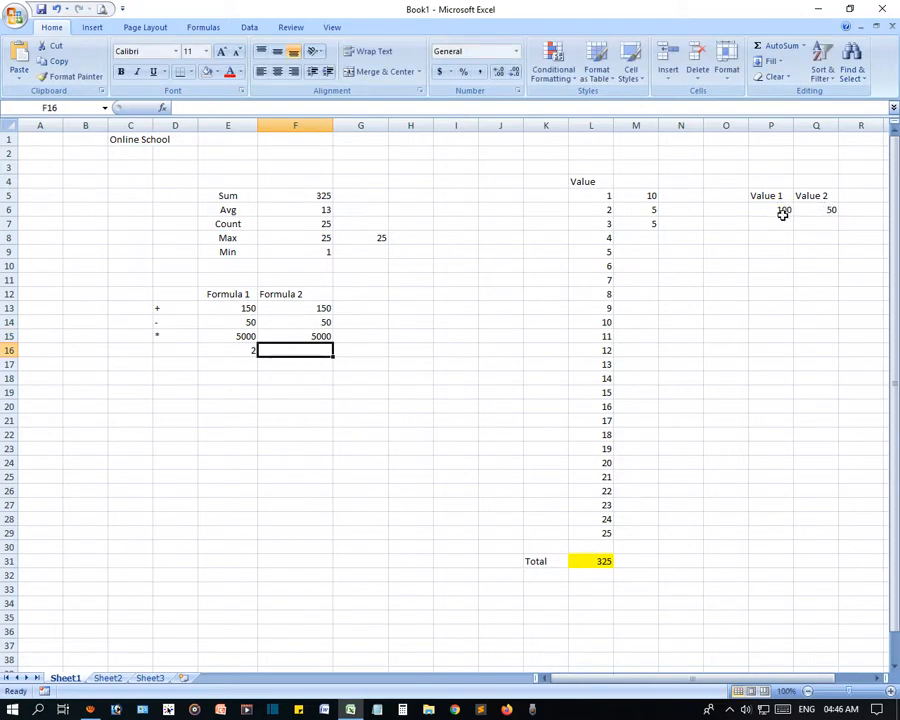
# Divide Value 1 by Value 2 in F16 with the direct formula =P6/Q6, and select the Formula 2 heading
pyautogui.write('=')
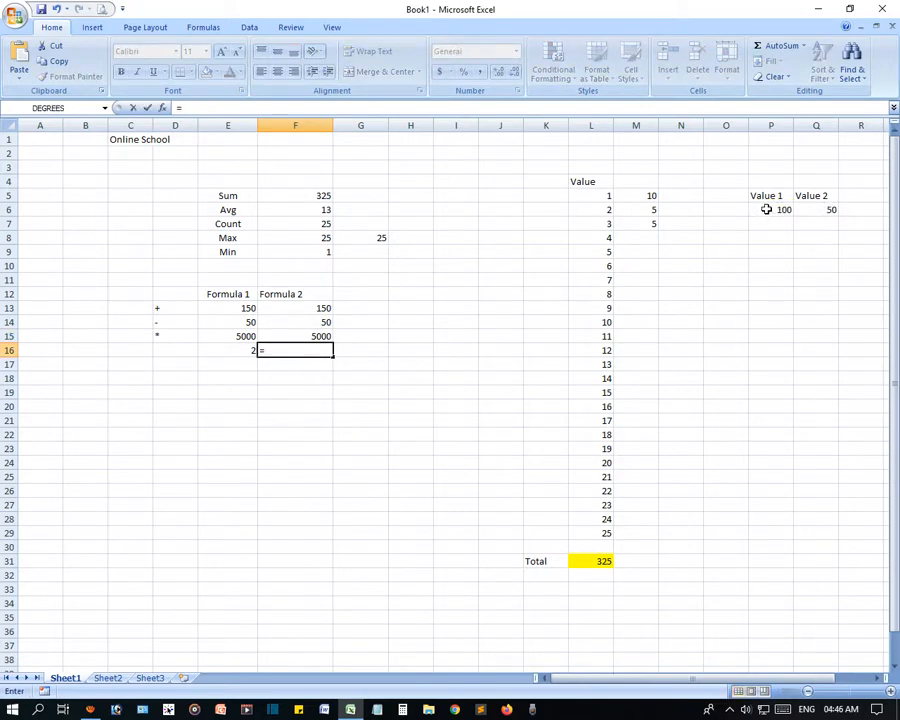
pyautogui.click(765, 209)
pyautogui.write('/')
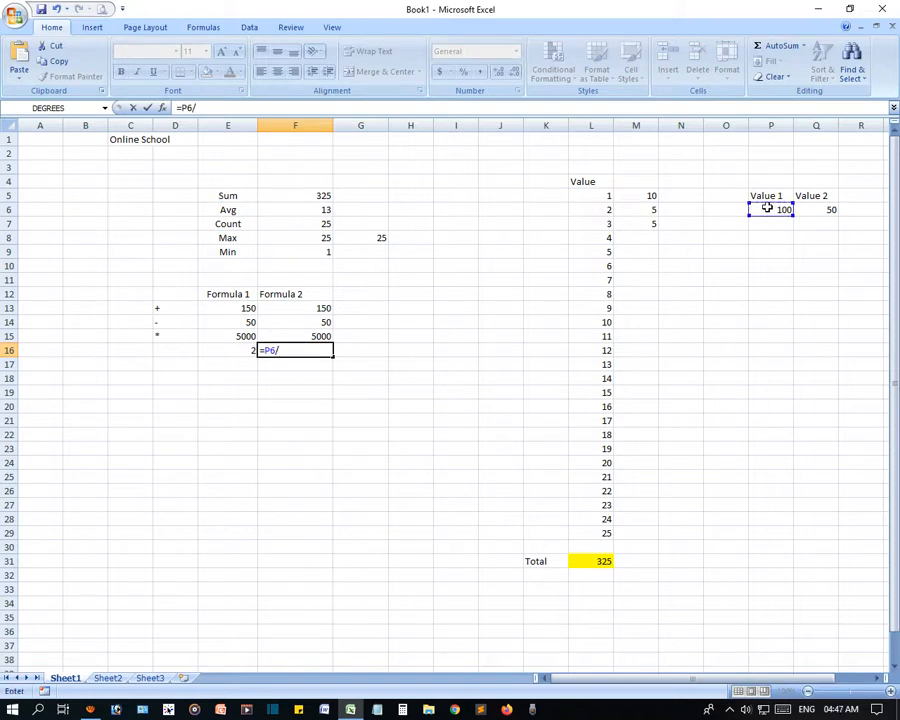
pyautogui.click(826, 208)
pyautogui.press('Return')
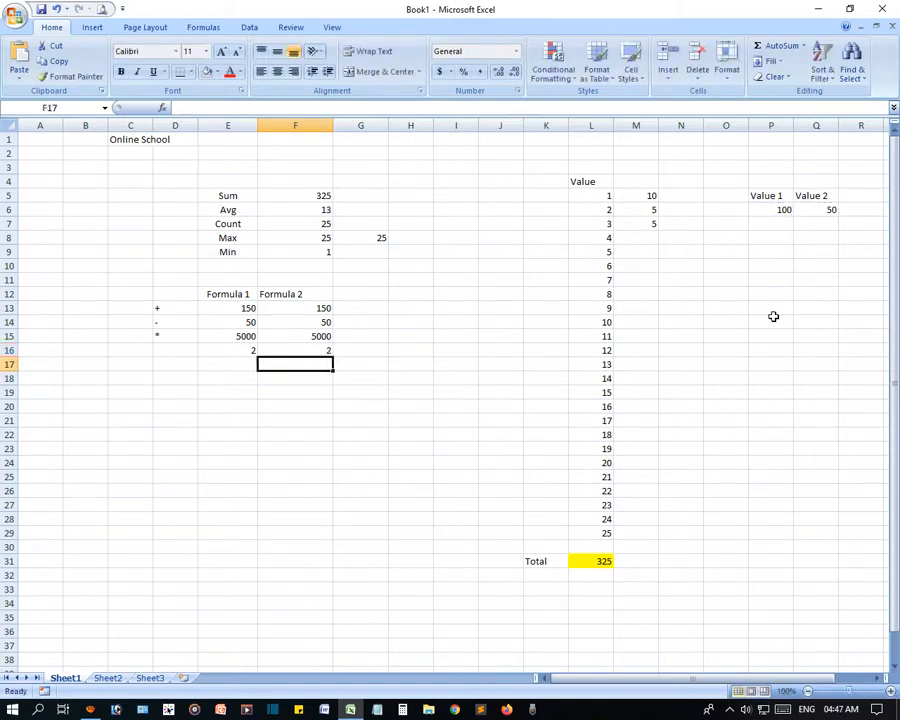
pyautogui.click(315, 293)
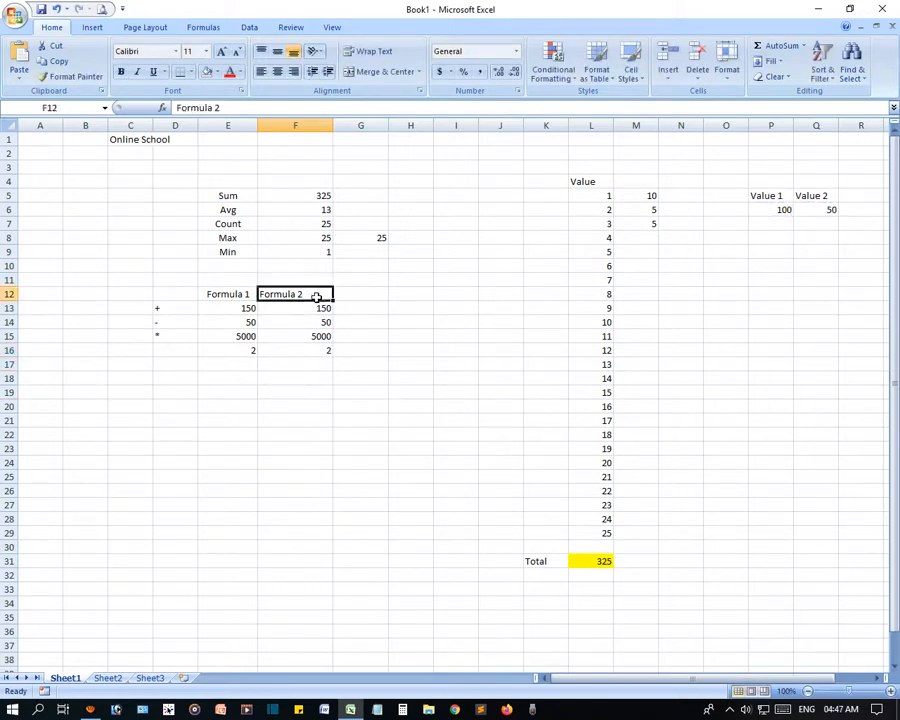
pyautogui.click(316, 308)
pyautogui.click(331, 350)
pyautogui.click(362, 422)
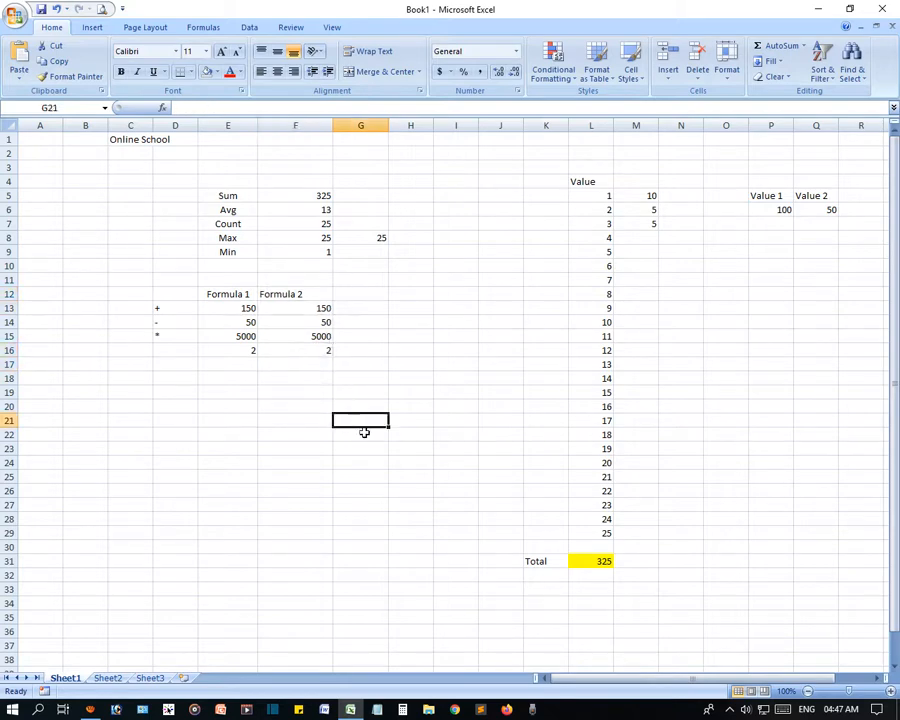
# Center the Value 1 and Value 2 headings in P5:Q5 horizontally within their cells
pyautogui.click(772, 210)
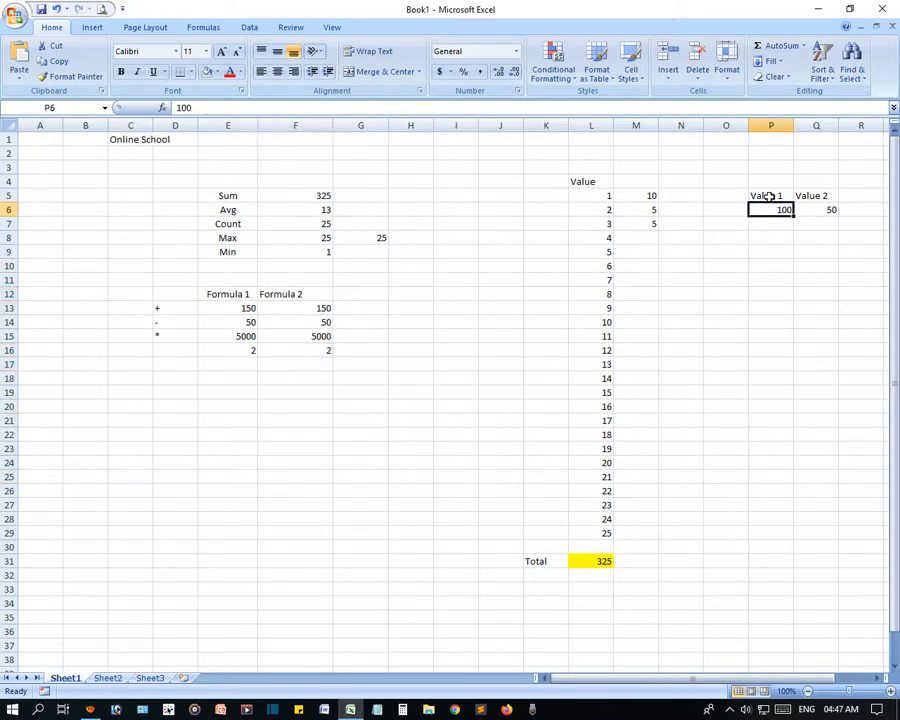
pyautogui.moveTo(775, 195); pyautogui.dragTo(806, 195)
pyautogui.click(277, 72)
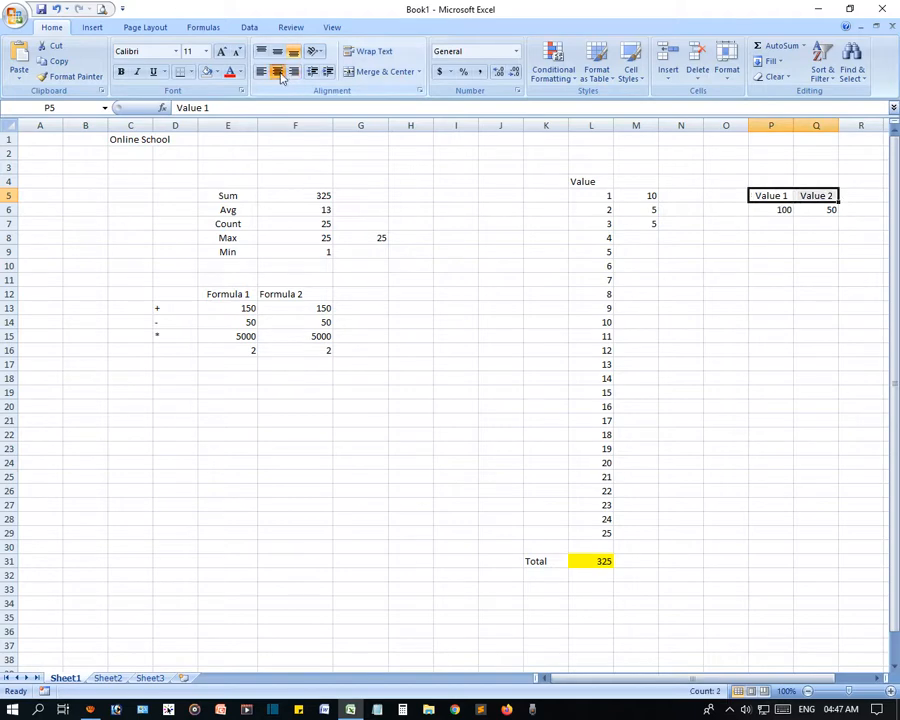
pyautogui.click(437, 279)
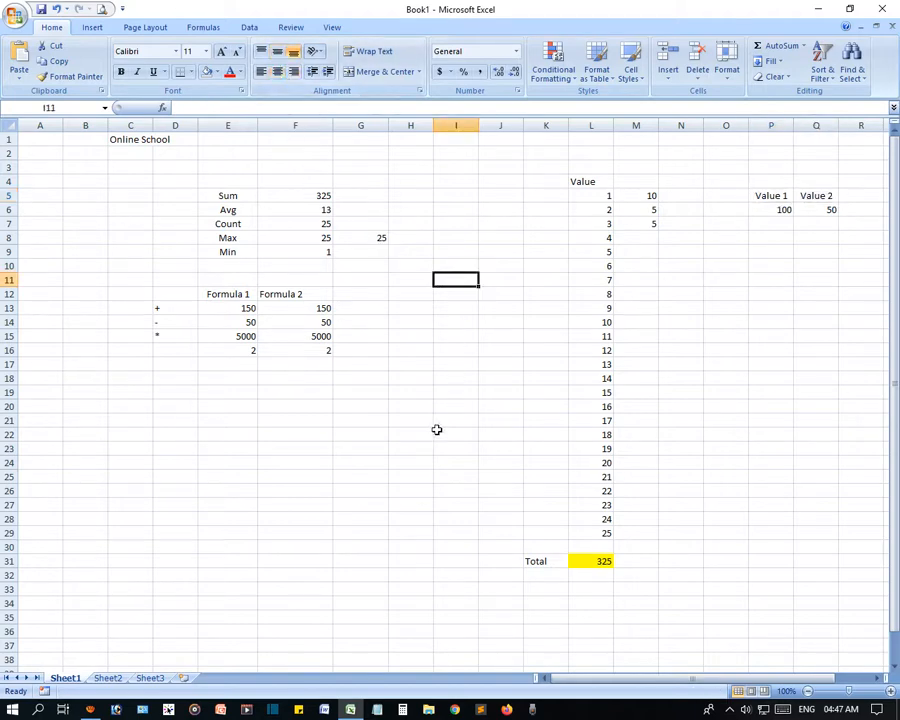
# Center the Formula 1 and Formula 2 headings in E12:F12 horizontally within their cells
pyautogui.click(437, 431)
pyautogui.click(320, 407)
pyautogui.click(238, 295)
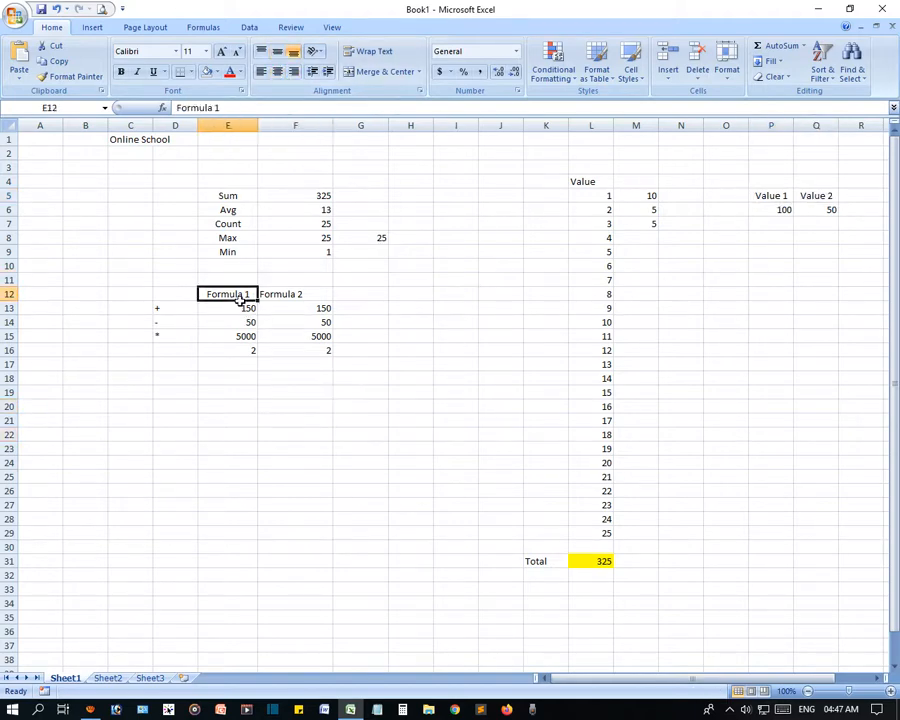
pyautogui.moveTo(239, 295); pyautogui.dragTo(294, 293)
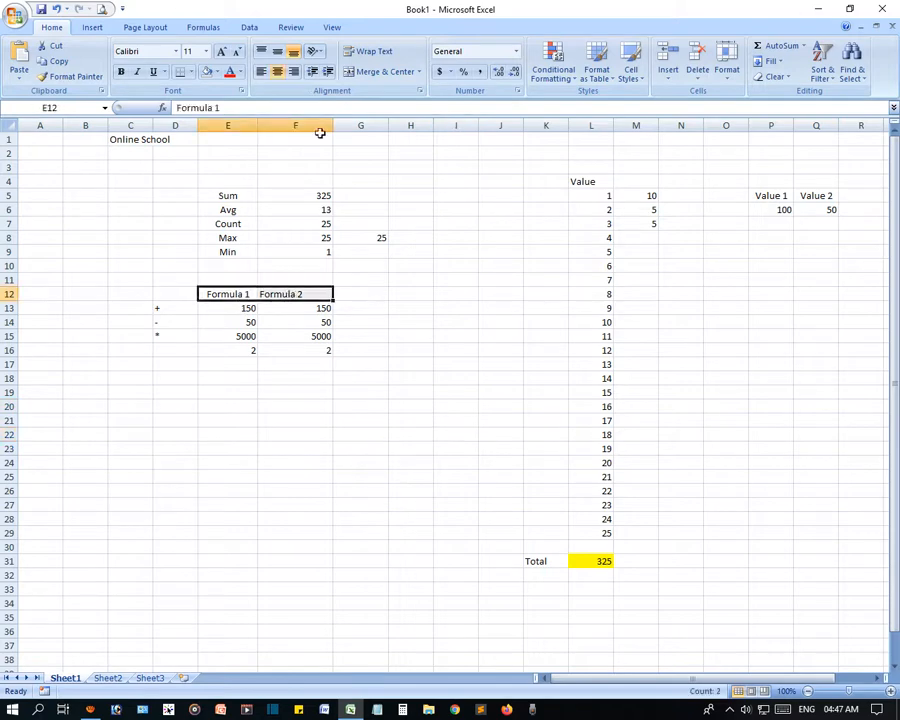
pyautogui.click(277, 52)
pyautogui.click(277, 72)
pyautogui.click(277, 72)
pyautogui.click(450, 336)
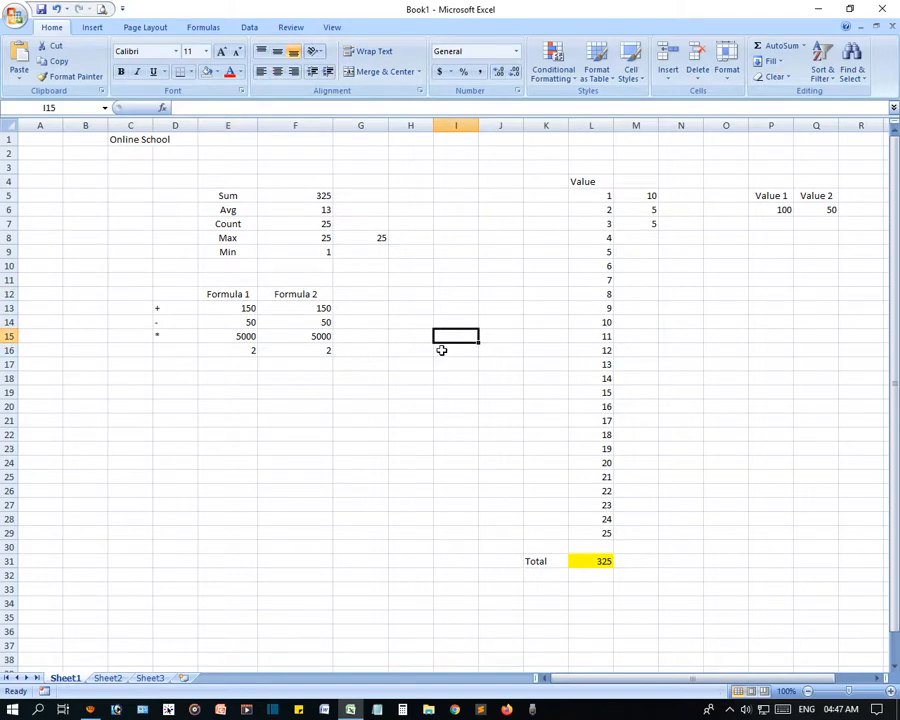
pyautogui.scroll(-6, 506, 545)
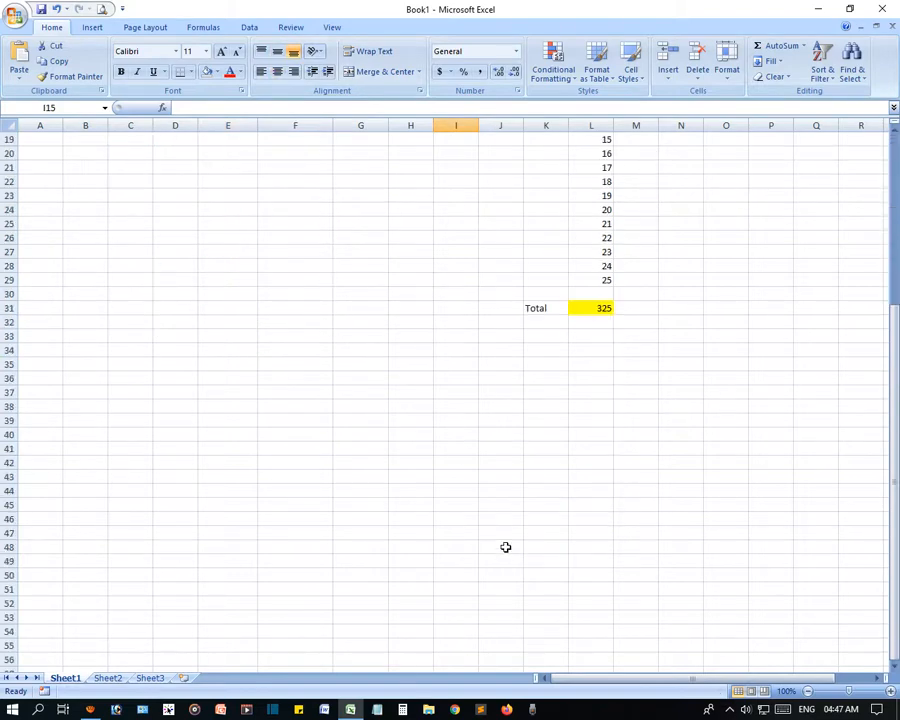
pyautogui.scroll(6, 495, 510)
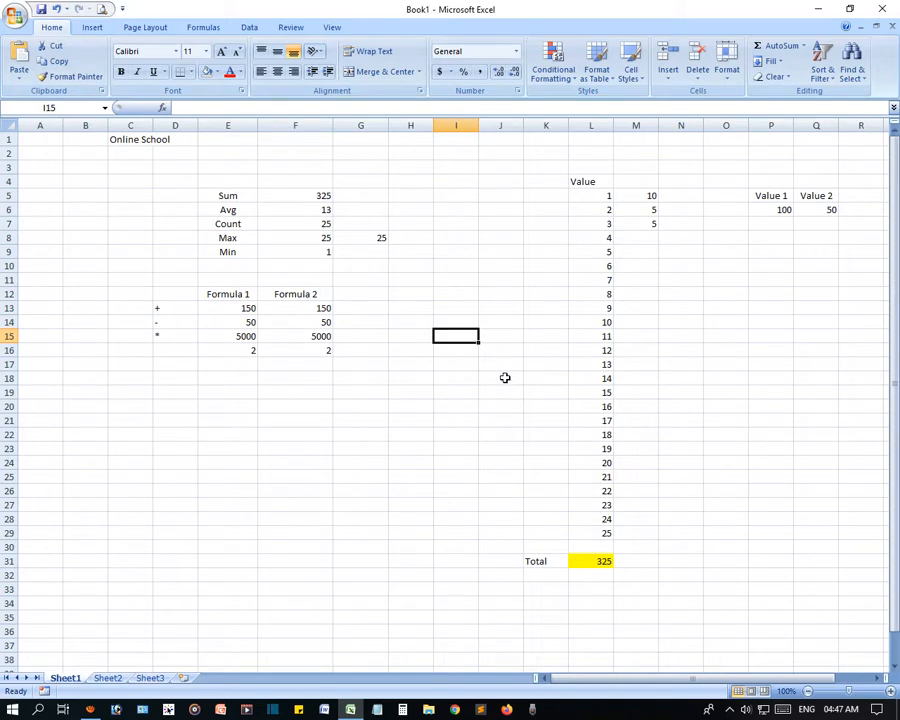